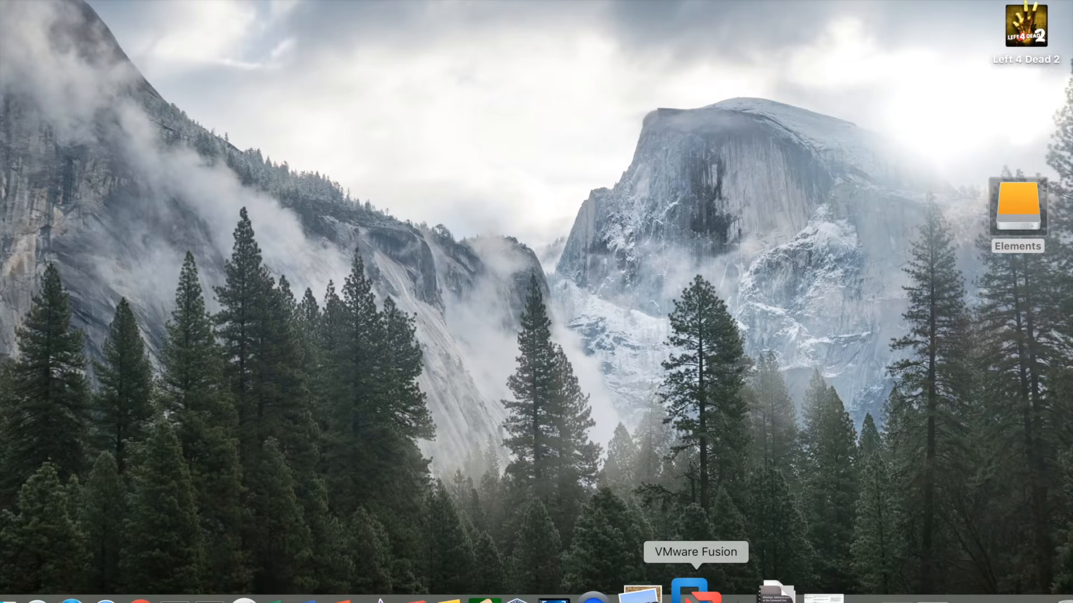
# Launch VMware Fusion from the Dock and reposition its empty Virtual Machine Library window.
pyautogui.click(689, 594)
pyautogui.moveTo(457, 76); pyautogui.dragTo(504, 39)
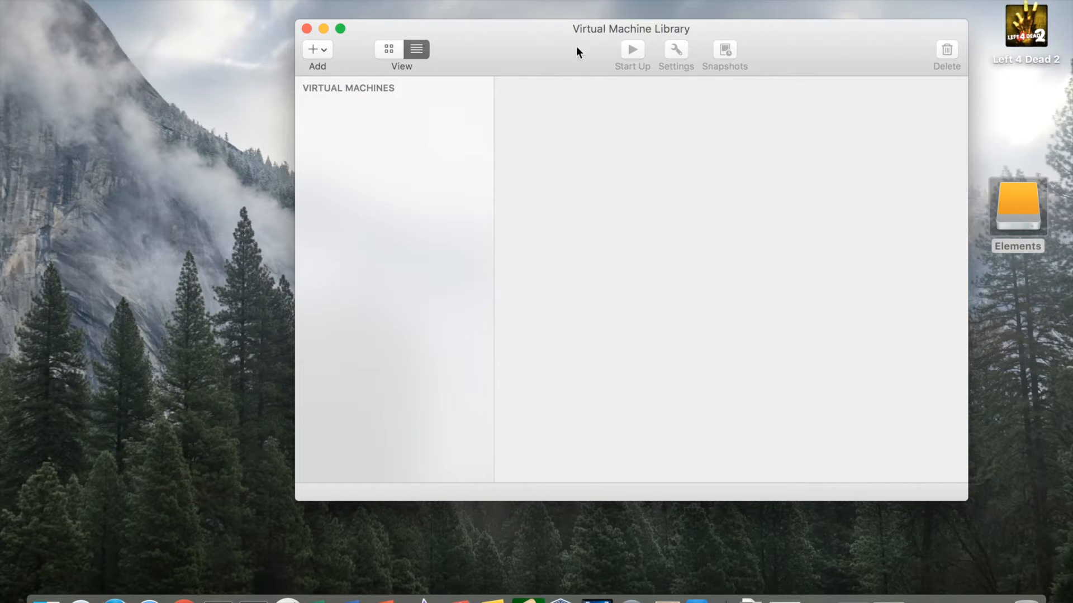
pyautogui.moveTo(554, 39); pyautogui.dragTo(539, 51)
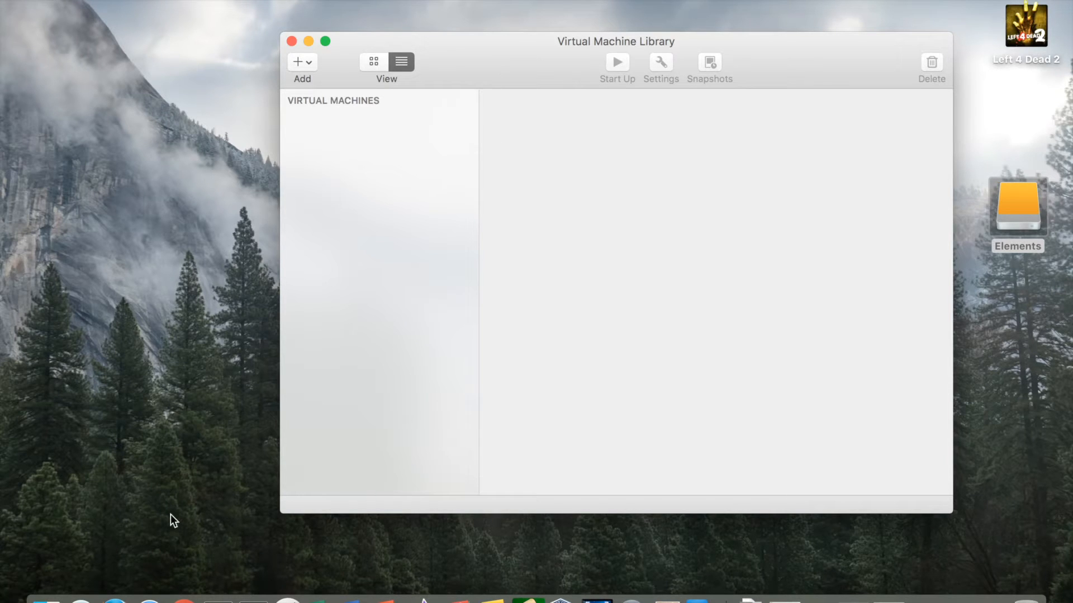
pyautogui.moveTo(542, 49); pyautogui.dragTo(579, 51)
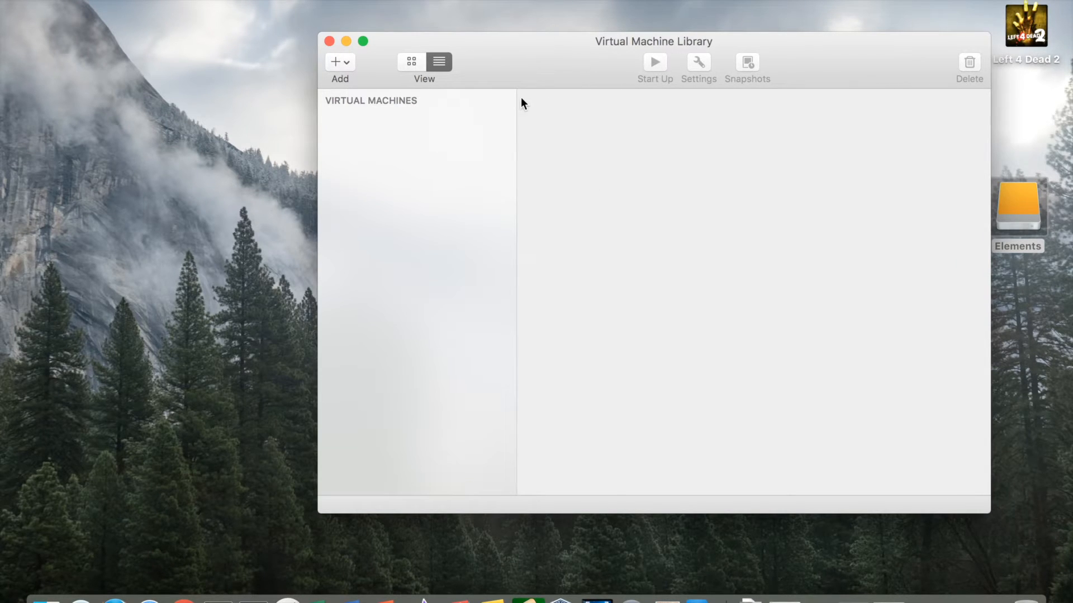
pyautogui.click(1032, 222)
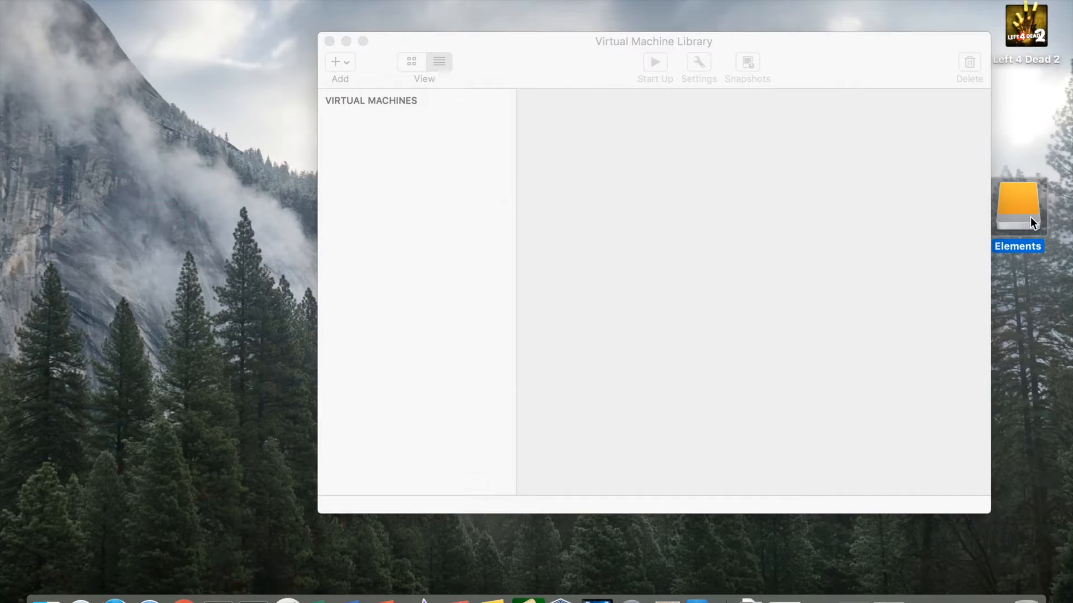
# Open the ISO Images folder on the Elements drive in Finder.
pyautogui.doubleClick(1022, 210)
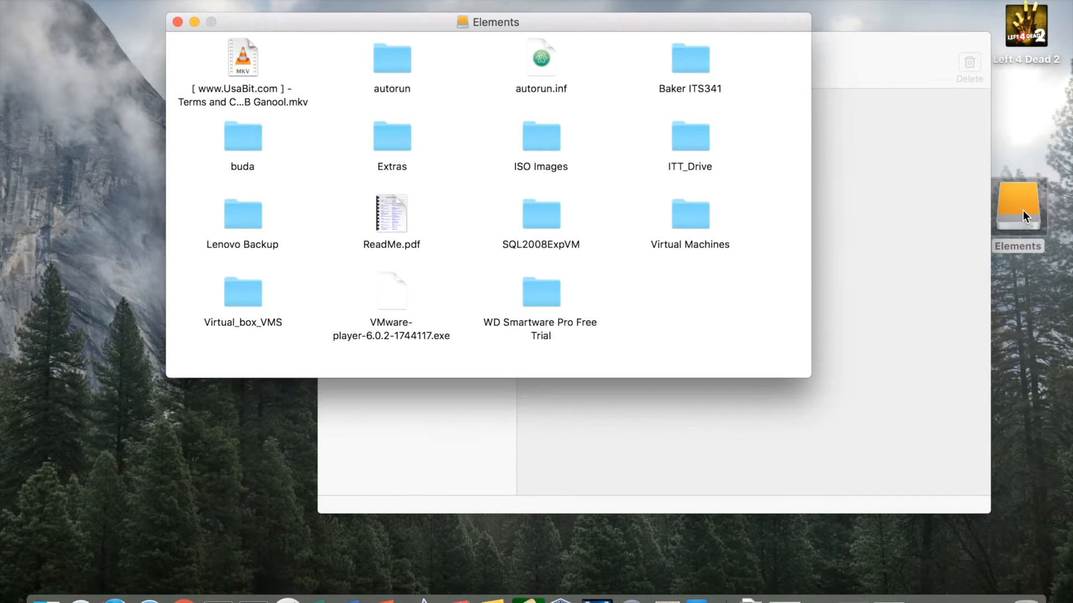
pyautogui.moveTo(621, 29); pyautogui.dragTo(465, 101)
pyautogui.doubleClick(377, 220)
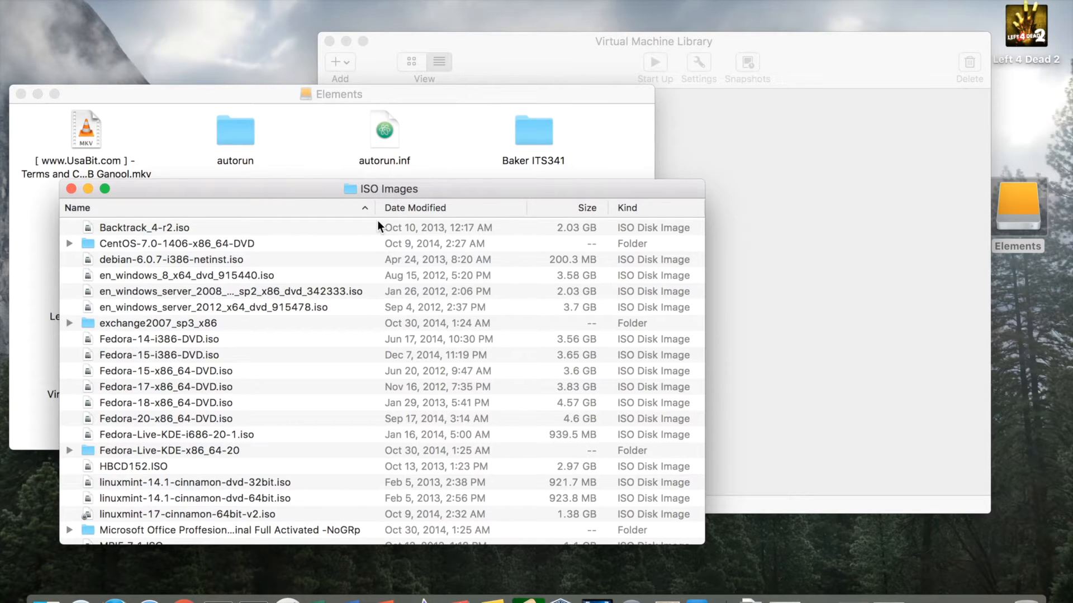
# Find and select en_windows_server_2008_with_sp2_x86_dvd_342333.iso, showing its full file name.
pyautogui.scroll(-5, 234, 355)
pyautogui.scroll(-8, 234, 355)
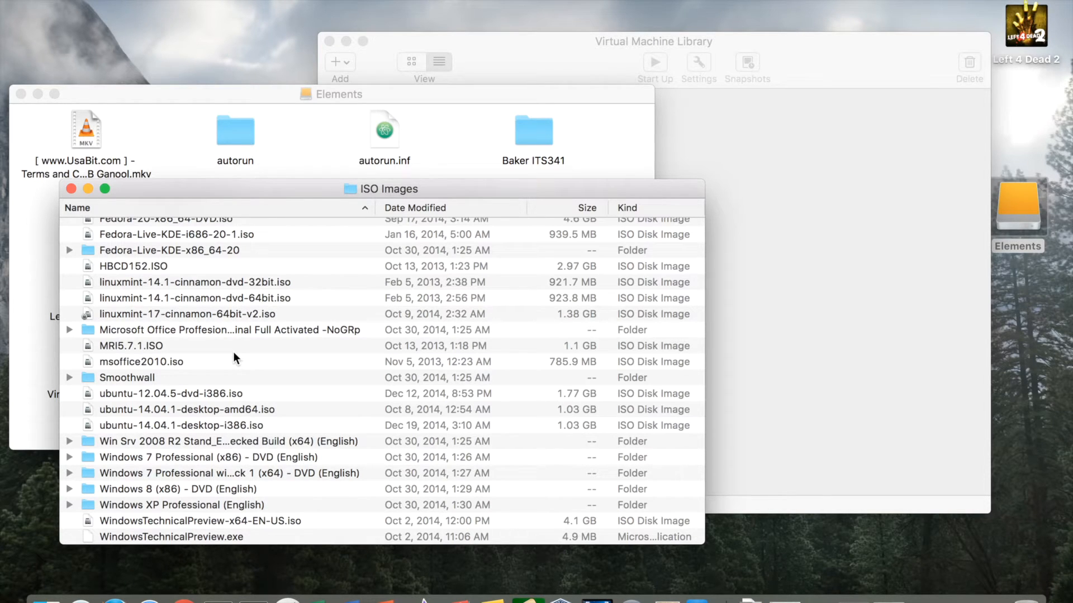
pyautogui.scroll(-2, 233, 351)
pyautogui.scroll(5, 291, 501)
pyautogui.scroll(2, 290, 500)
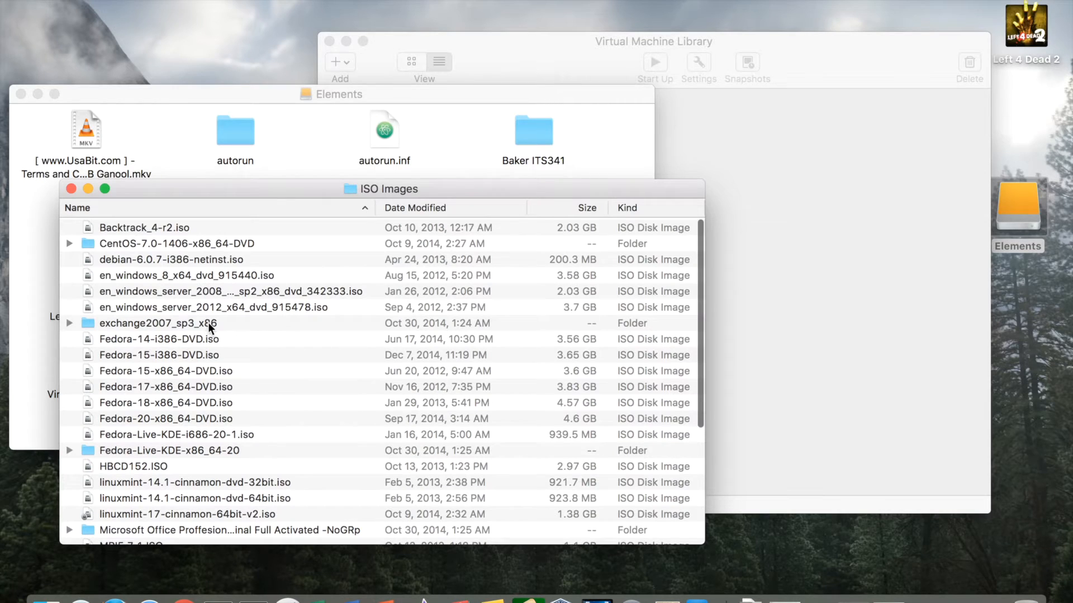
pyautogui.click(175, 293)
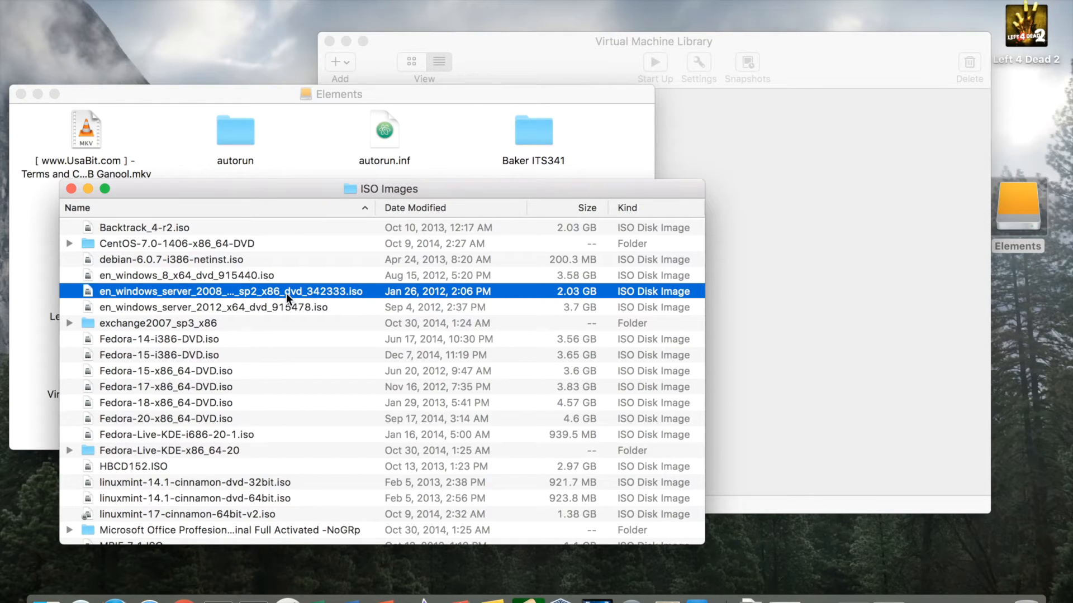
pyautogui.click(286, 291)
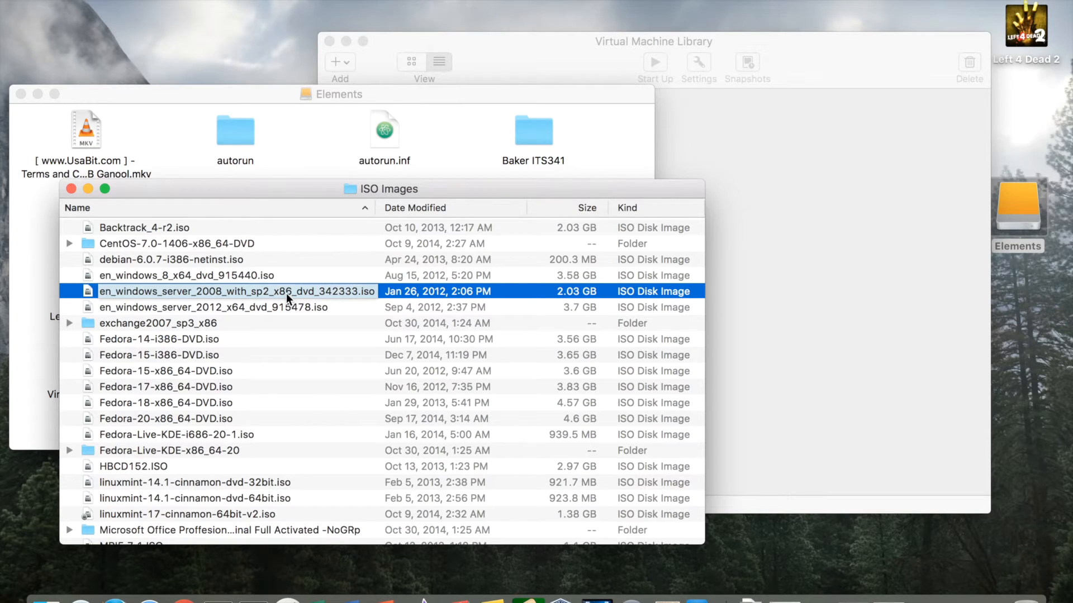
pyautogui.click(555, 66)
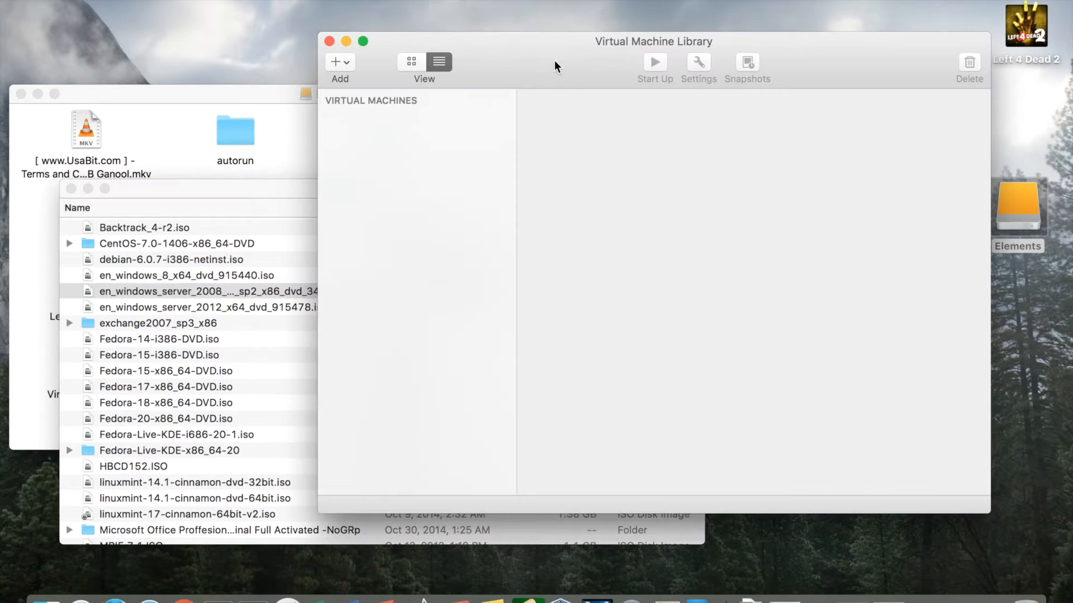
pyautogui.moveTo(554, 40); pyautogui.dragTo(614, 39)
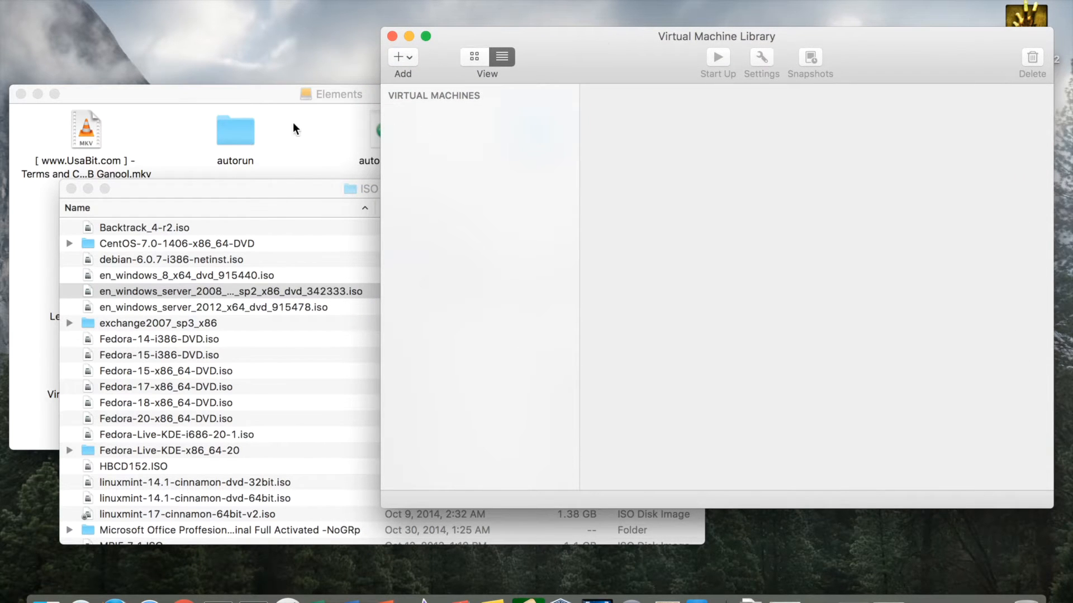
pyautogui.click(283, 193)
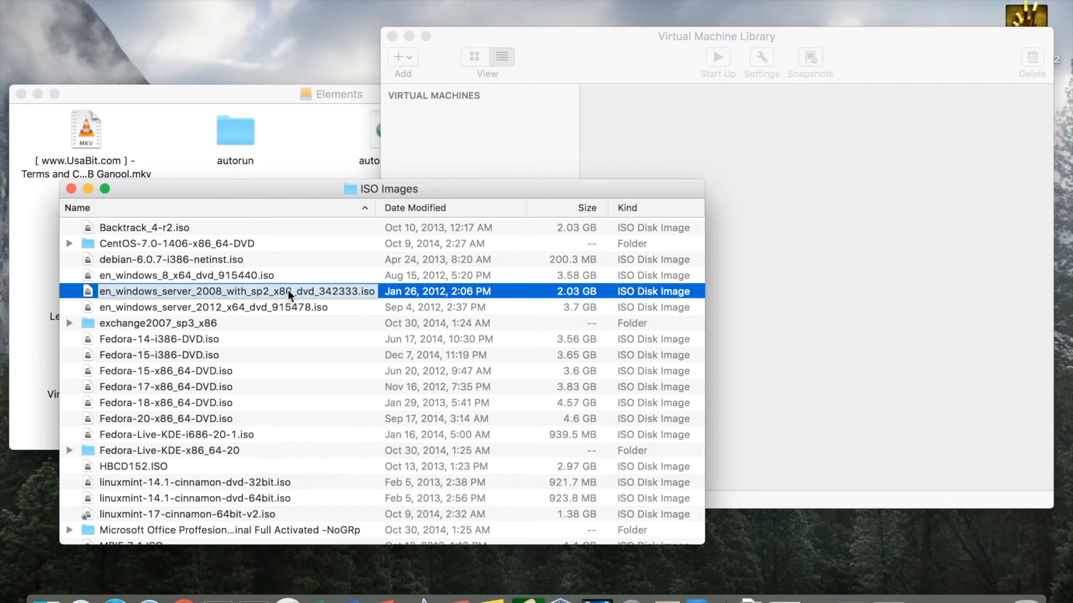
pyautogui.moveTo(288, 290); pyautogui.dragTo(475, 113)
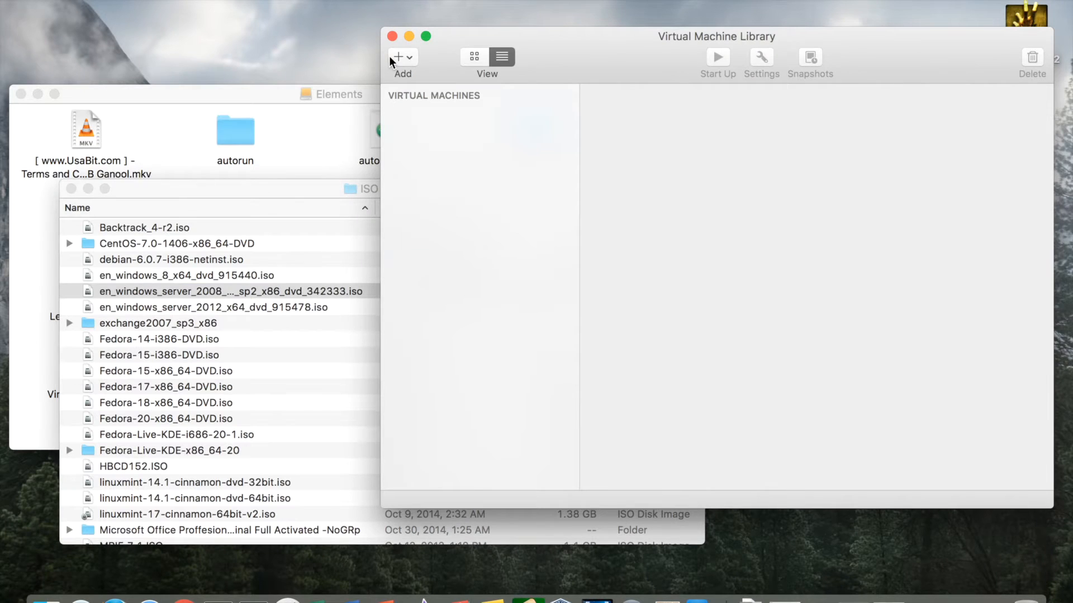
pyautogui.moveTo(589, 40); pyautogui.dragTo(562, 38)
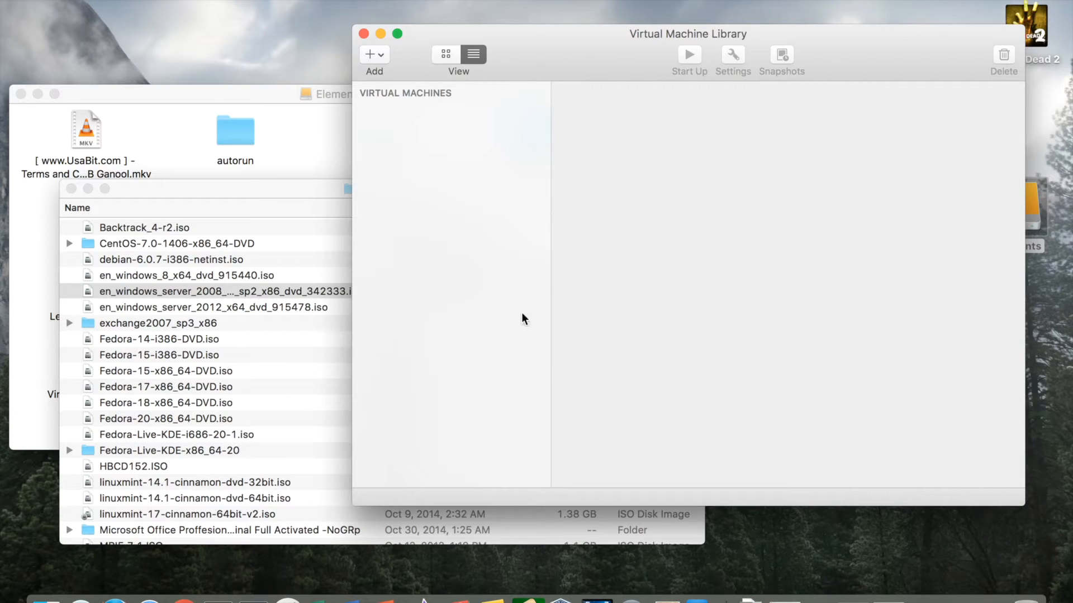
# Start a new virtual machine and keep 'Install from disc or image' as the method.
pyautogui.click(369, 55)
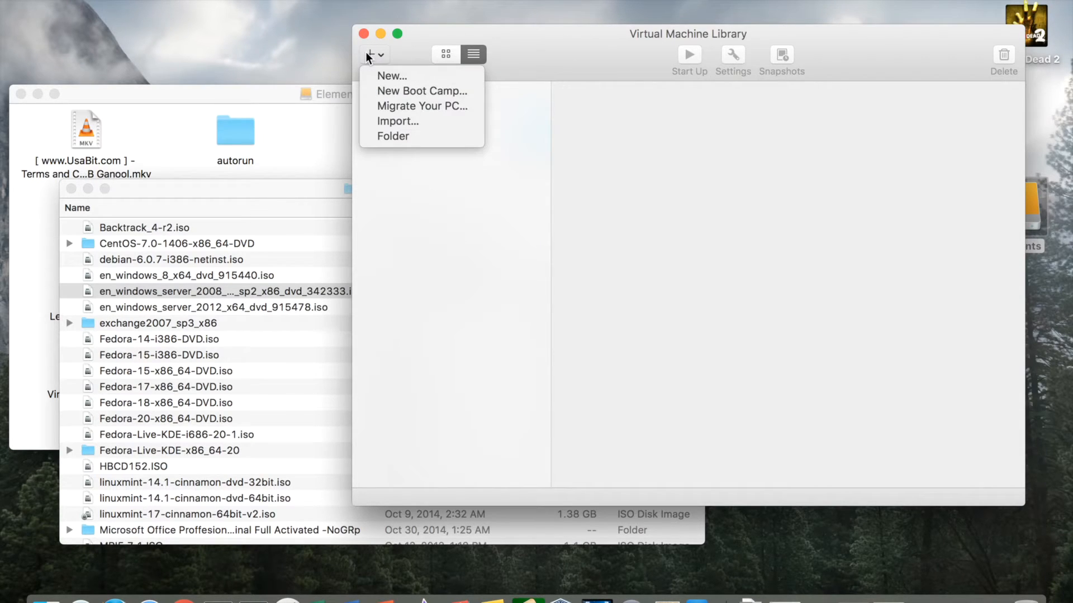
pyautogui.click(393, 74)
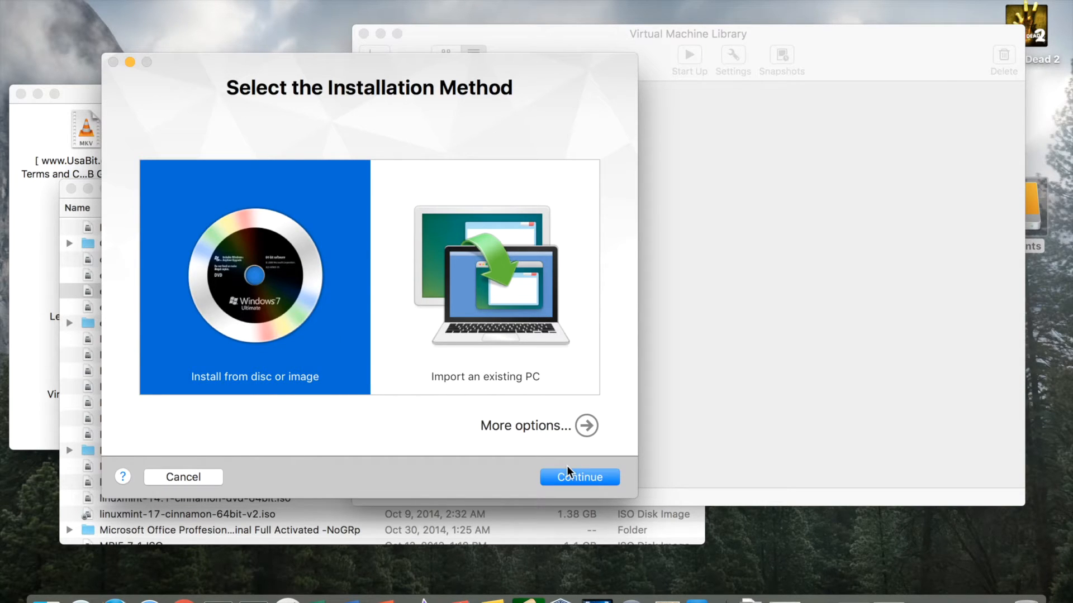
pyautogui.click(591, 474)
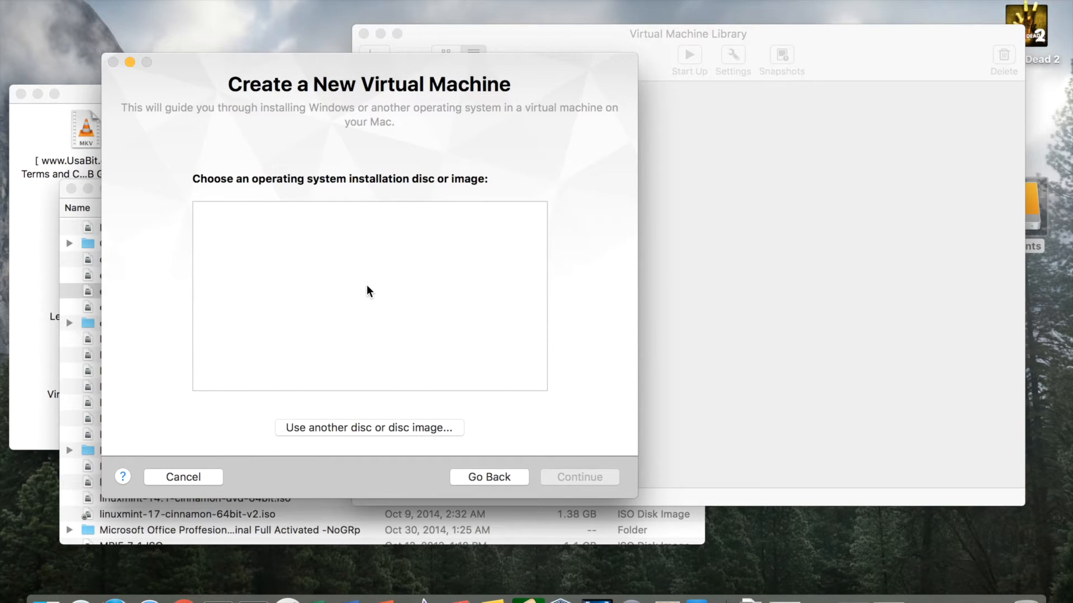
# Pick en_windows_server_2008_with_sp2_x86_dvd_342333.iso from Elements > ISO Images as the install image.
pyautogui.click(353, 428)
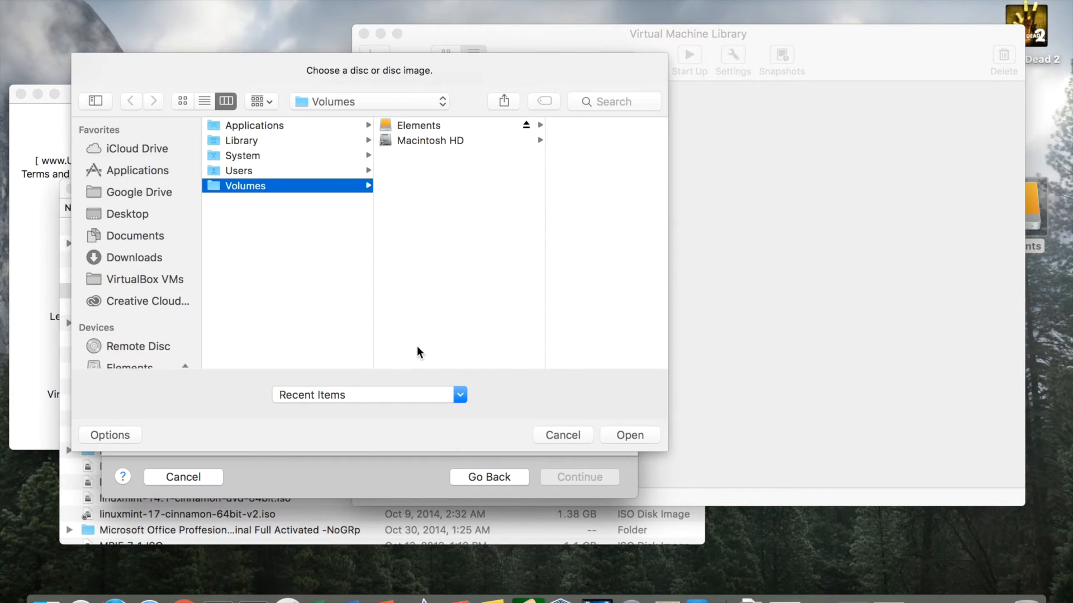
pyautogui.scroll(-3, 140, 250)
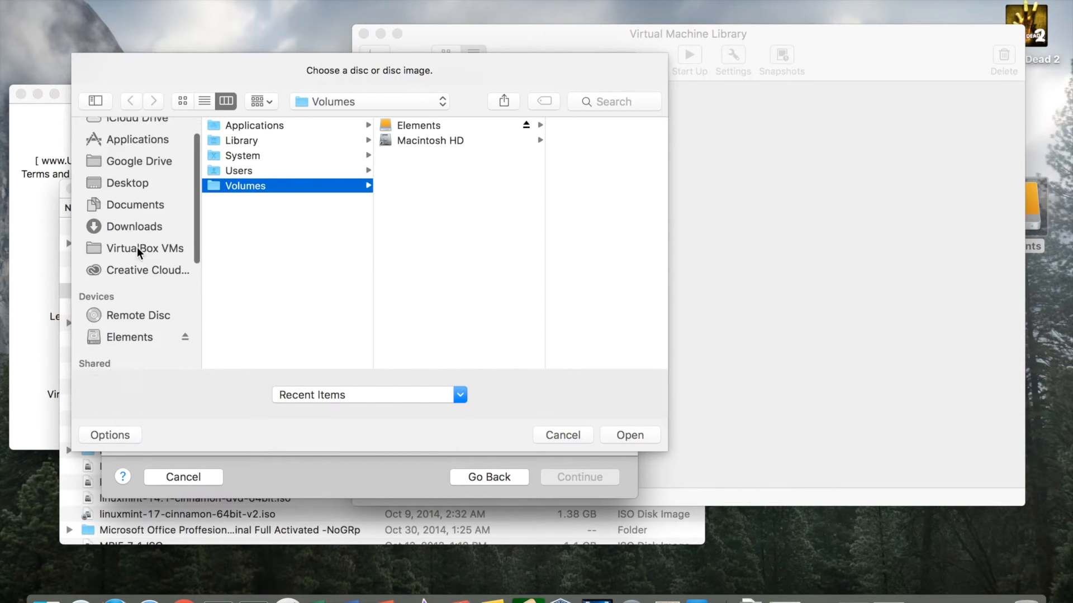
pyautogui.scroll(-2, 138, 249)
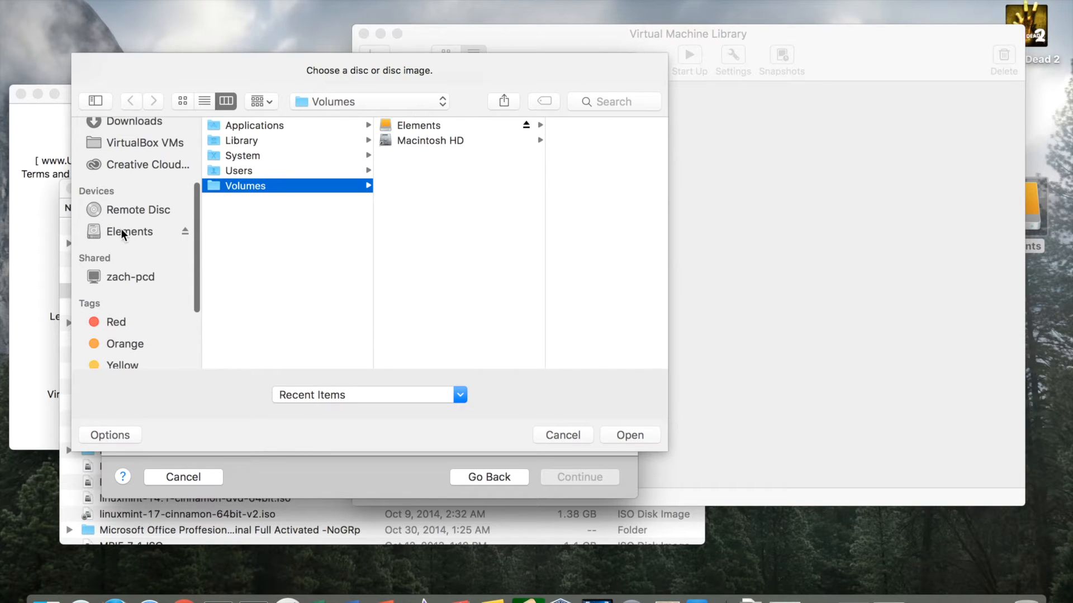
pyautogui.click(122, 232)
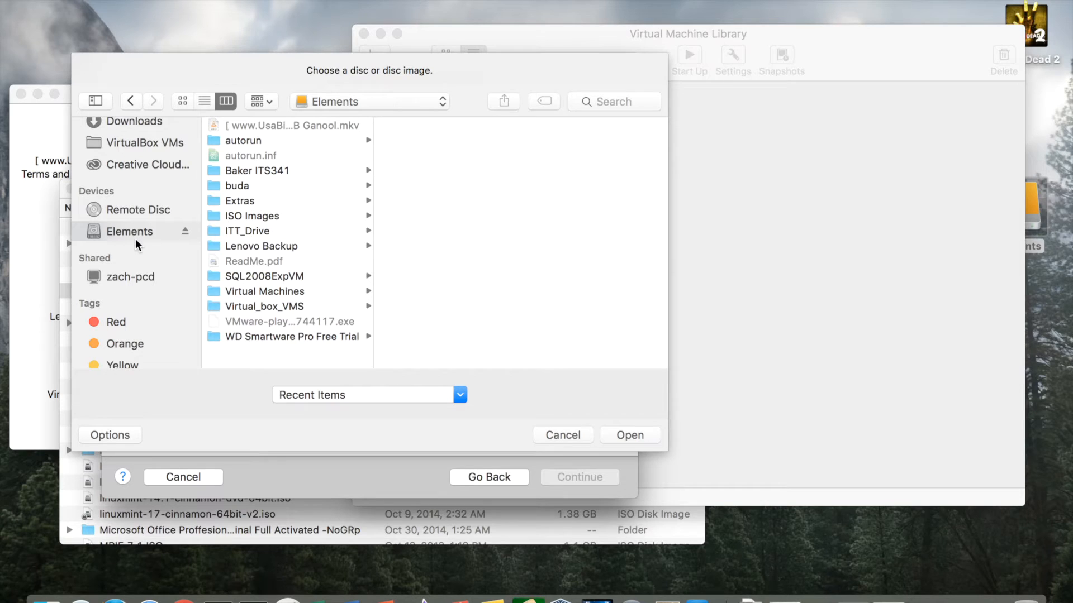
pyautogui.click(260, 215)
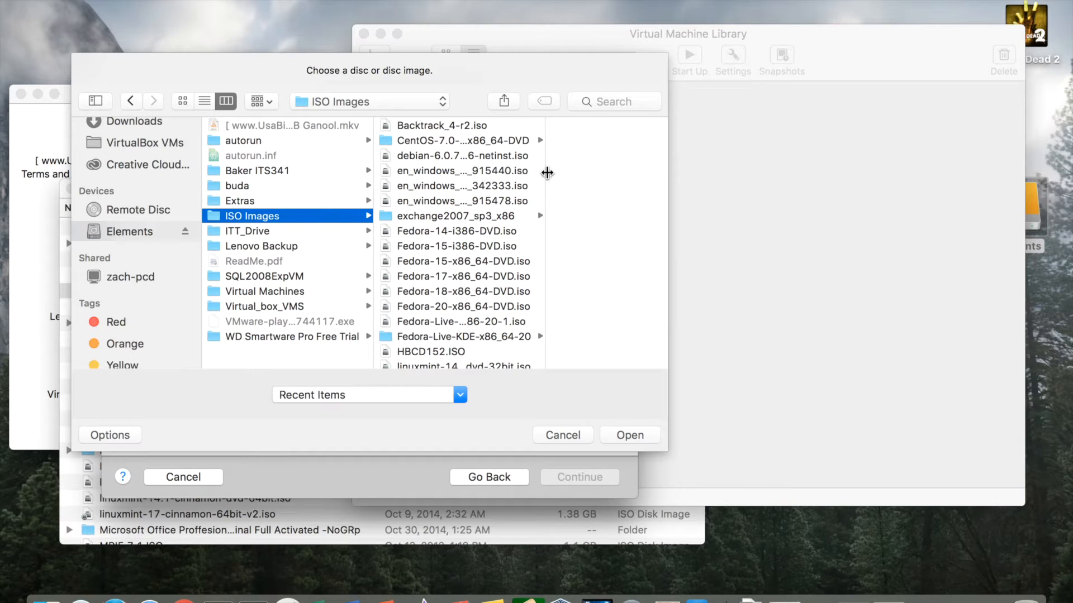
pyautogui.moveTo(547, 172); pyautogui.dragTo(657, 175)
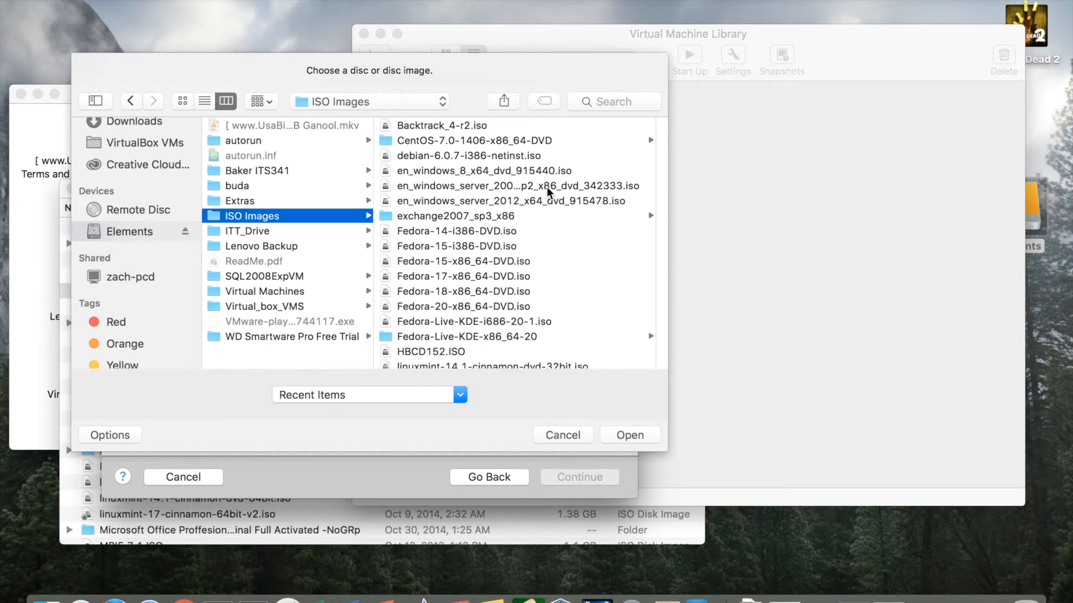
pyautogui.moveTo(668, 187); pyautogui.dragTo(732, 192)
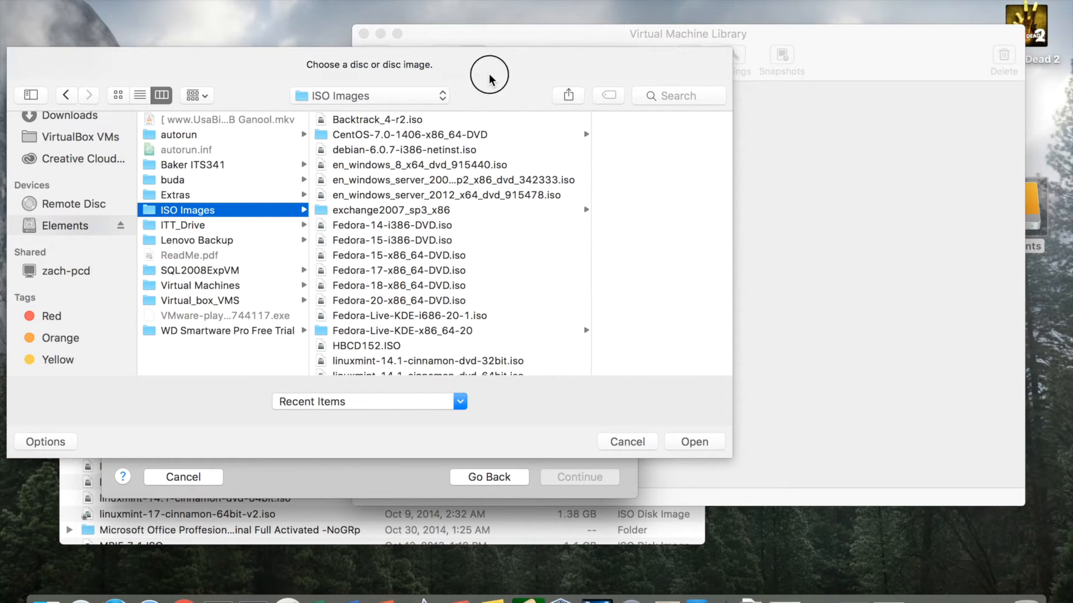
pyautogui.click(466, 178)
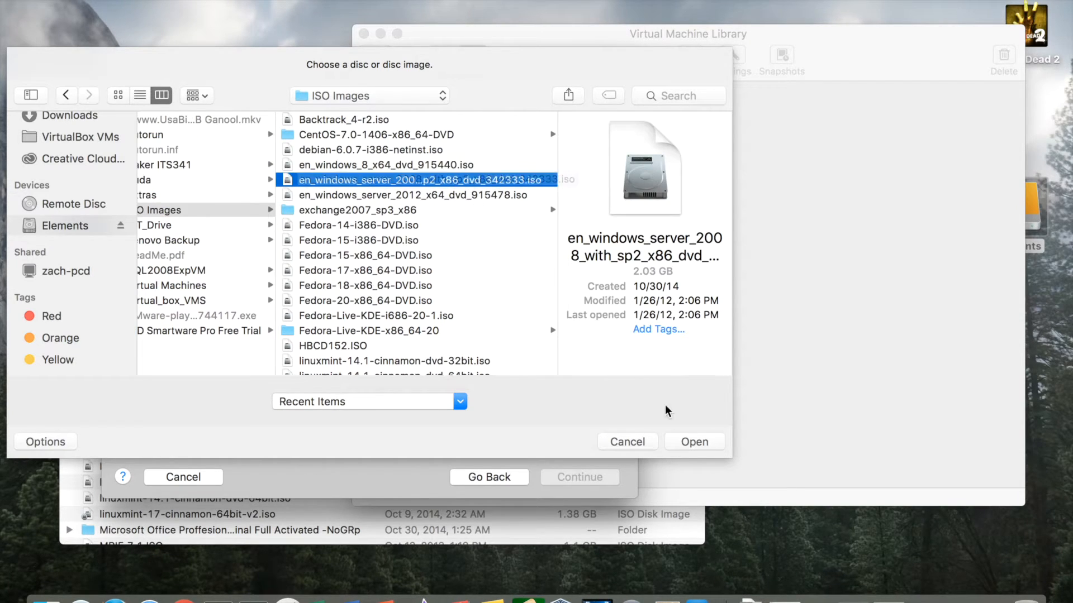
pyautogui.click(681, 438)
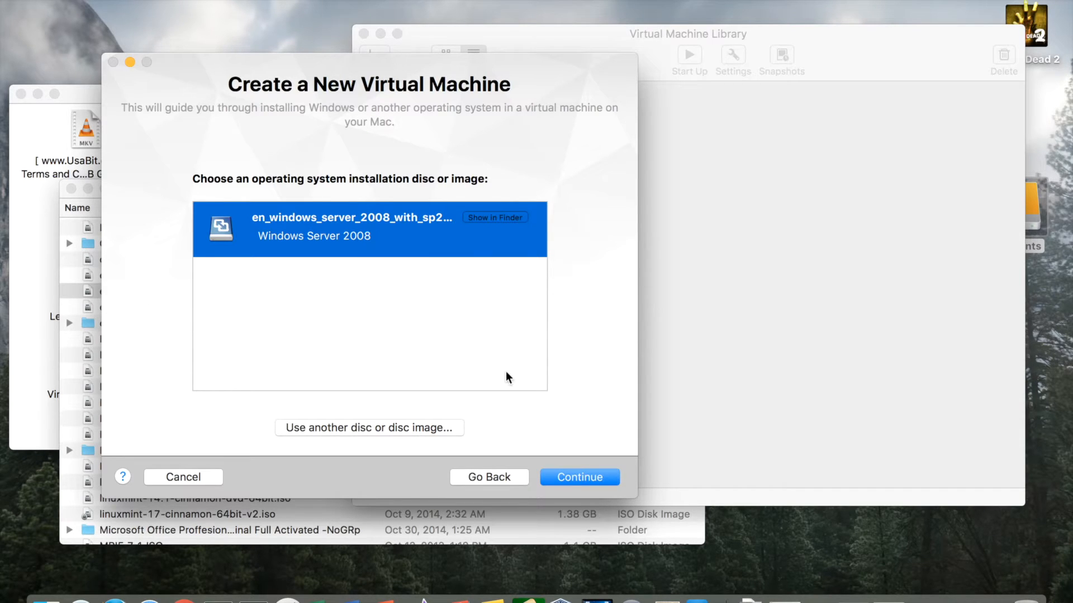
pyautogui.click(592, 478)
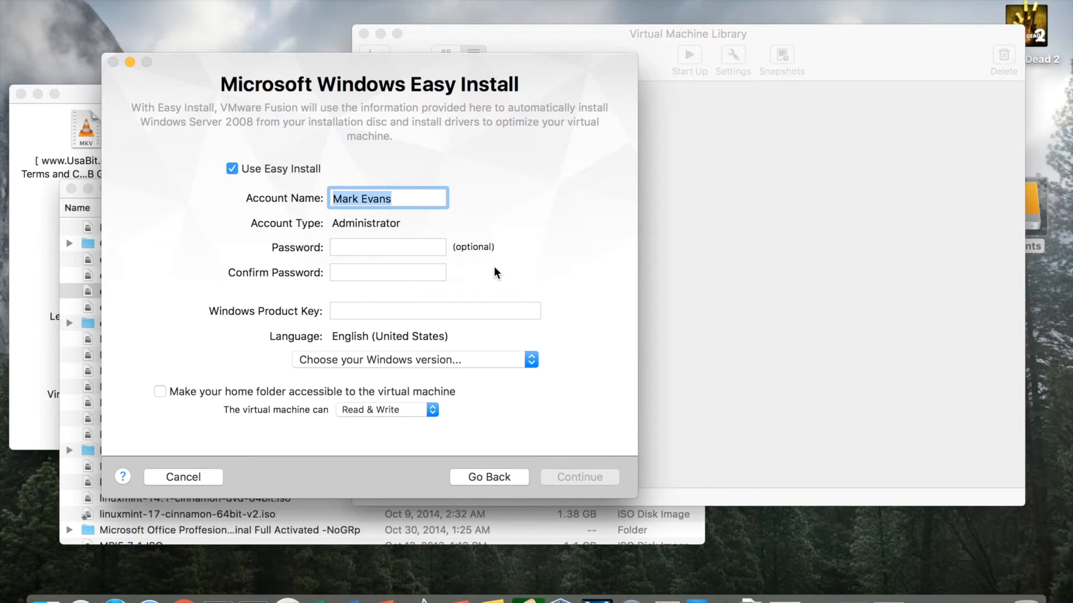
# Enter and confirm the administrator account password.
pyautogui.click(395, 245)
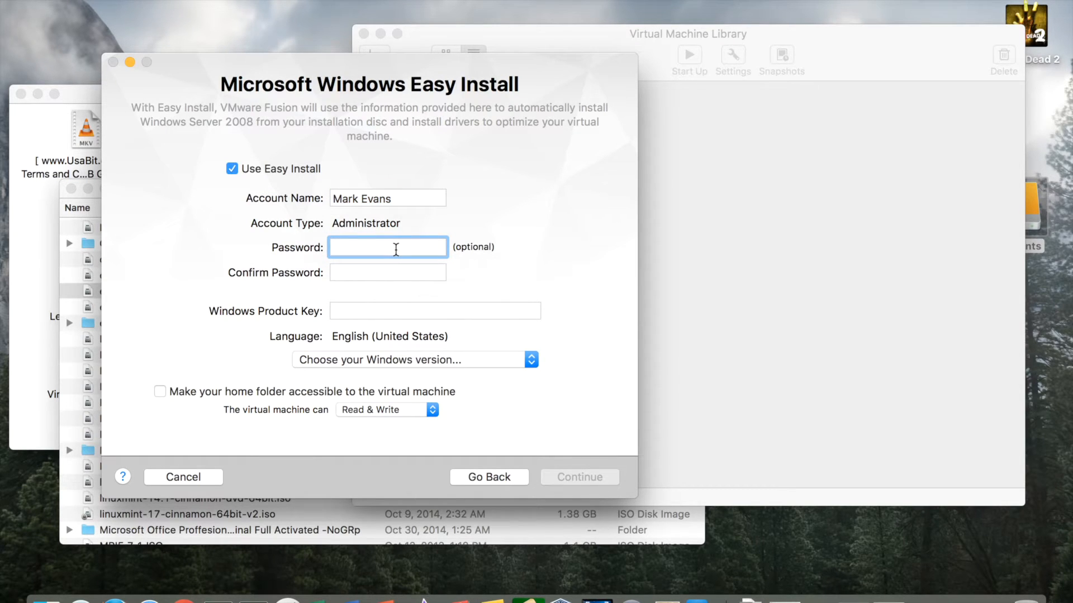
pyautogui.write('Password')
pyautogui.press('Tab')
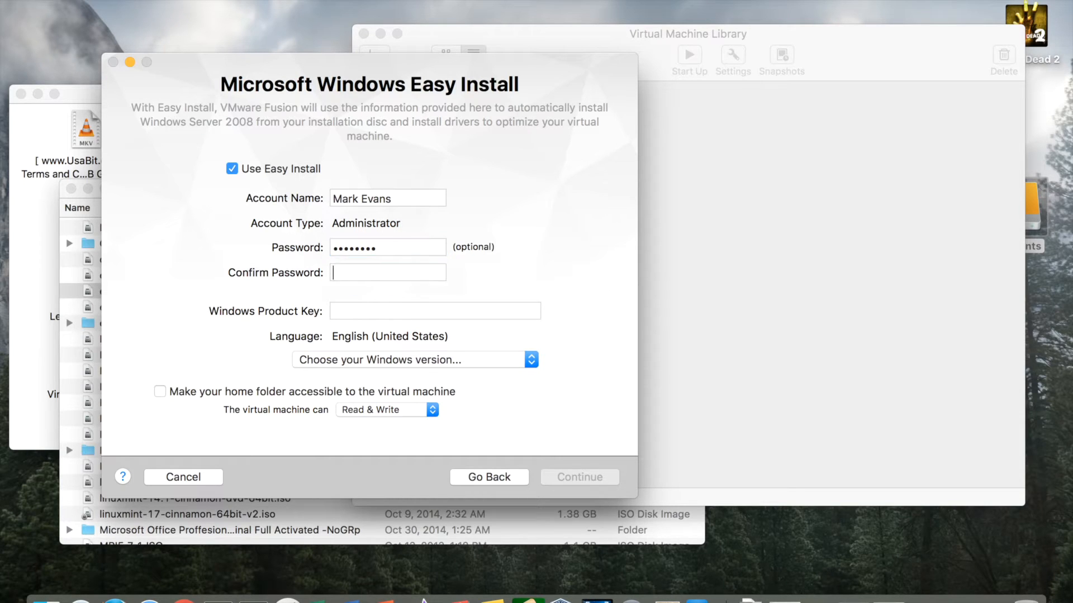
pyautogui.write('passwor')
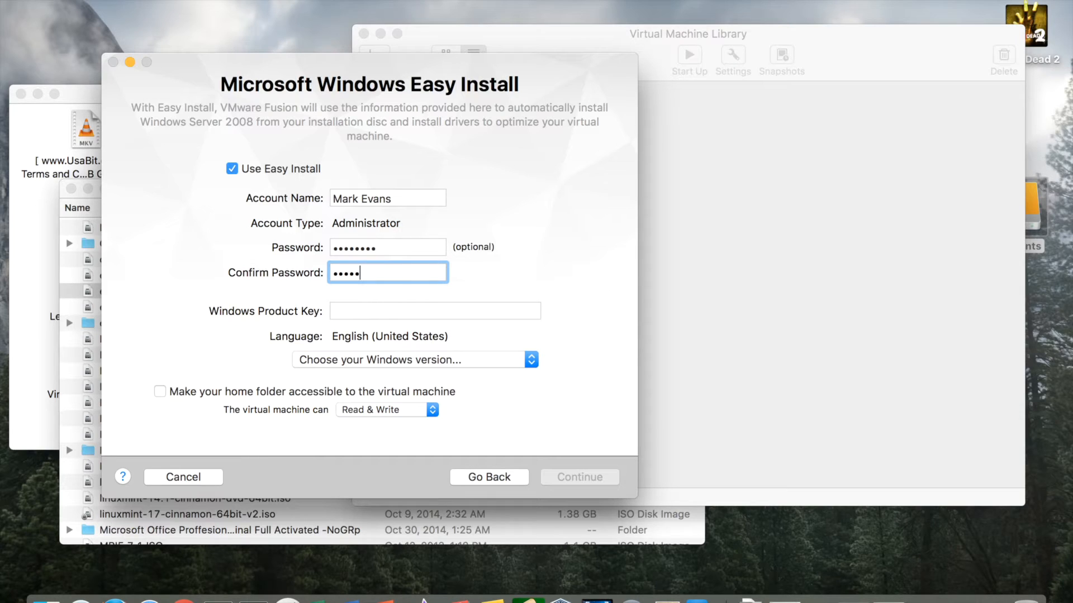
pyautogui.write('d')
# Leave the product key blank and choose Windows Server 2008 Standard as the version.
pyautogui.click(387, 310)
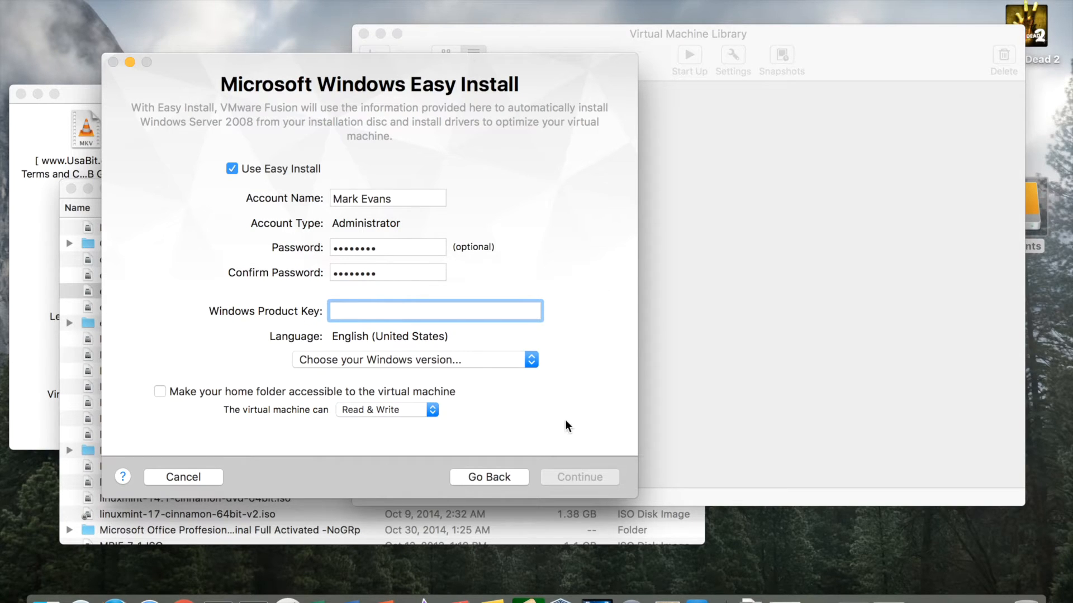
pyautogui.click(531, 361)
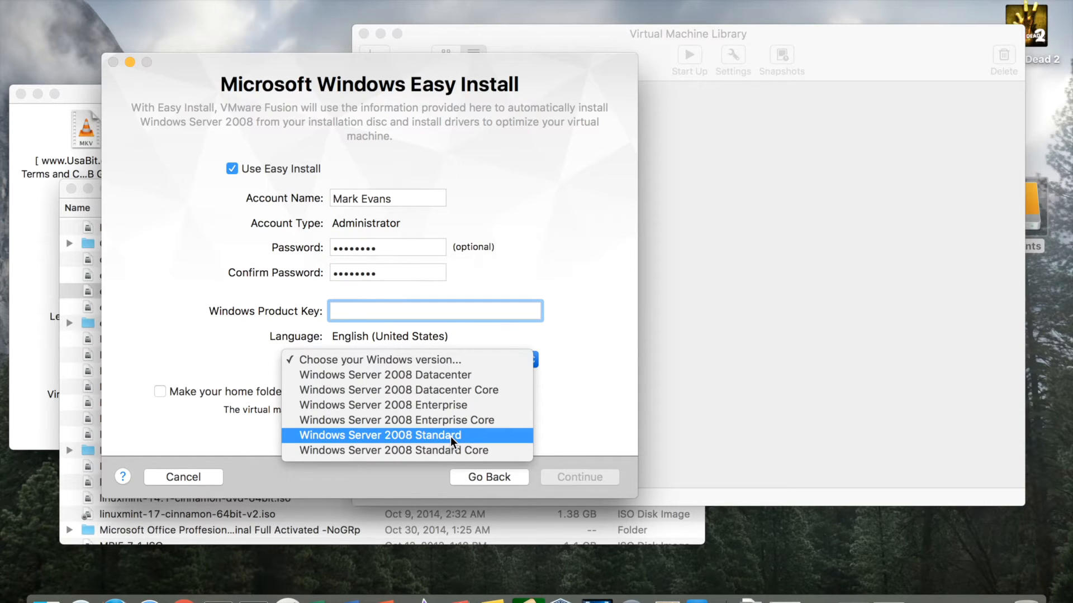
pyautogui.click(451, 436)
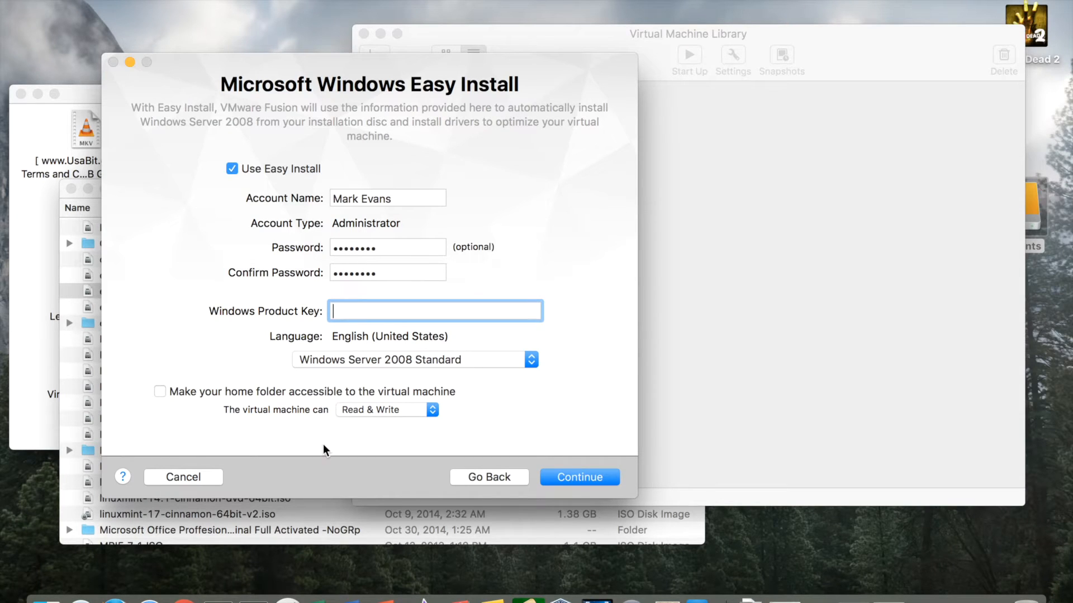
# Continue past Easy Install, choosing Continue Without Key for the product key.
pyautogui.click(592, 477)
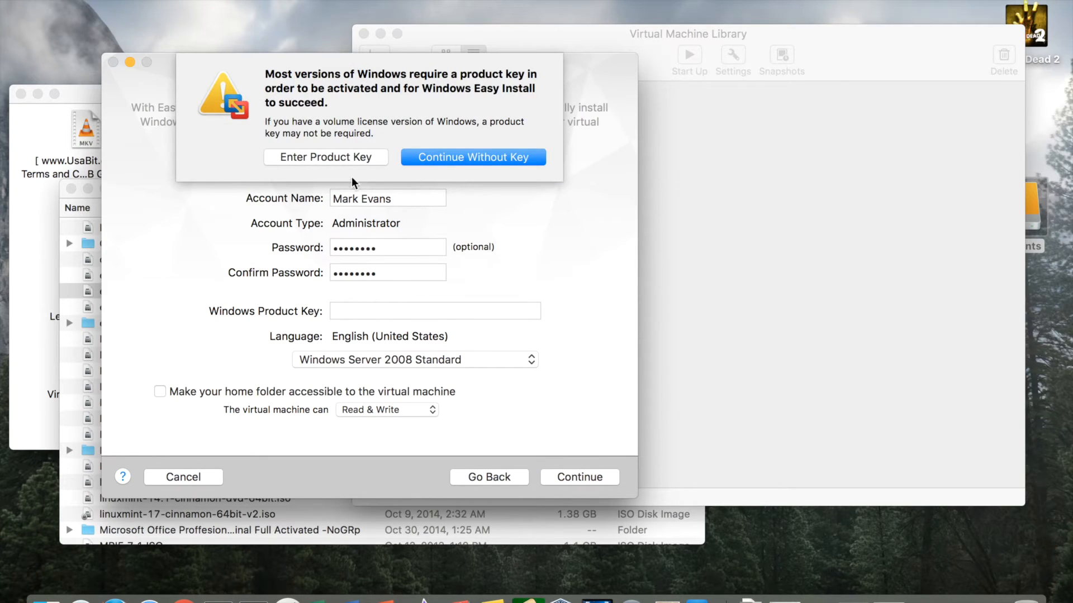
pyautogui.click(476, 158)
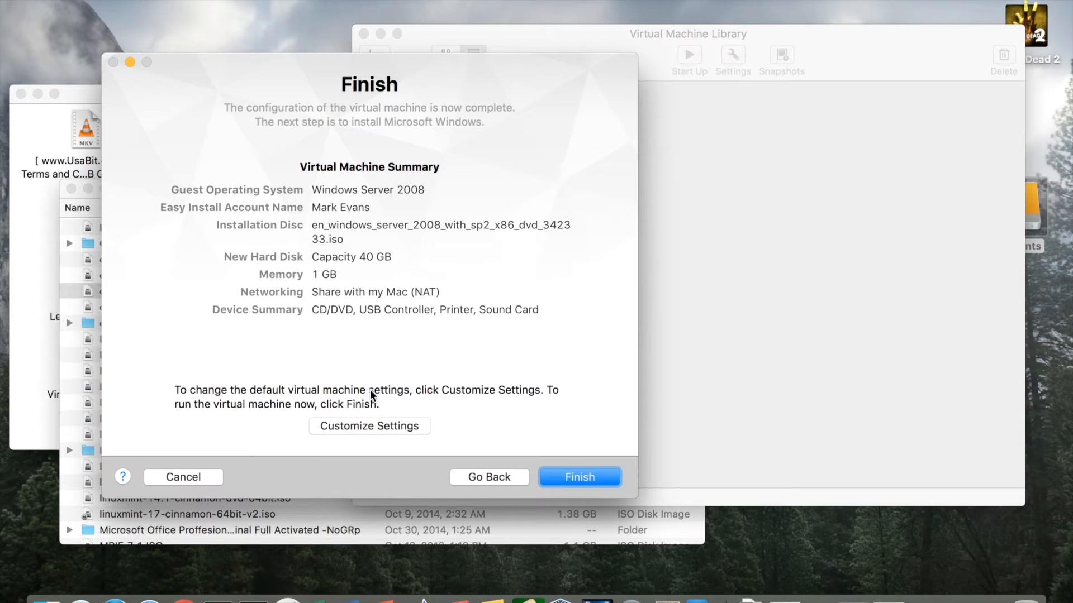
# Choose Customize Settings on the Finish page.
pyautogui.click(384, 435)
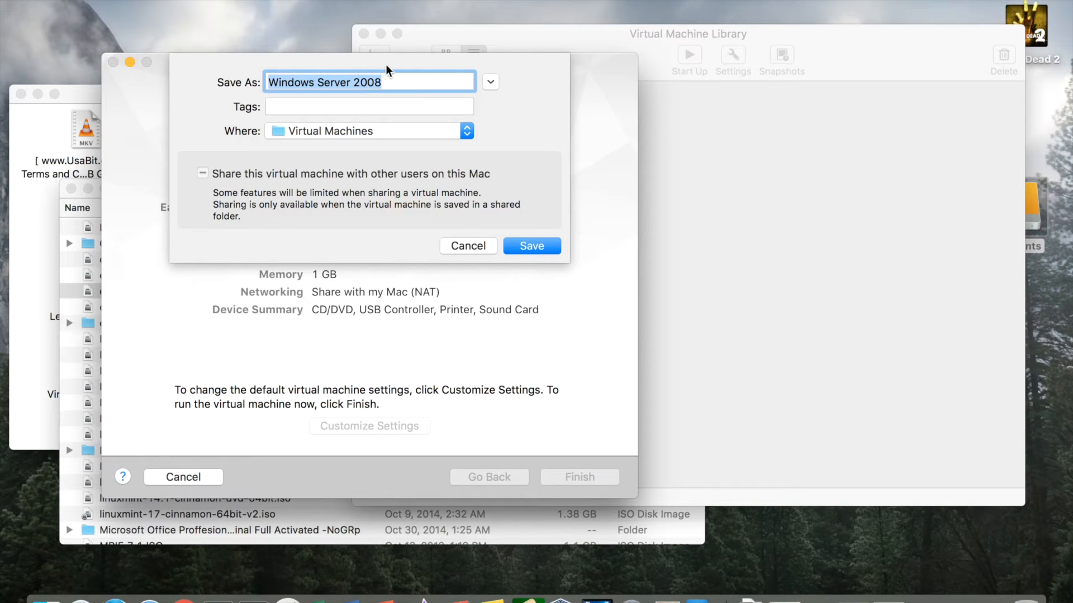
# Keep the name 'Windows Server 2008', confirm the Virtual Machines folder as location, and save.
pyautogui.click(395, 85)
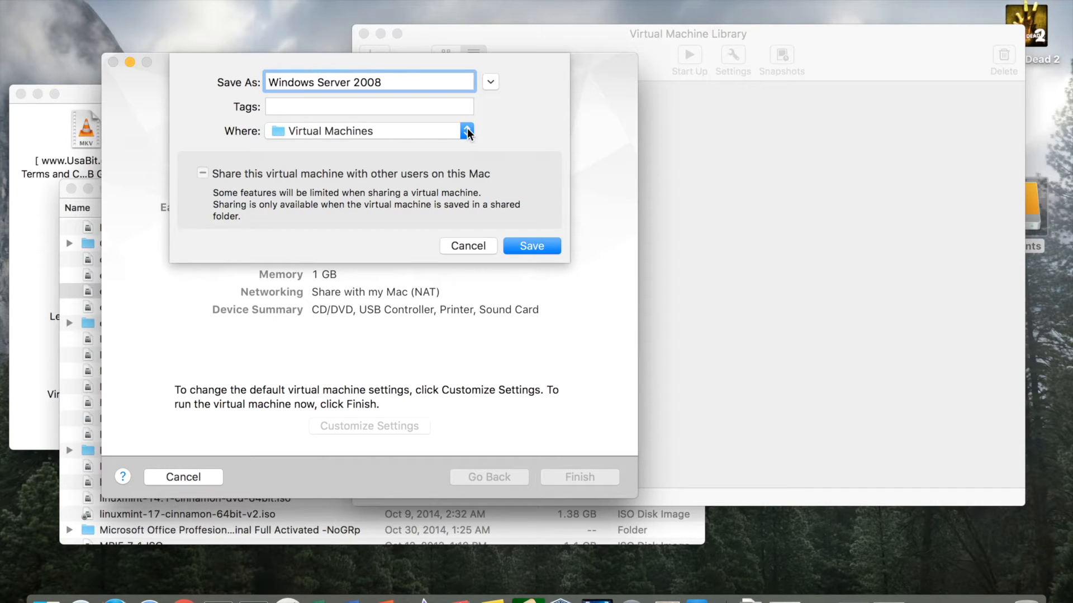
pyautogui.click(467, 131)
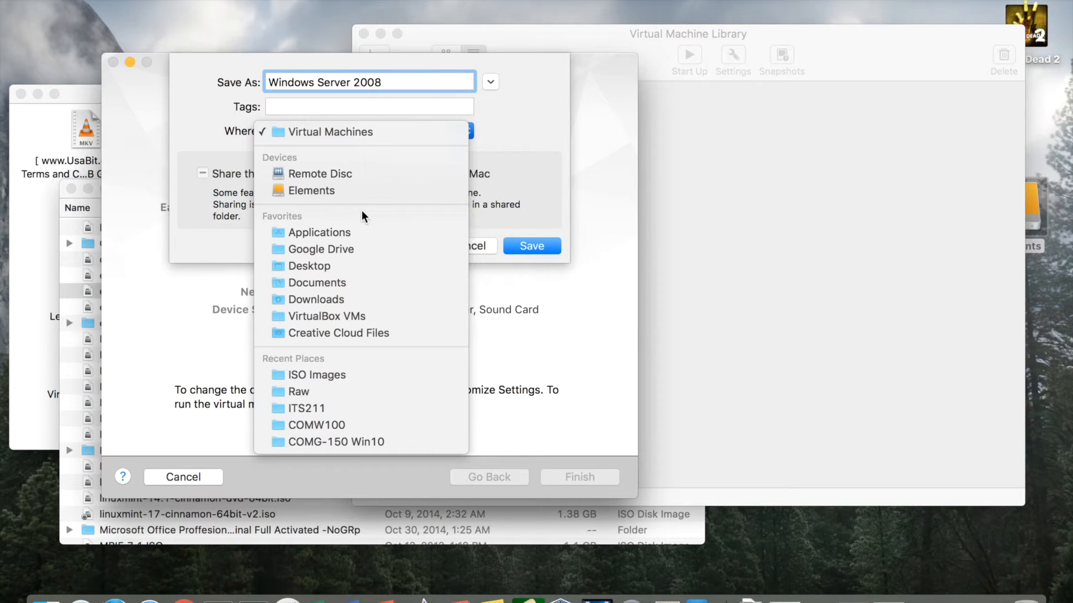
pyautogui.click(535, 117)
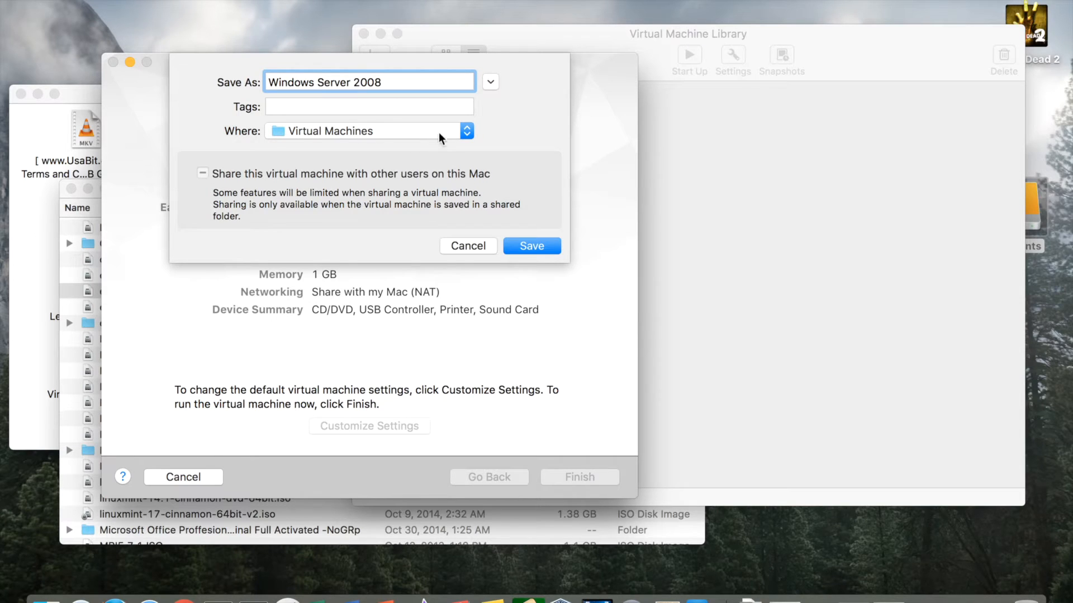
pyautogui.click(465, 128)
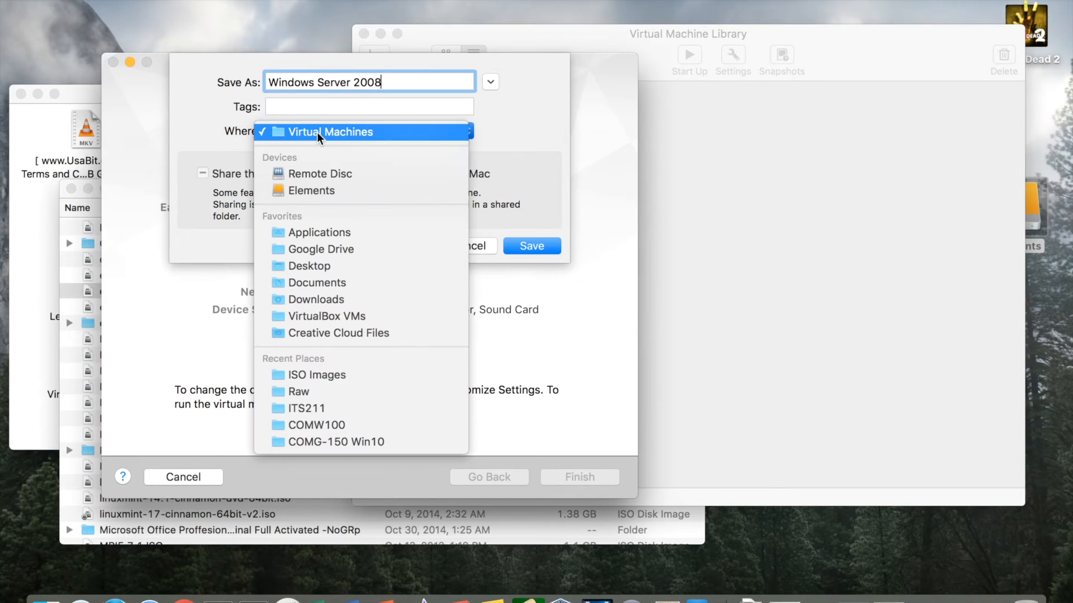
pyautogui.click(515, 133)
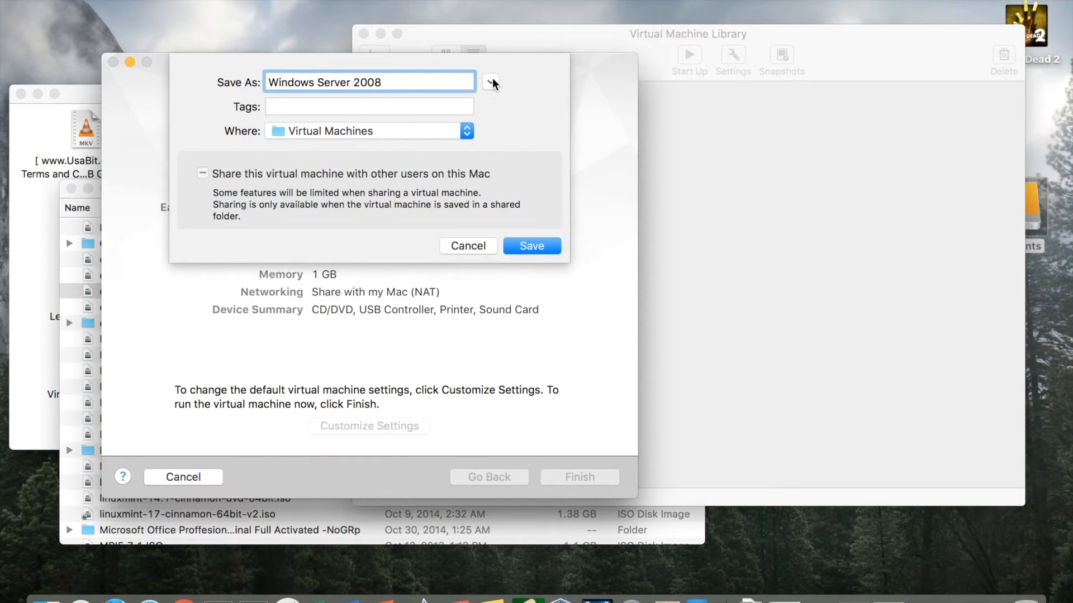
pyautogui.click(491, 82)
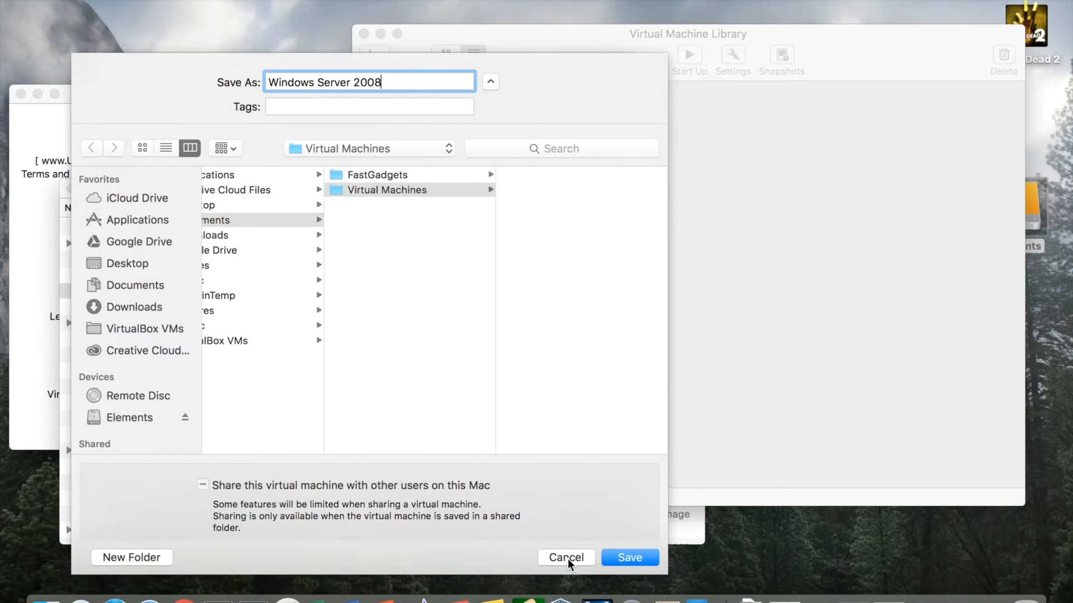
pyautogui.click(628, 556)
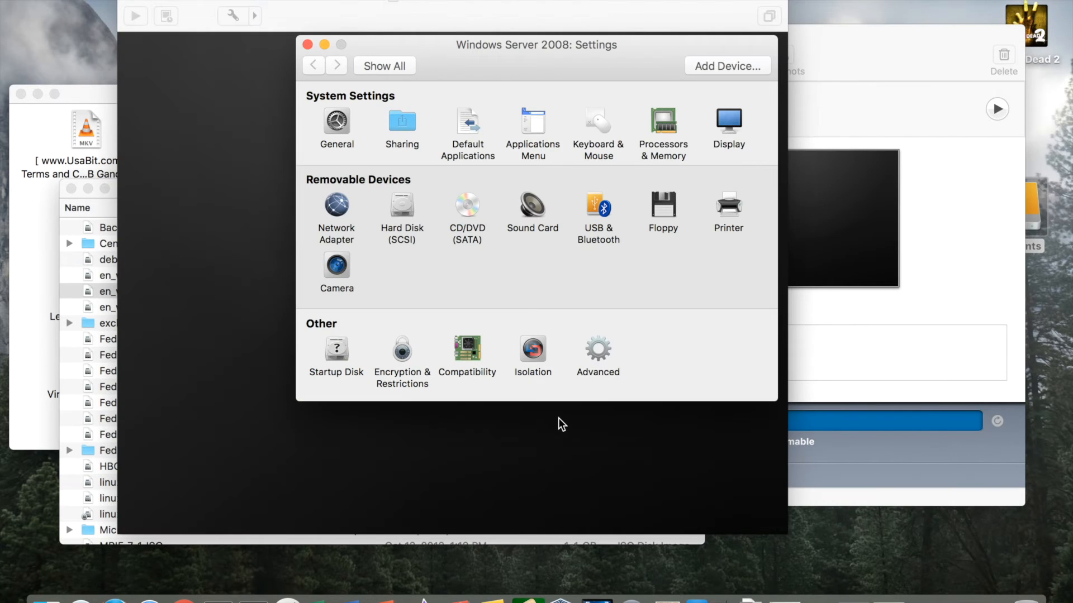
# Reposition the Settings window, verify the 40 GB hard disk, and open Processors & Memory.
pyautogui.moveTo(503, 56); pyautogui.dragTo(752, 234)
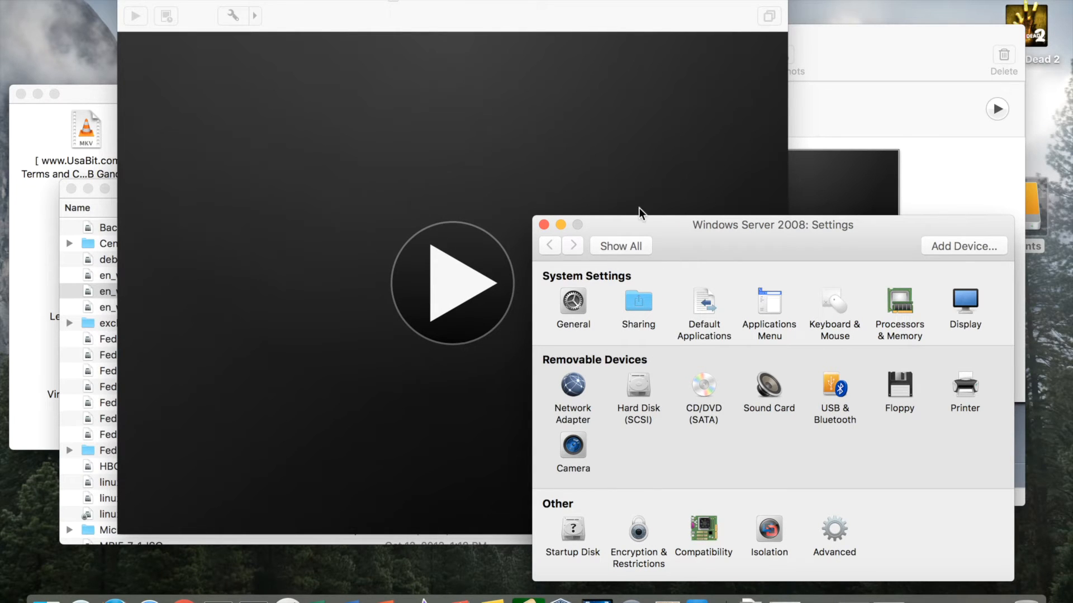
pyautogui.moveTo(666, 223); pyautogui.dragTo(557, 186)
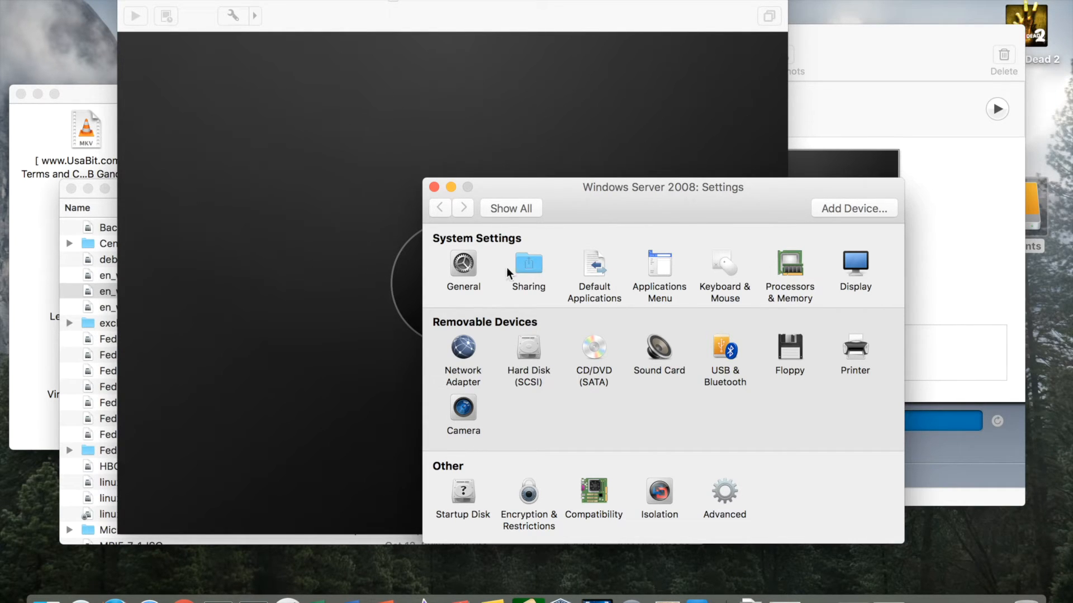
pyautogui.moveTo(674, 194); pyautogui.dragTo(695, 213)
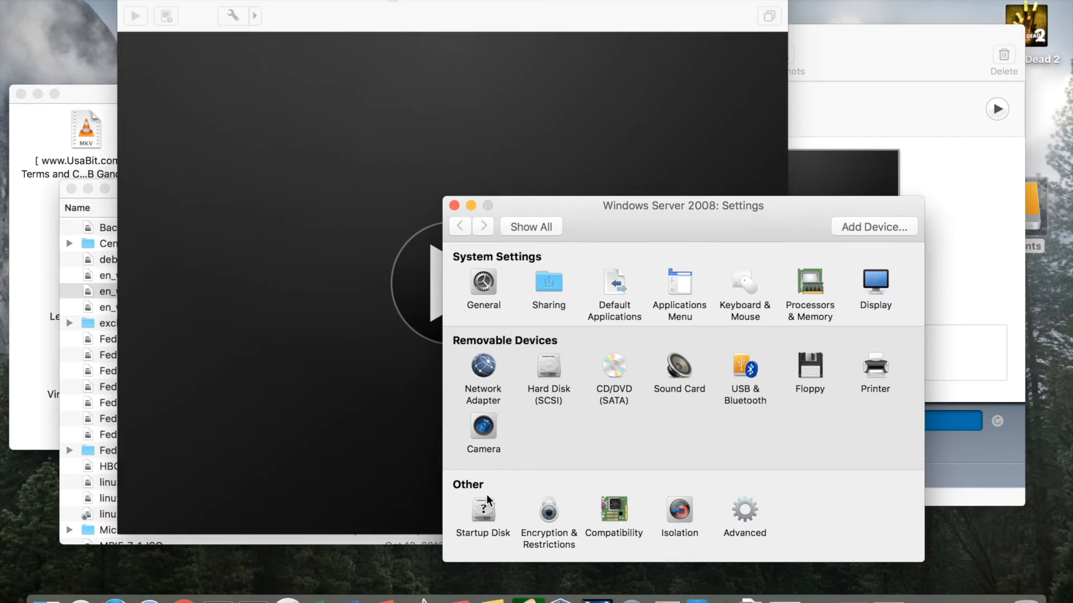
pyautogui.click(546, 379)
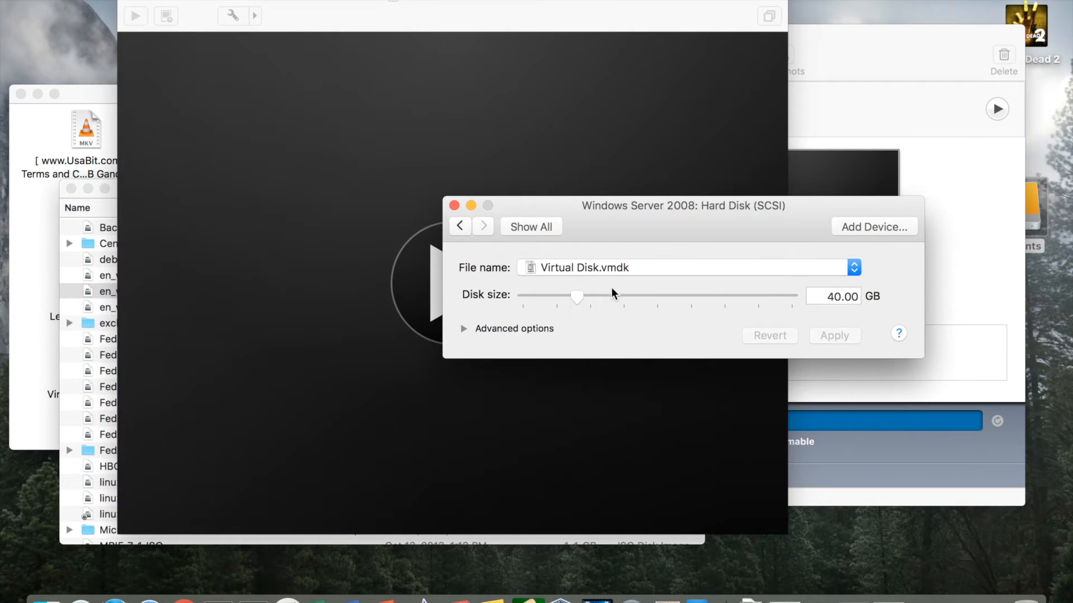
pyautogui.click(459, 229)
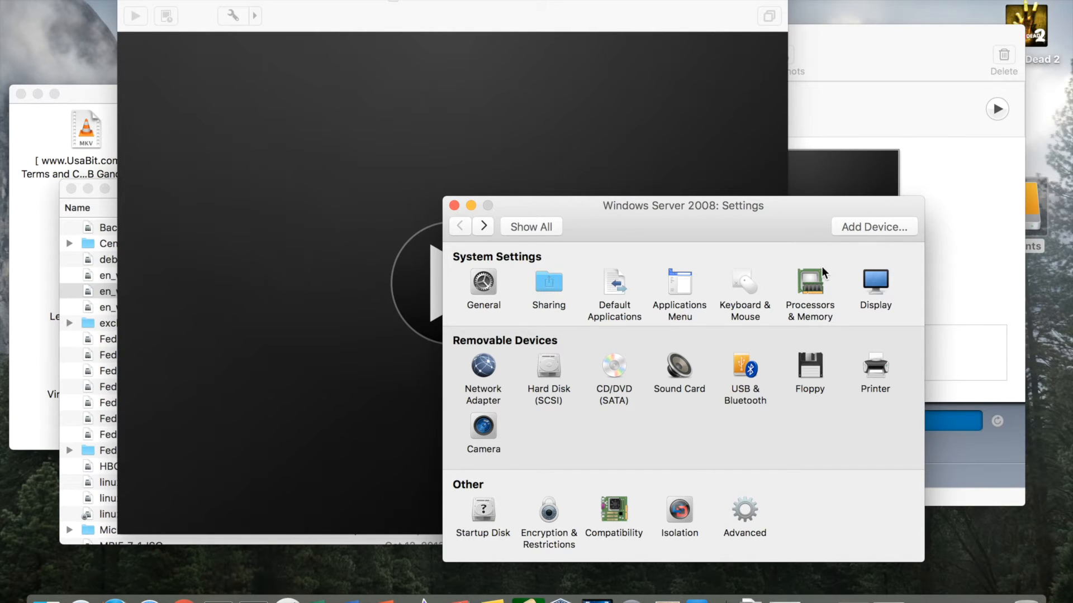
pyautogui.click(806, 294)
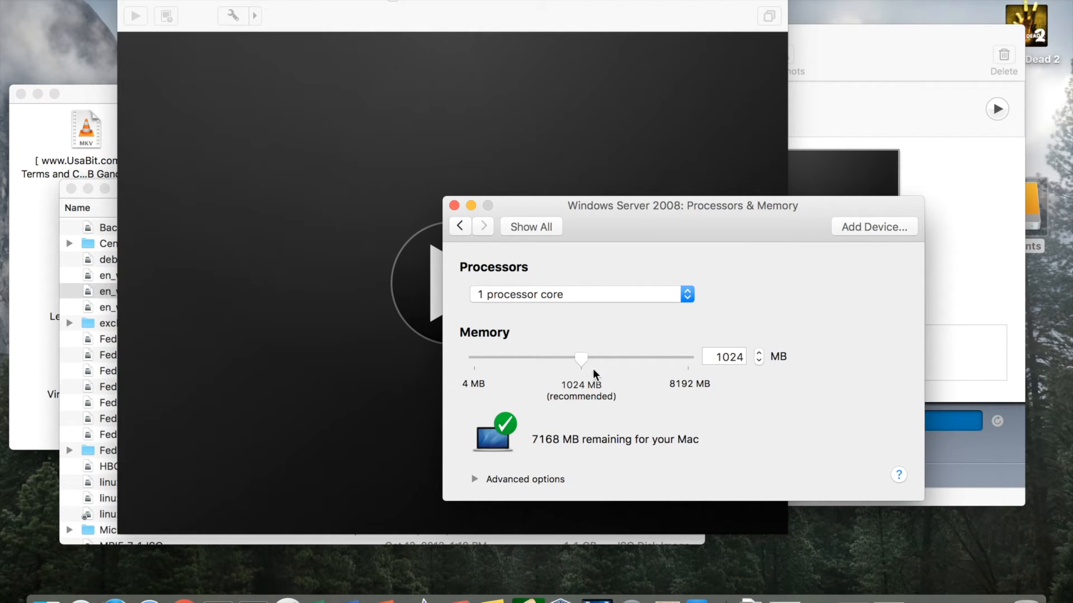
# Set memory to 1552 MB, keep 1 processor core, and close the Settings window.
pyautogui.moveTo(580, 360); pyautogui.dragTo(633, 364)
pyautogui.click(619, 294)
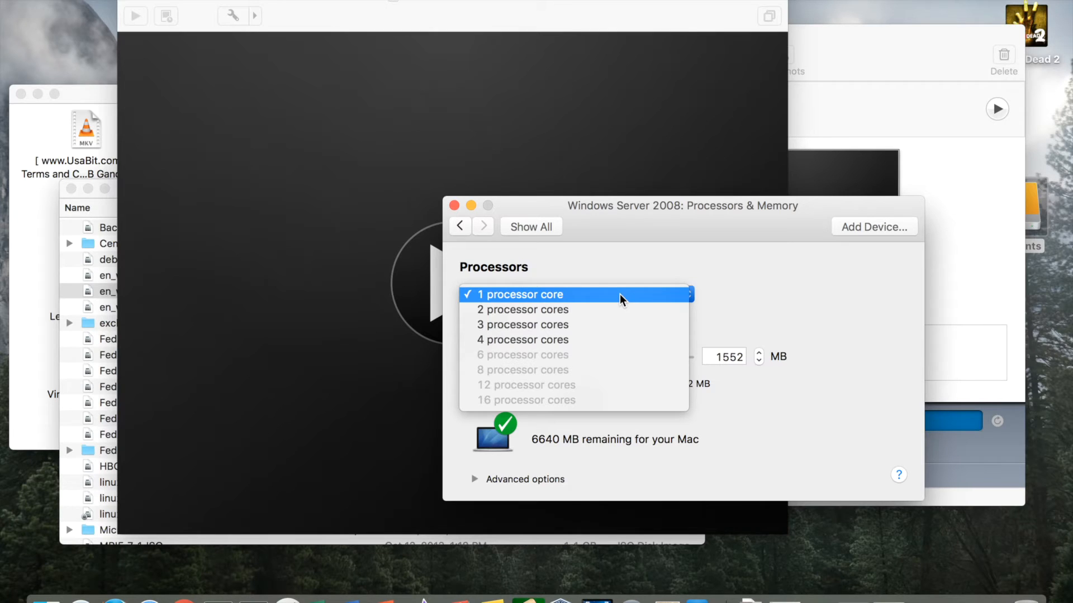
pyautogui.click(609, 295)
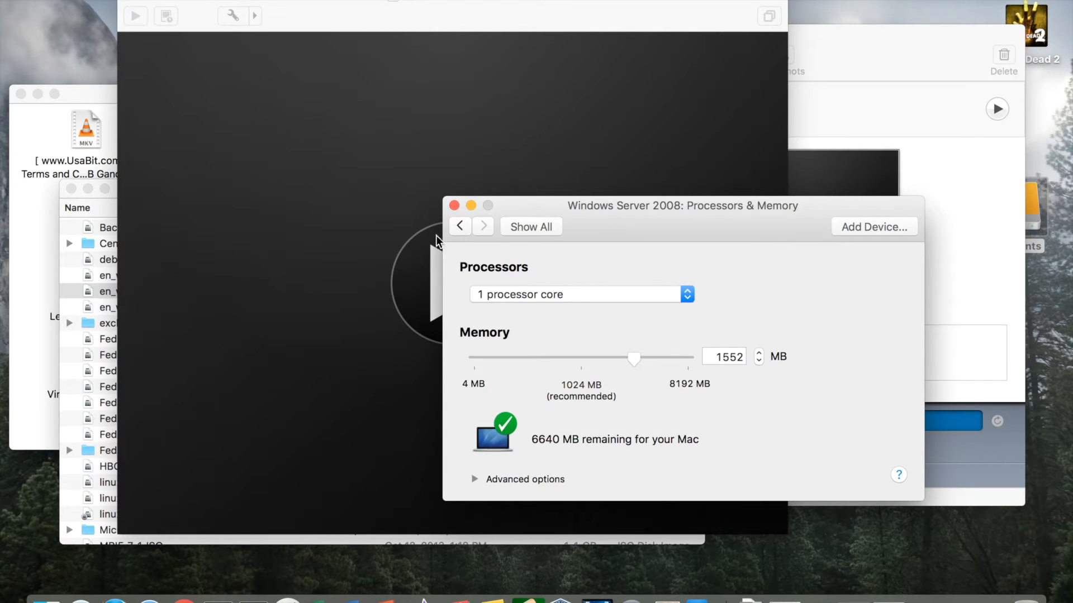
pyautogui.click(460, 226)
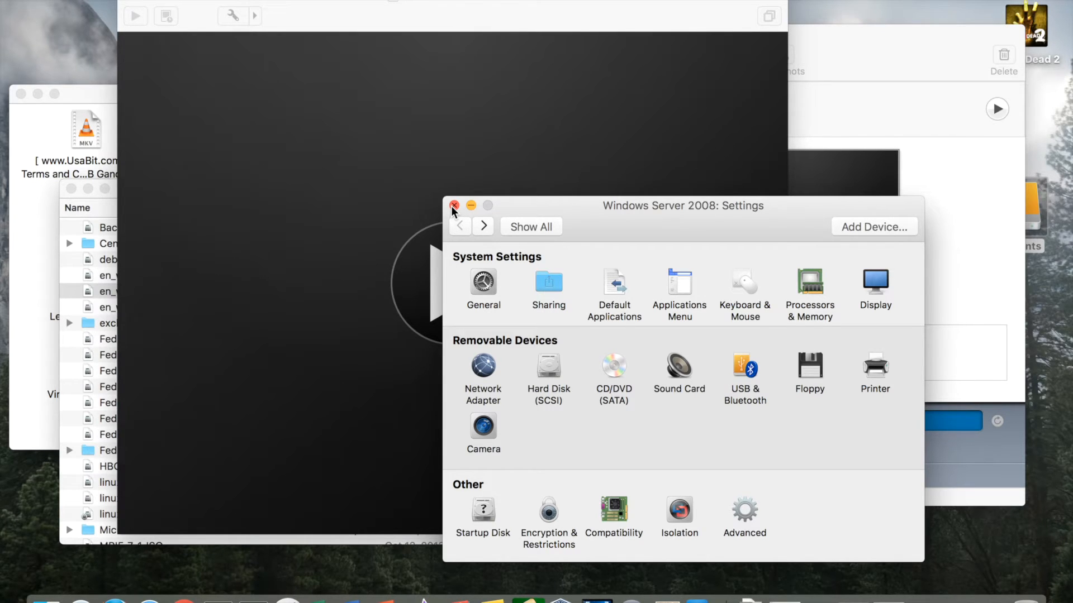
pyautogui.click(454, 206)
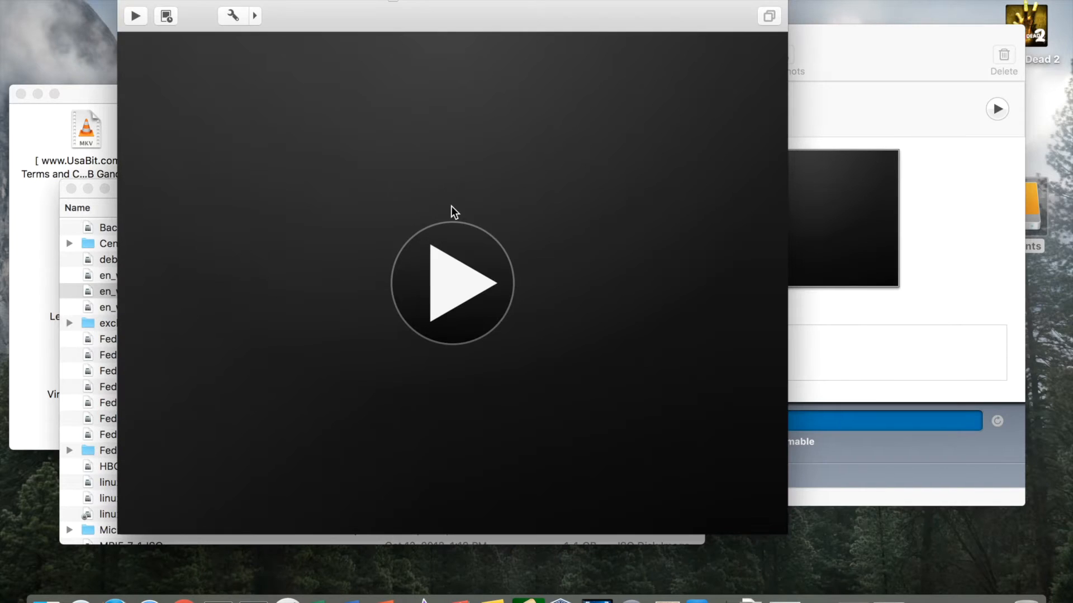
# Power on the Windows Server 2008 VM, minimize the Virtual Machine Library and reposition the VM window.
pyautogui.click(442, 287)
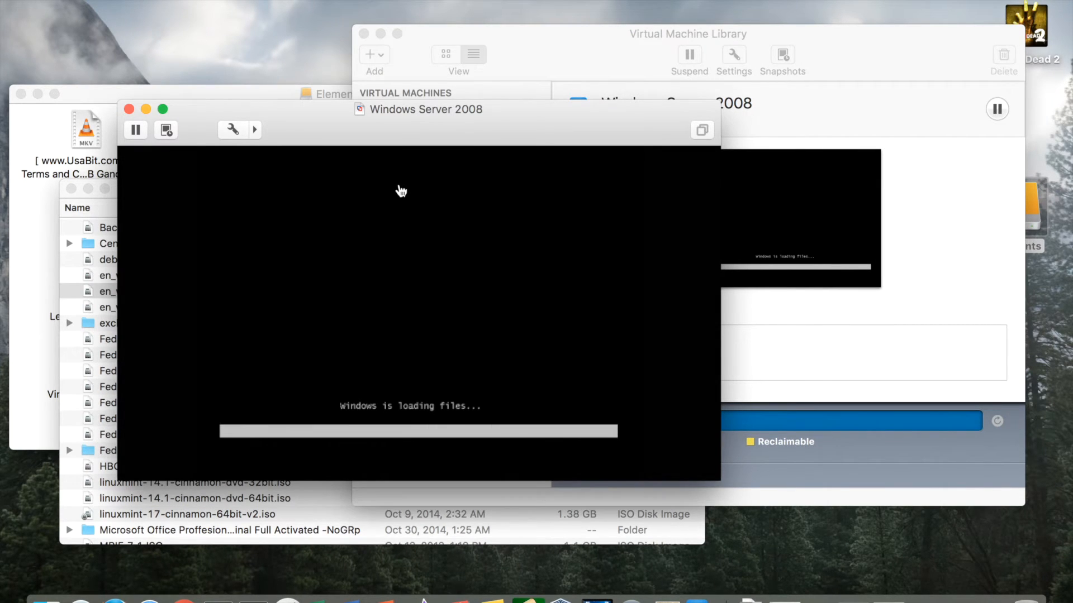
pyautogui.click(380, 34)
pyautogui.moveTo(310, 115); pyautogui.dragTo(366, 43)
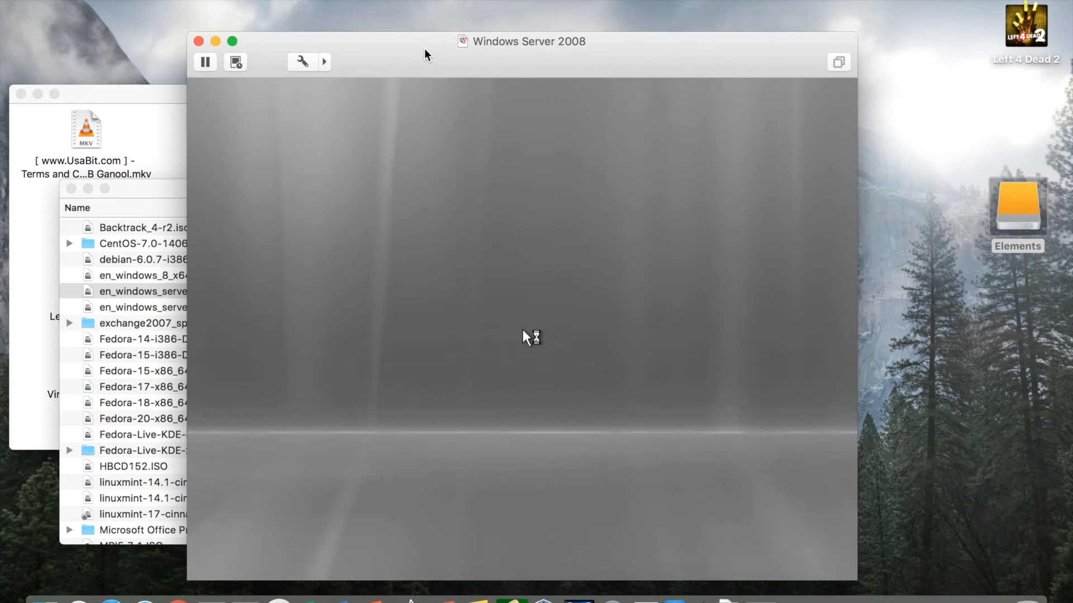
pyautogui.moveTo(426, 54); pyautogui.dragTo(408, 24)
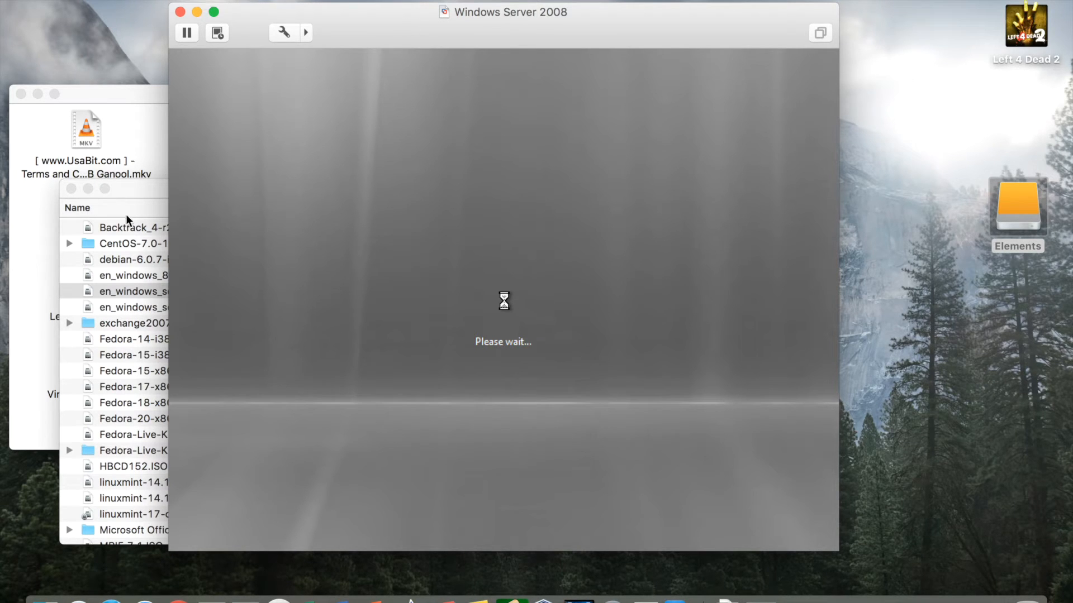
# Close the Elements Finder window, then close the ISO Images window.
pyautogui.click(149, 195)
pyautogui.moveTo(148, 194); pyautogui.dragTo(150, 215)
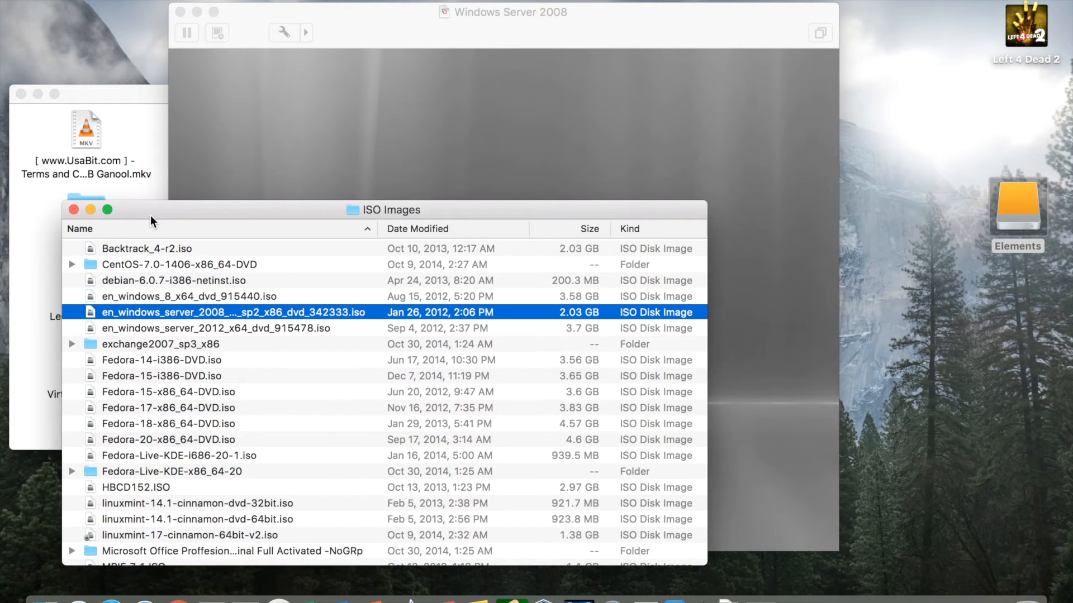
pyautogui.click(123, 99)
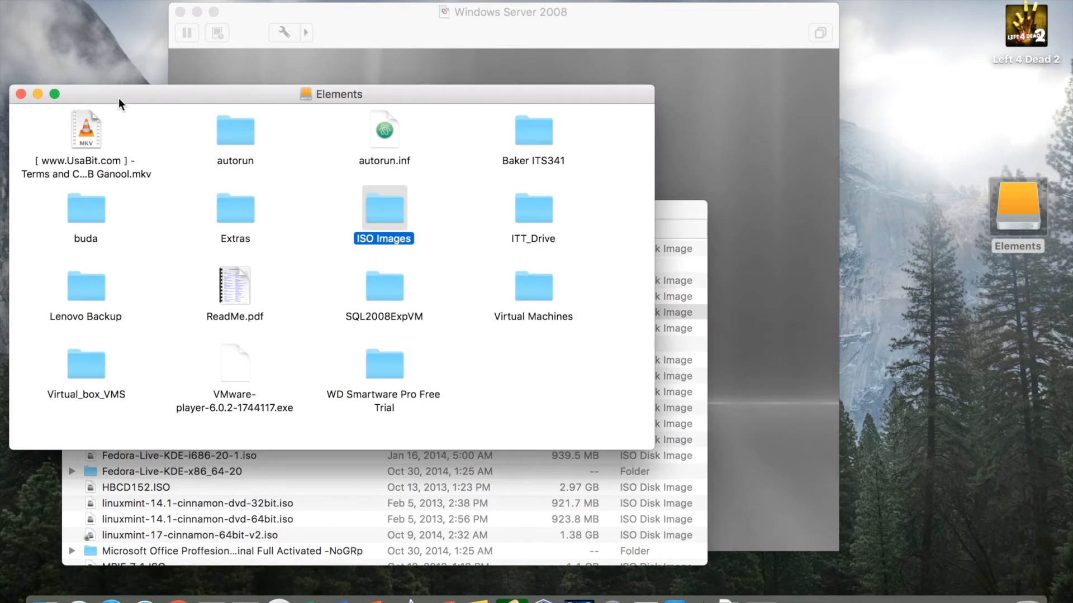
pyautogui.click(21, 94)
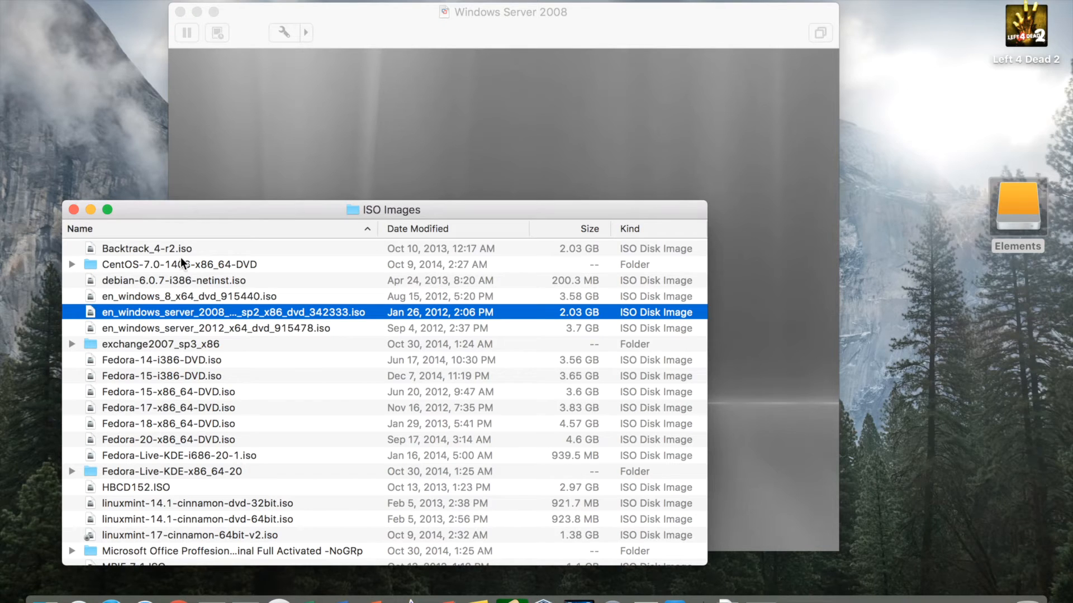
pyautogui.scroll(1, 180, 258)
pyautogui.click(73, 210)
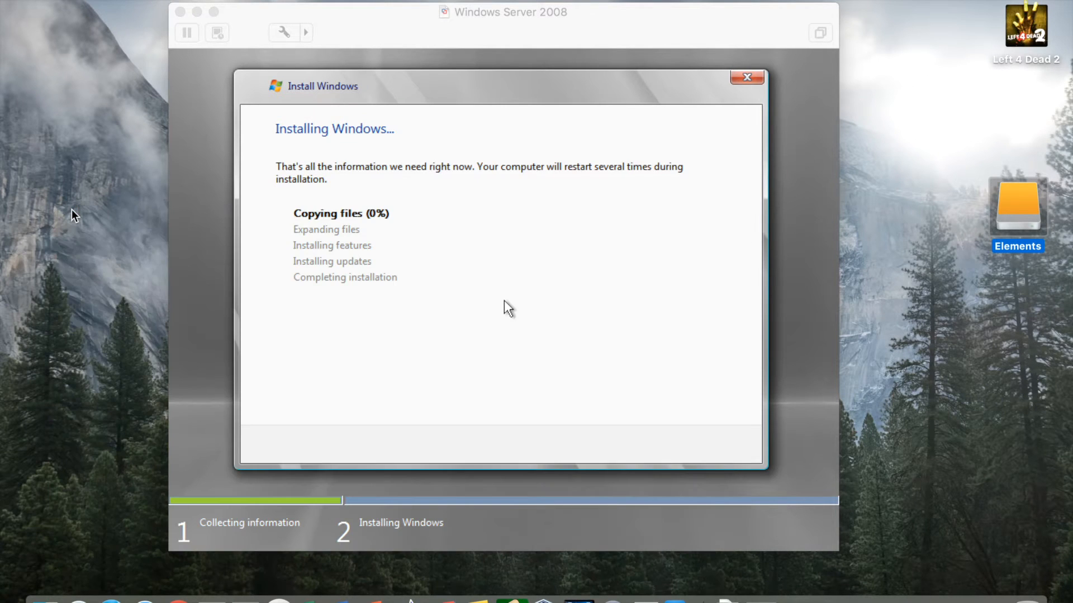
# Shift the VM window right and place a new All My Files Finder window to its left.
pyautogui.moveTo(509, 22); pyautogui.dragTo(733, 16)
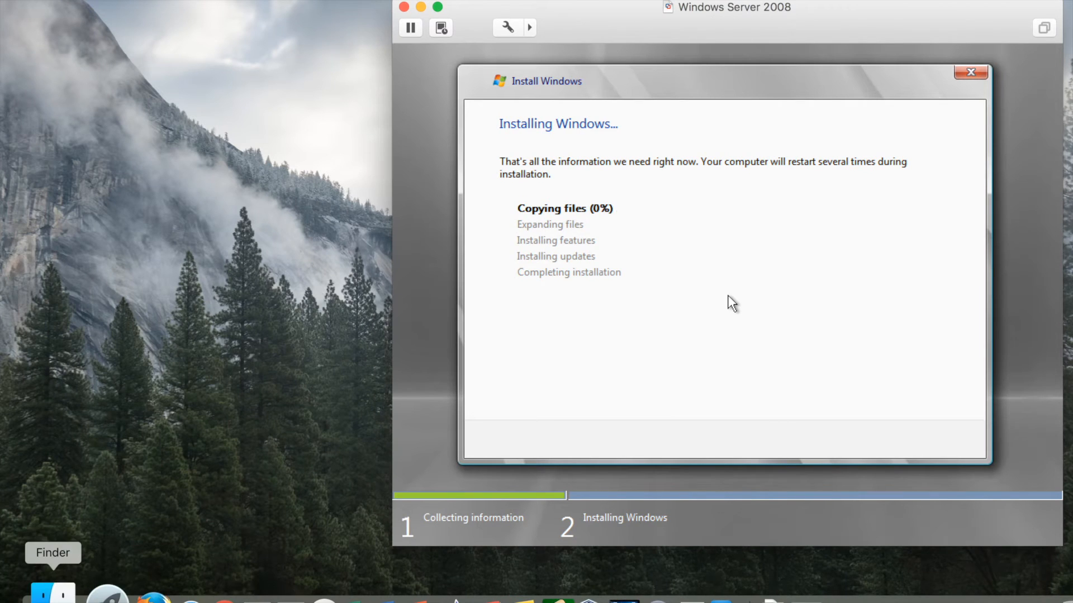
pyautogui.click(53, 593)
pyautogui.moveTo(338, 60); pyautogui.dragTo(156, 74)
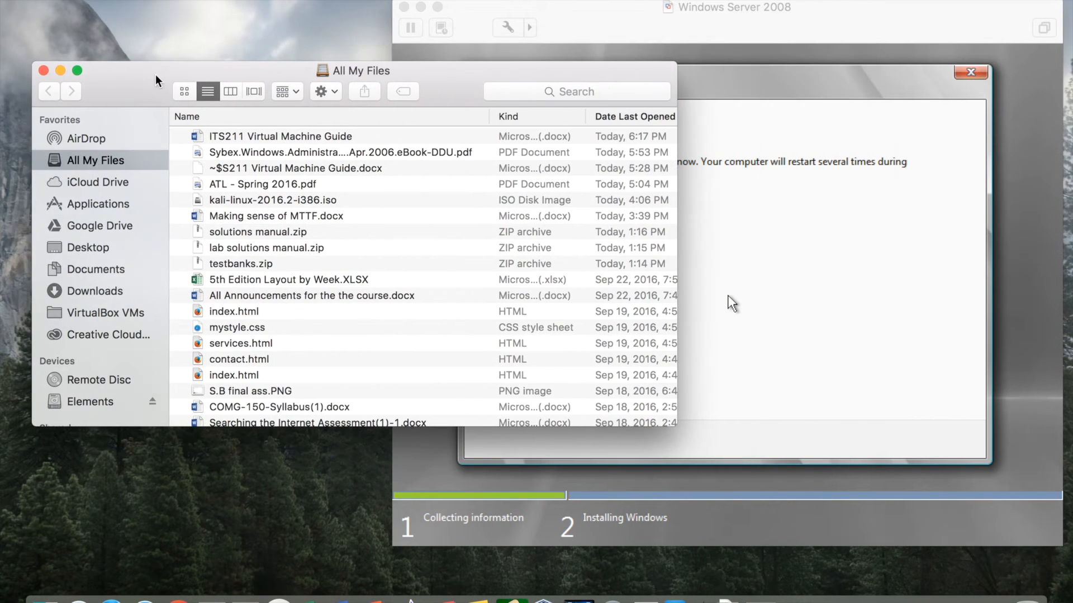
# Browse Elements > Virtual Machines > ITS341 > Server2008 R2 and look over its files.
pyautogui.click(89, 400)
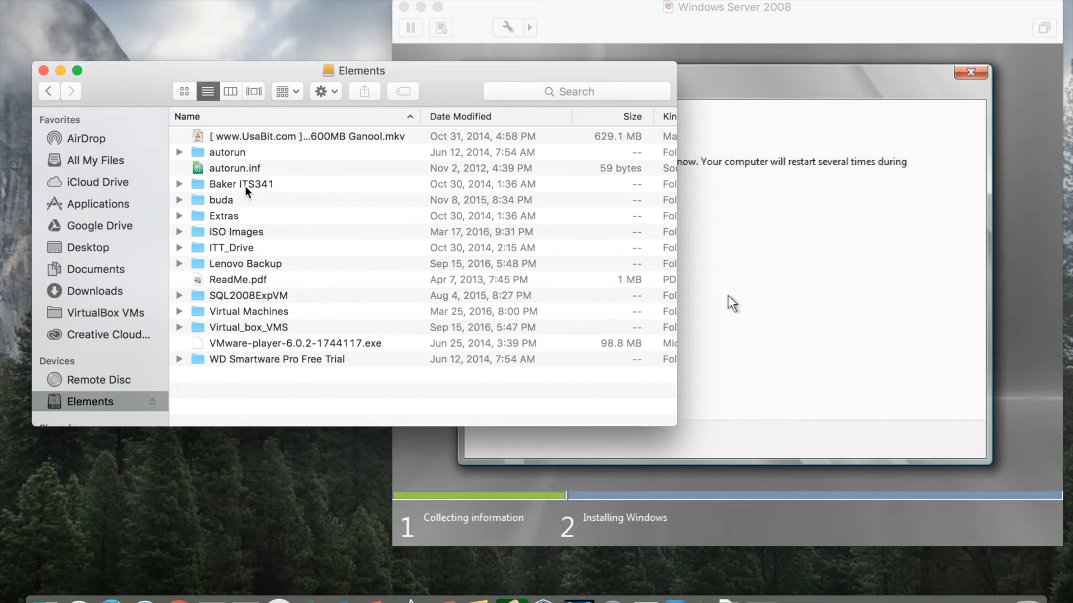
pyautogui.doubleClick(227, 311)
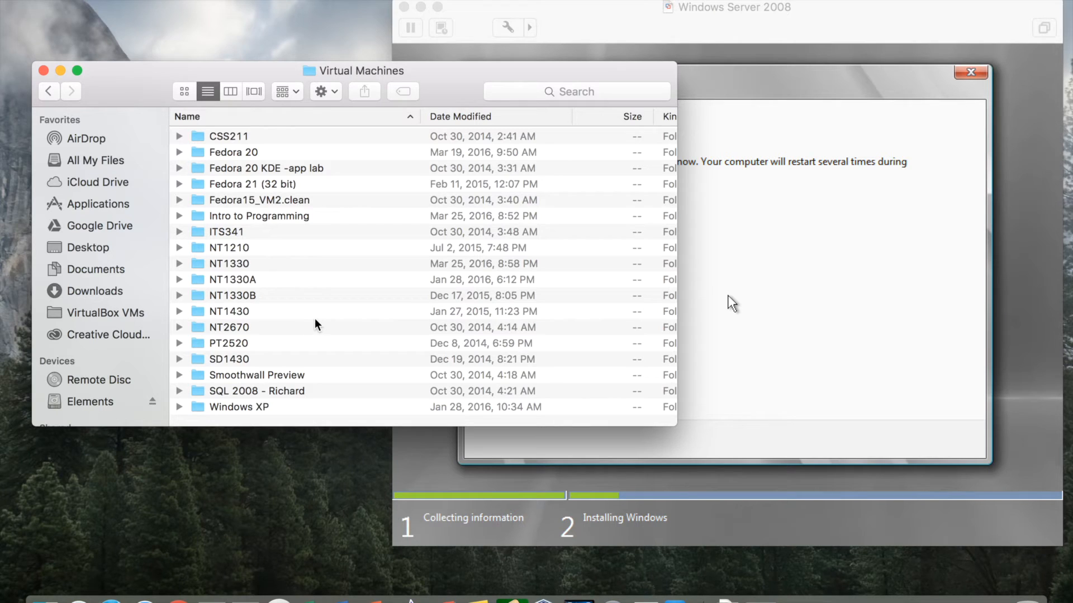
pyautogui.doubleClick(201, 232)
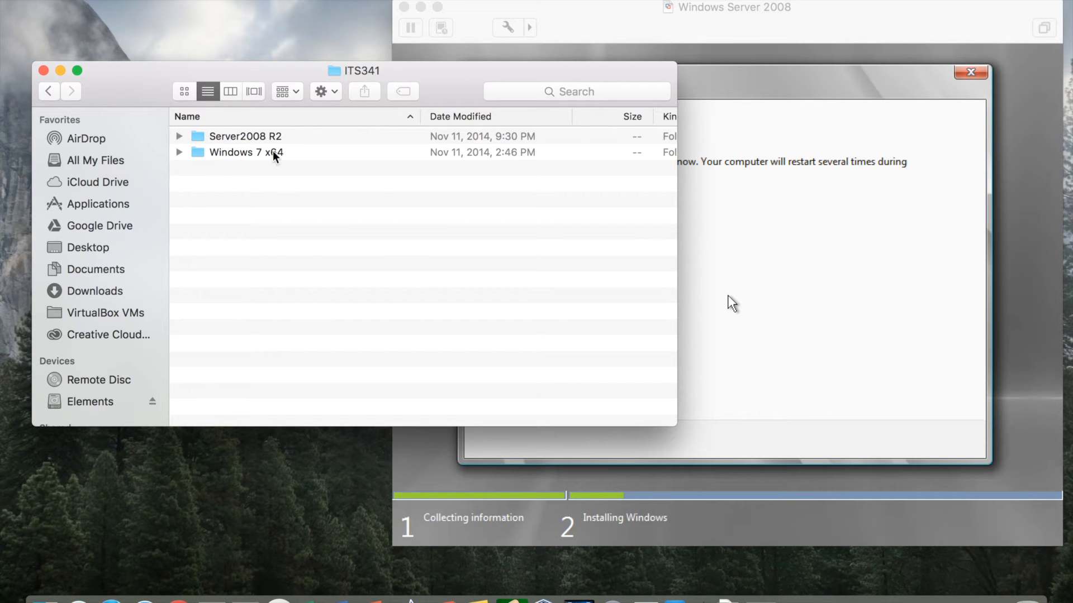
pyautogui.doubleClick(198, 136)
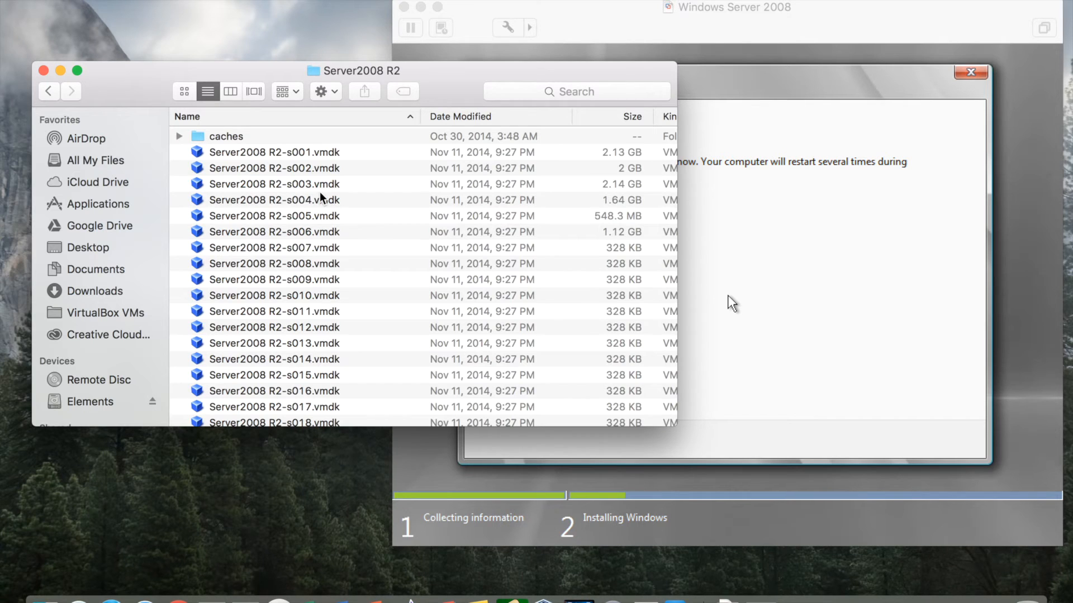
pyautogui.scroll(-5, 321, 196)
pyautogui.scroll(-5, 321, 197)
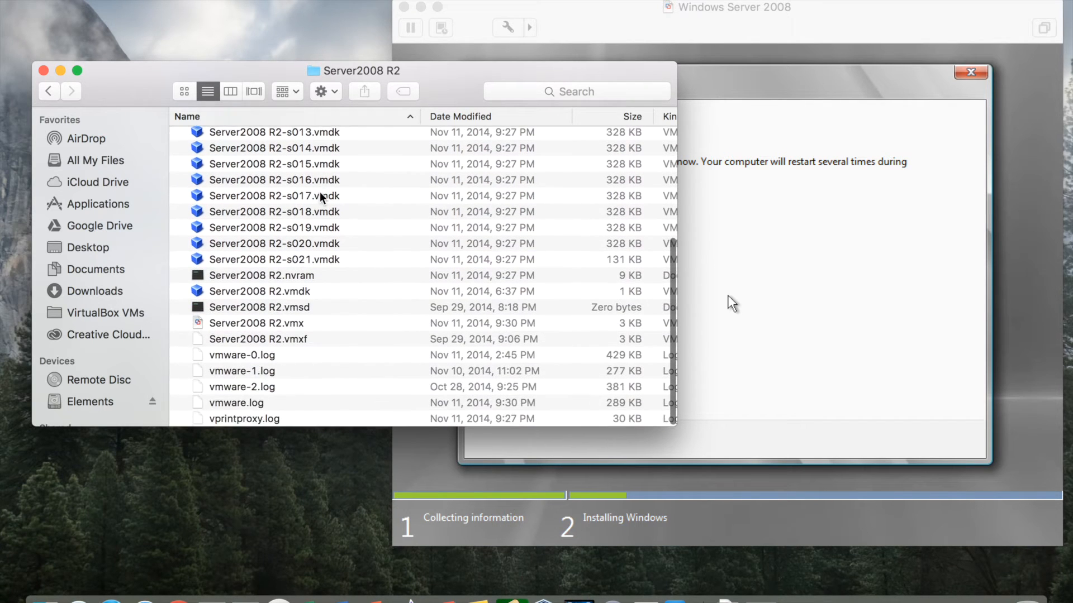
pyautogui.scroll(5, 321, 197)
pyautogui.scroll(5, 257, 201)
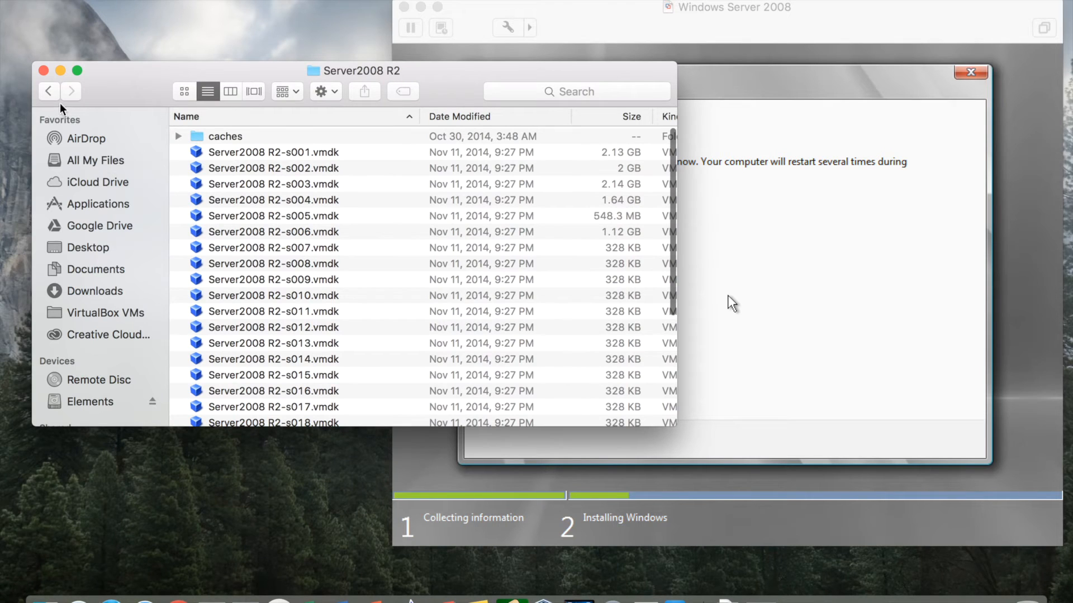
# Inspect the Windows 7 x64 folder in ITS341, then go back up to Virtual Machines.
pyautogui.click(49, 91)
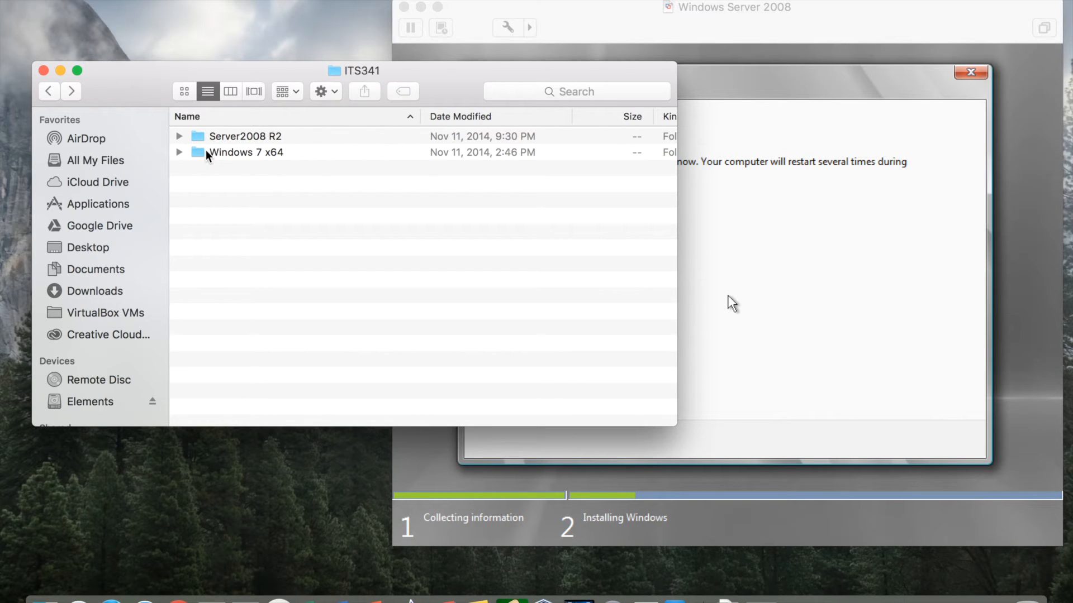
pyautogui.doubleClick(228, 158)
pyautogui.scroll(-3, 228, 160)
pyautogui.scroll(-10, 228, 160)
pyautogui.scroll(10, 228, 159)
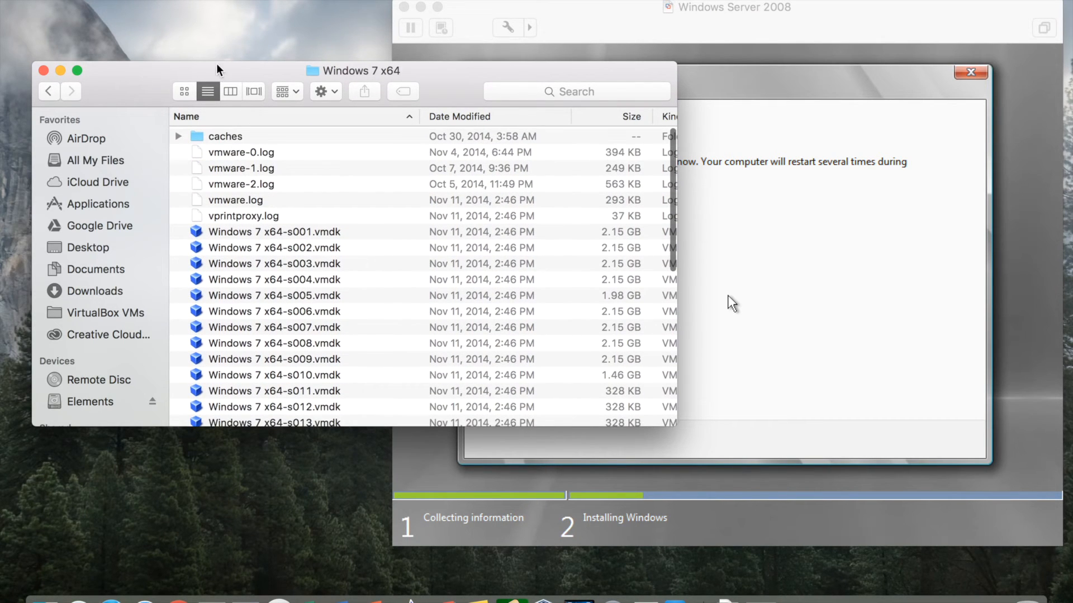
pyautogui.click(45, 91)
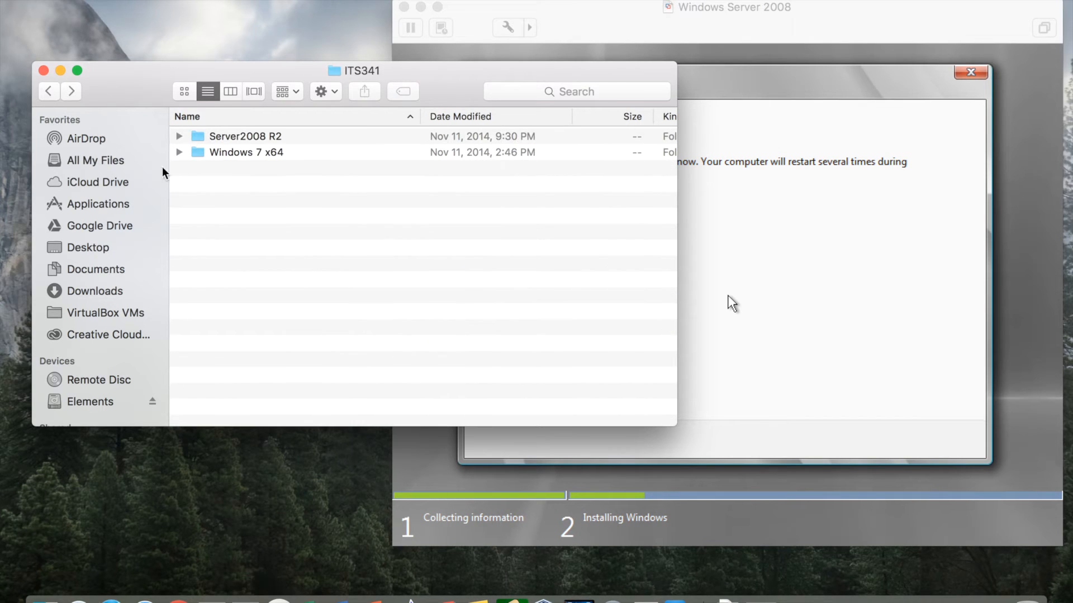
pyautogui.click(45, 92)
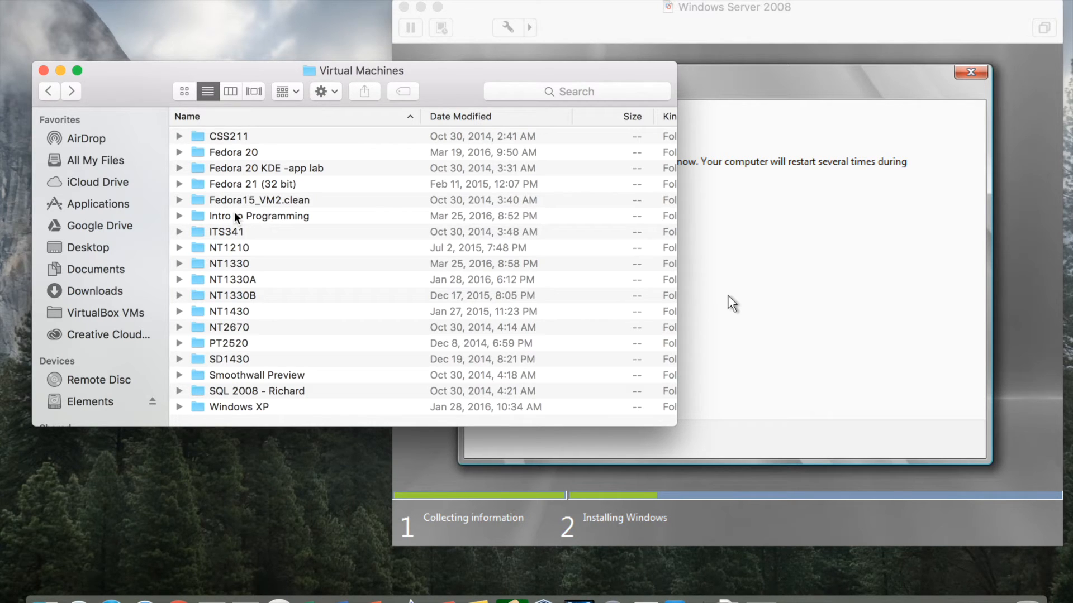
# Select Server2008 R2.vmx in ITS341 > Server2008 R2, return to Virtual Machines, and refocus the VM.
pyautogui.doubleClick(236, 228)
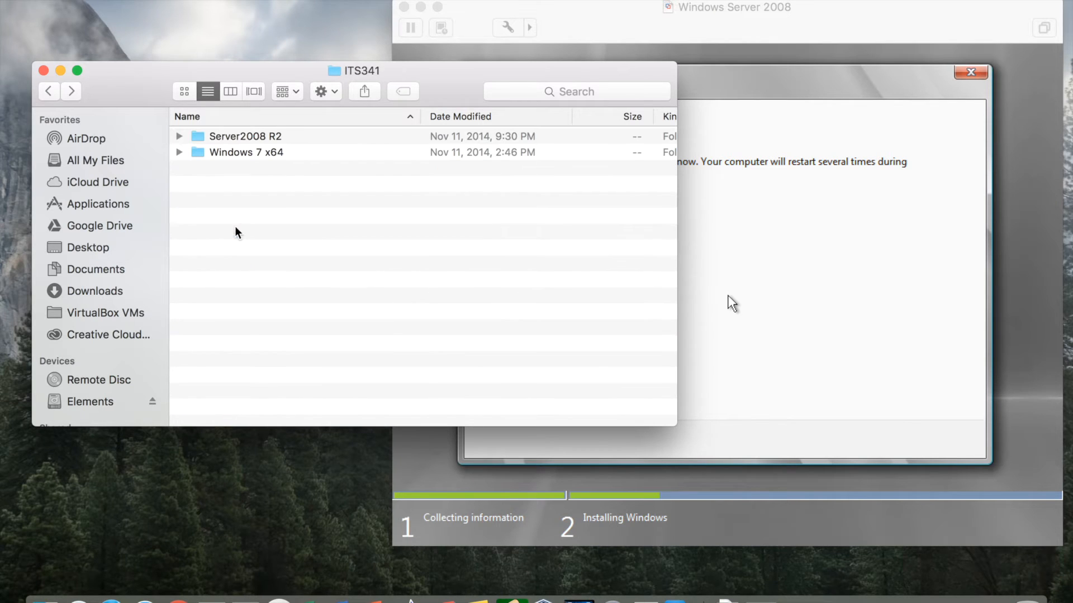
pyautogui.doubleClick(240, 138)
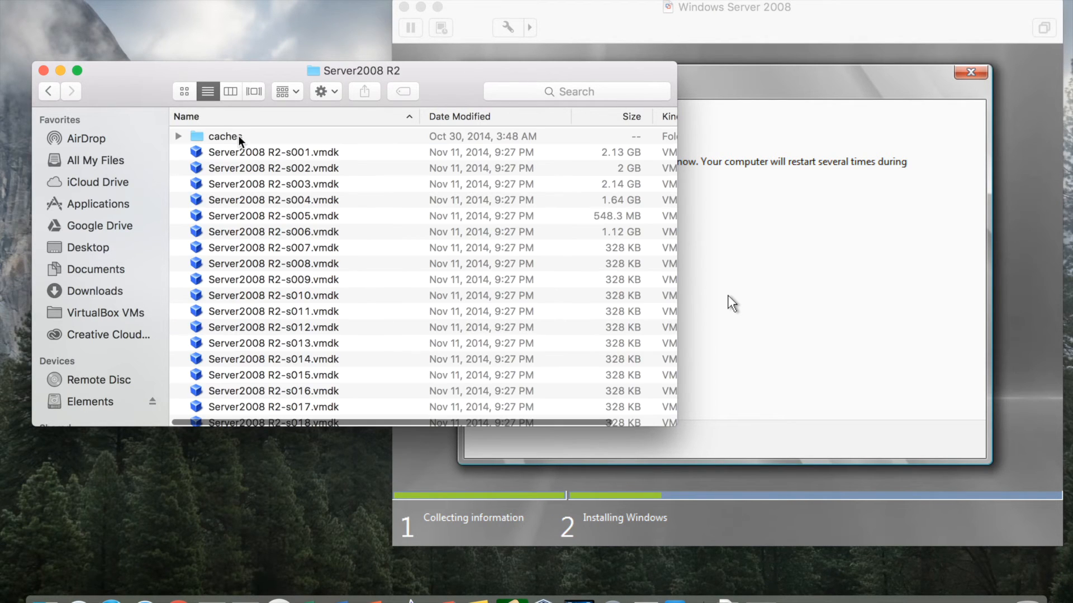
pyautogui.scroll(-8, 275, 196)
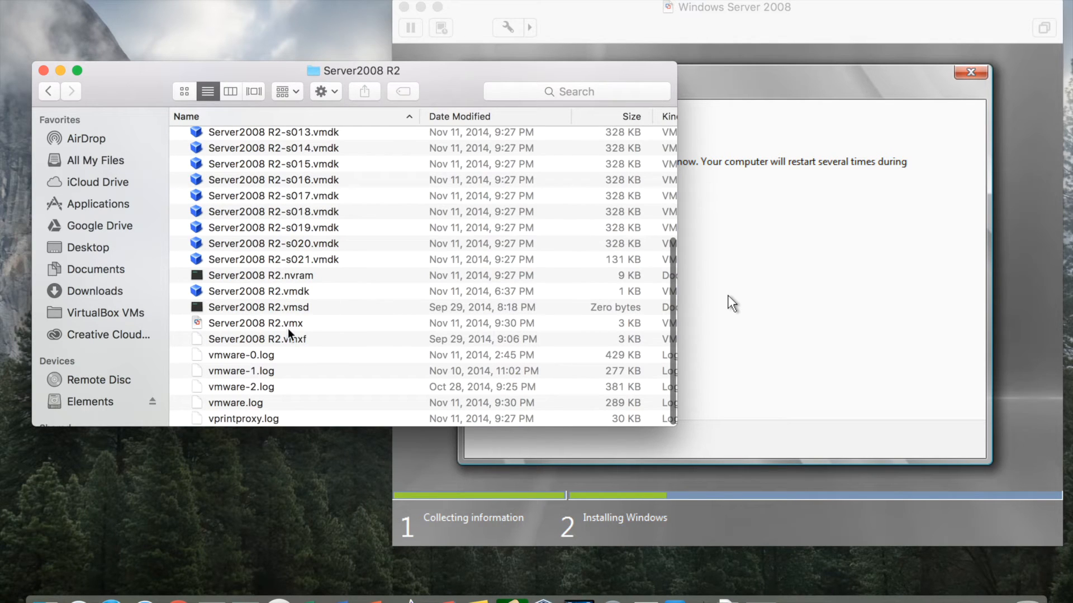
pyautogui.click(276, 327)
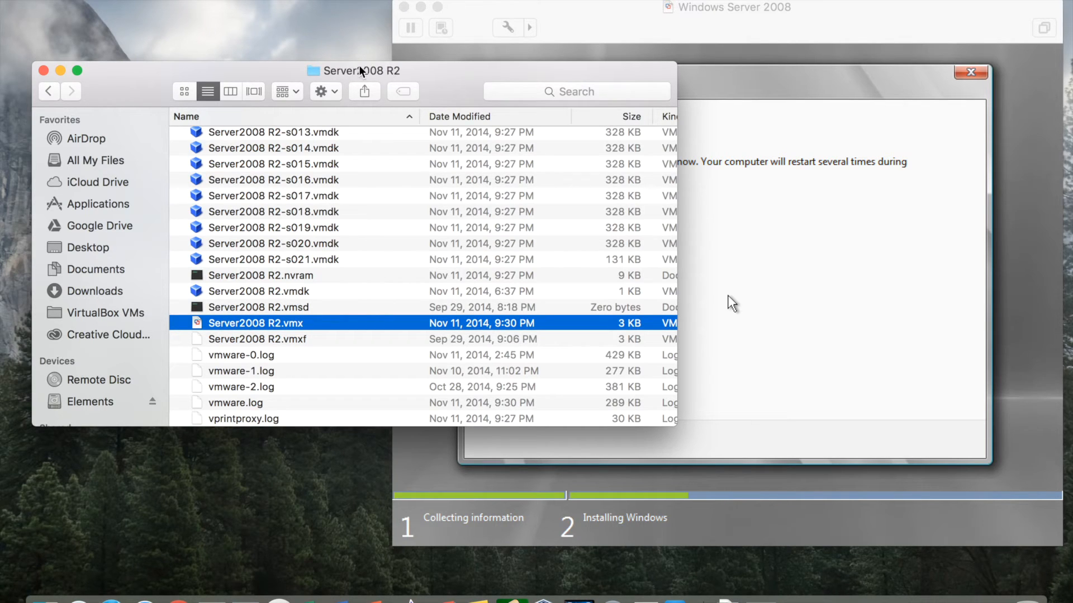
pyautogui.click(43, 90)
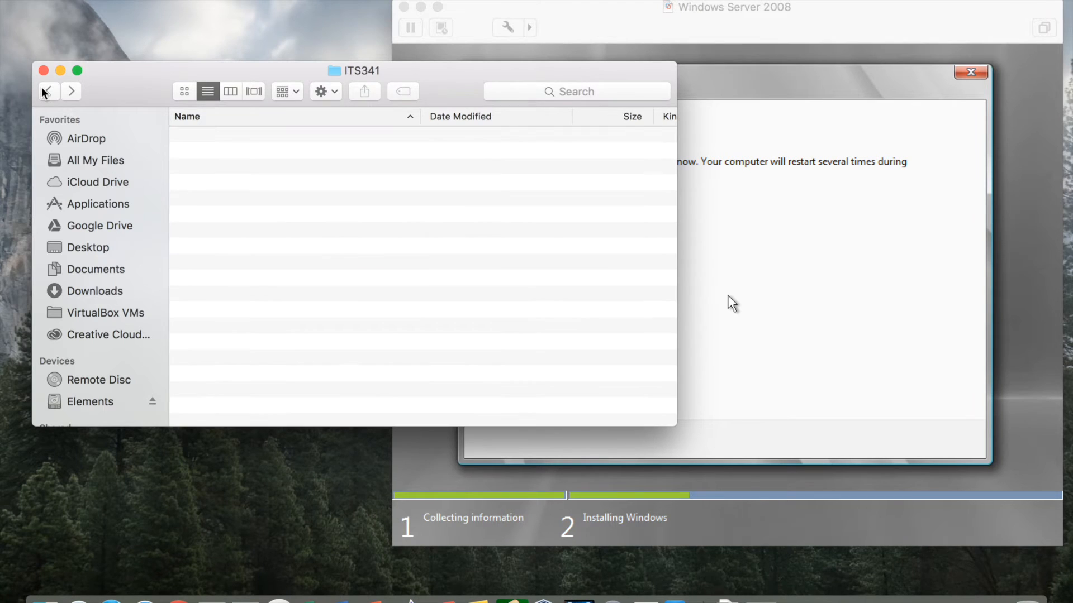
pyautogui.click(45, 92)
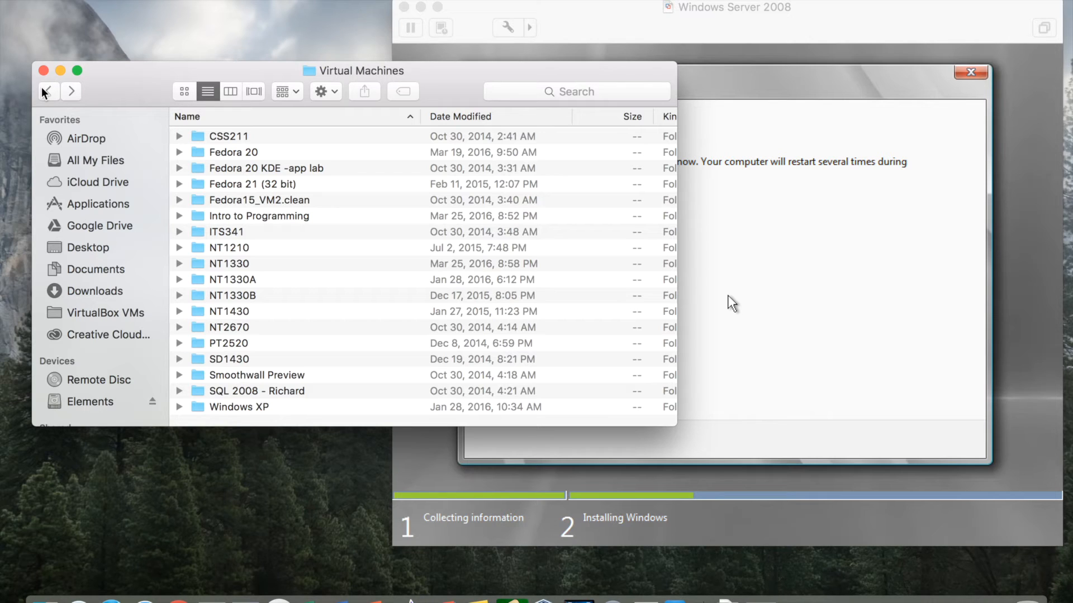
pyautogui.click(599, 27)
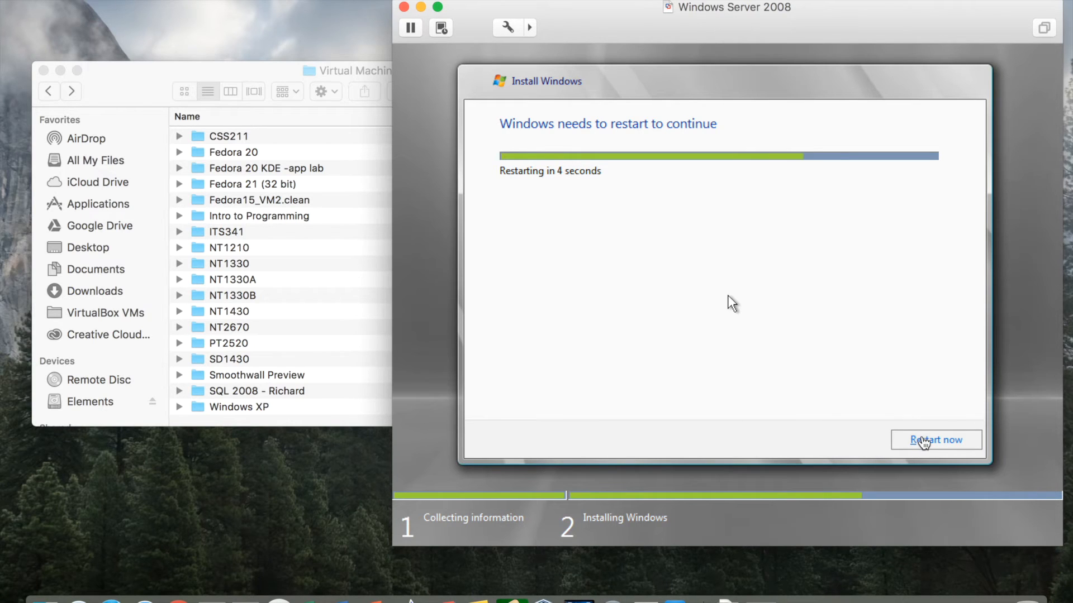
# Restart Windows now, release the mouse with Control-Command, and reposition the VM window during setup.
pyautogui.click(923, 441)
pyautogui.press('ctrl+super')
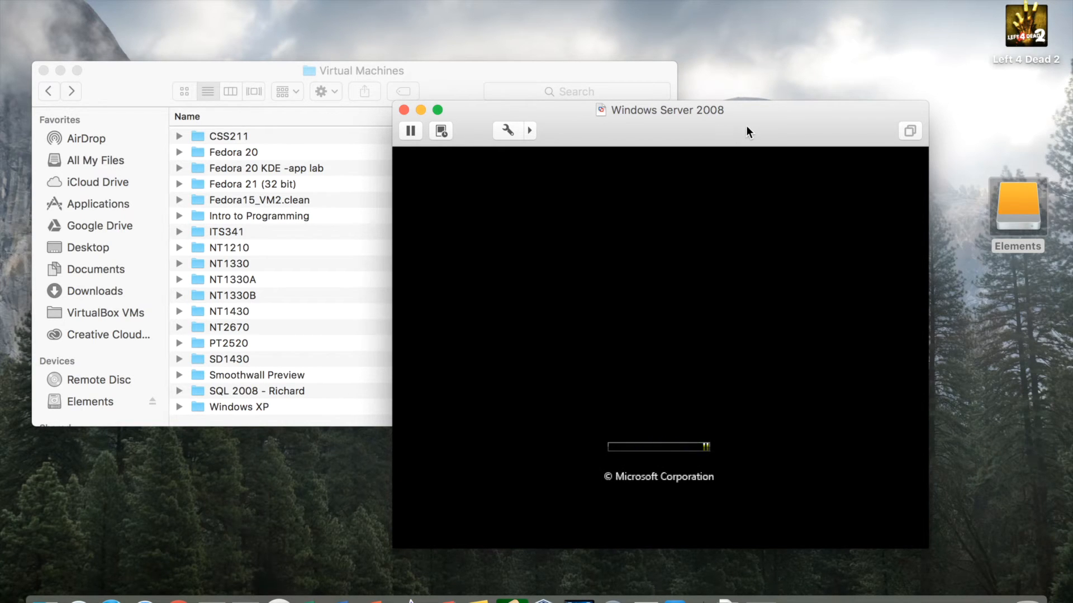
pyautogui.moveTo(747, 127); pyautogui.dragTo(771, 75)
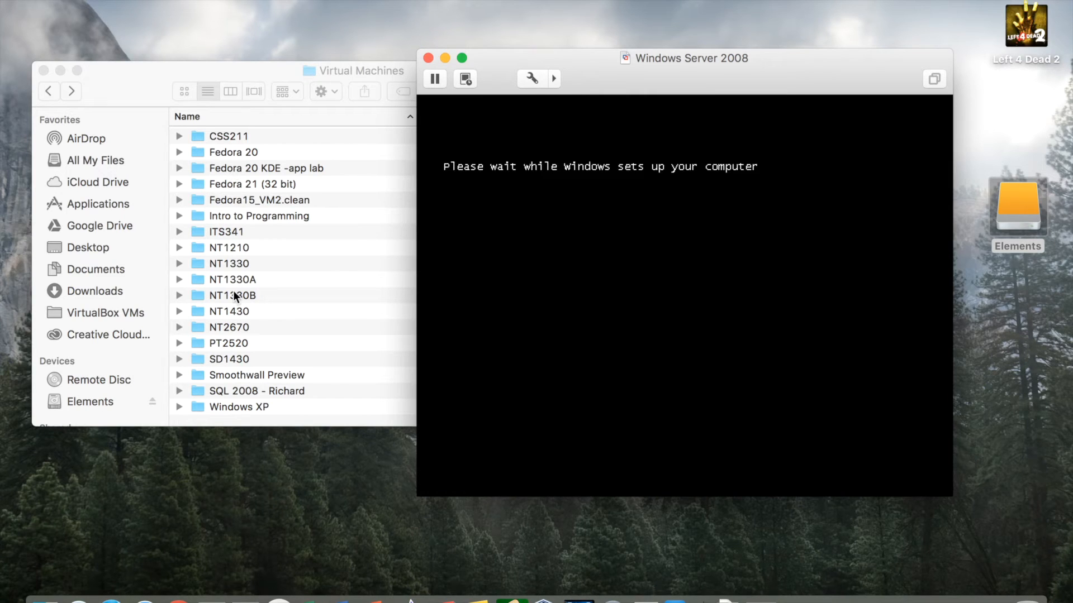
pyautogui.click(614, 293)
pyautogui.moveTo(706, 58); pyautogui.dragTo(696, 26)
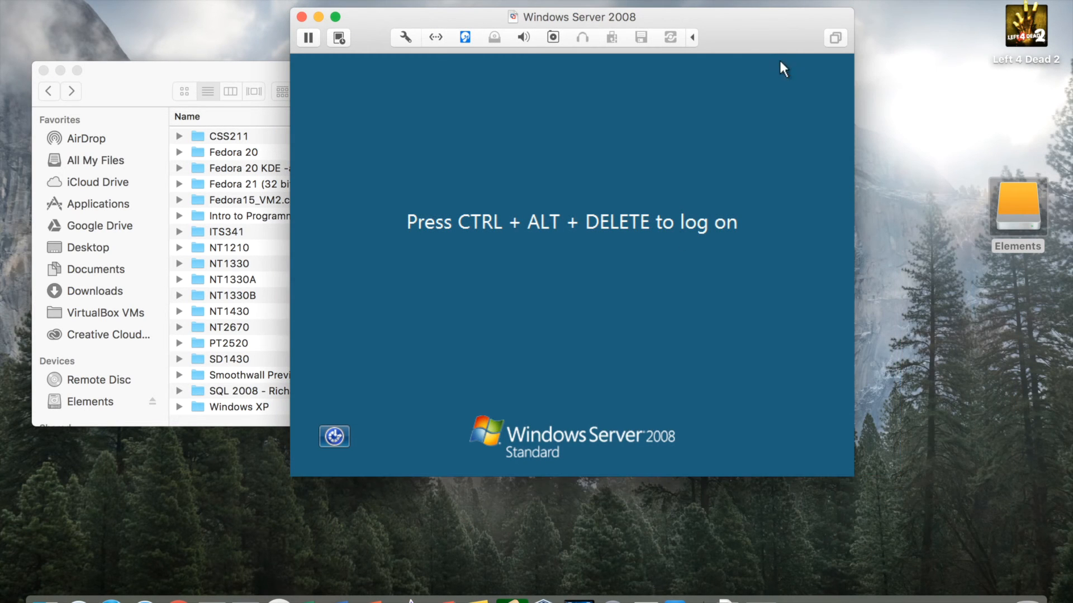
pyautogui.moveTo(747, 24); pyautogui.dragTo(758, 25)
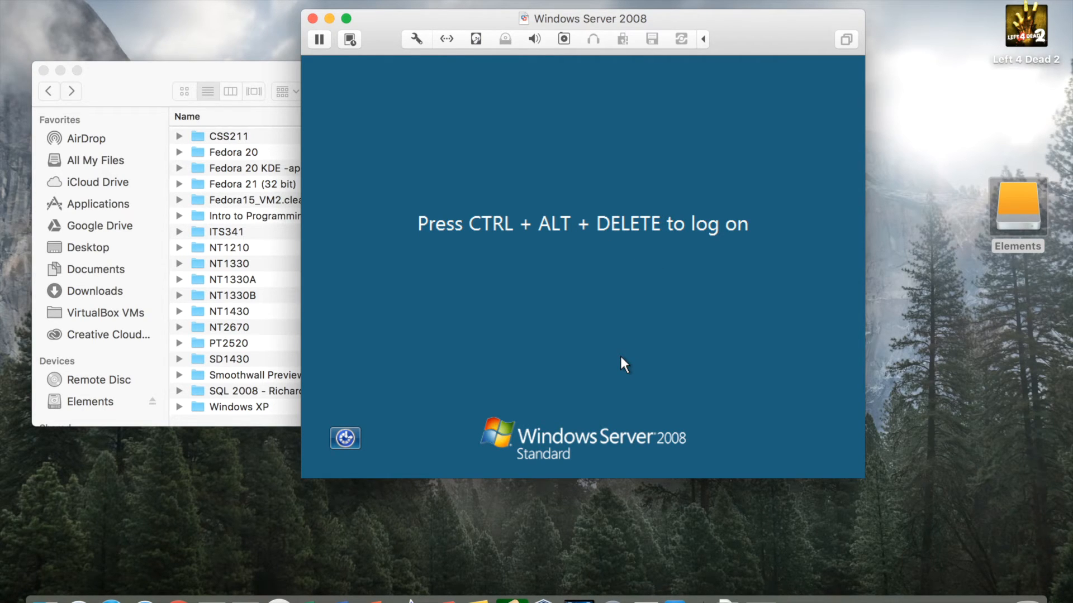
# Log on as Administrator, entering and confirming a new account password when prompted.
pyautogui.hotkey('ctrl', 'alt', 'Delete')
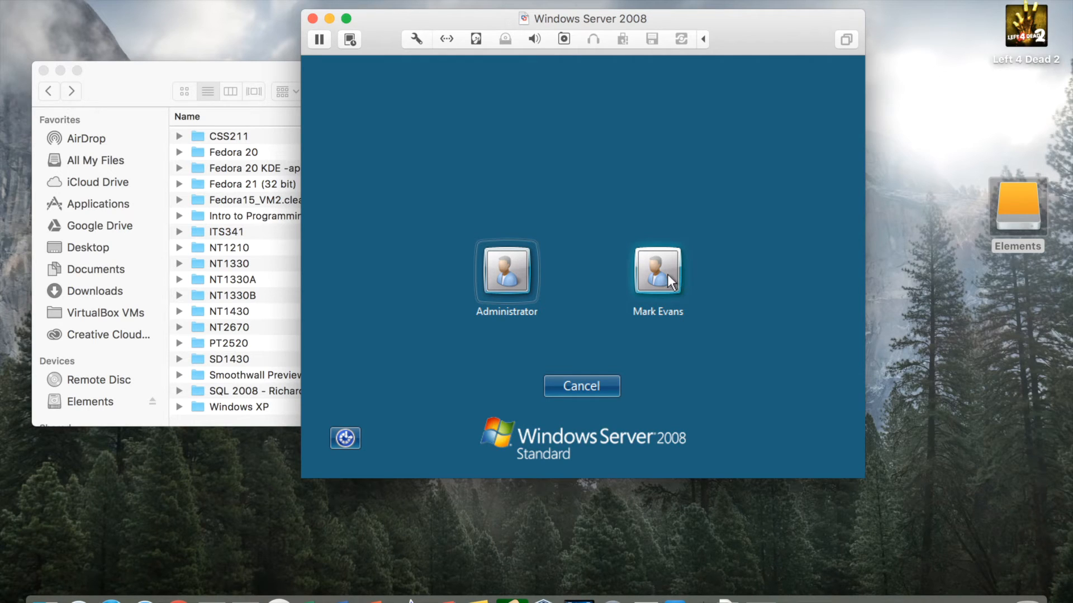
pyautogui.click(524, 274)
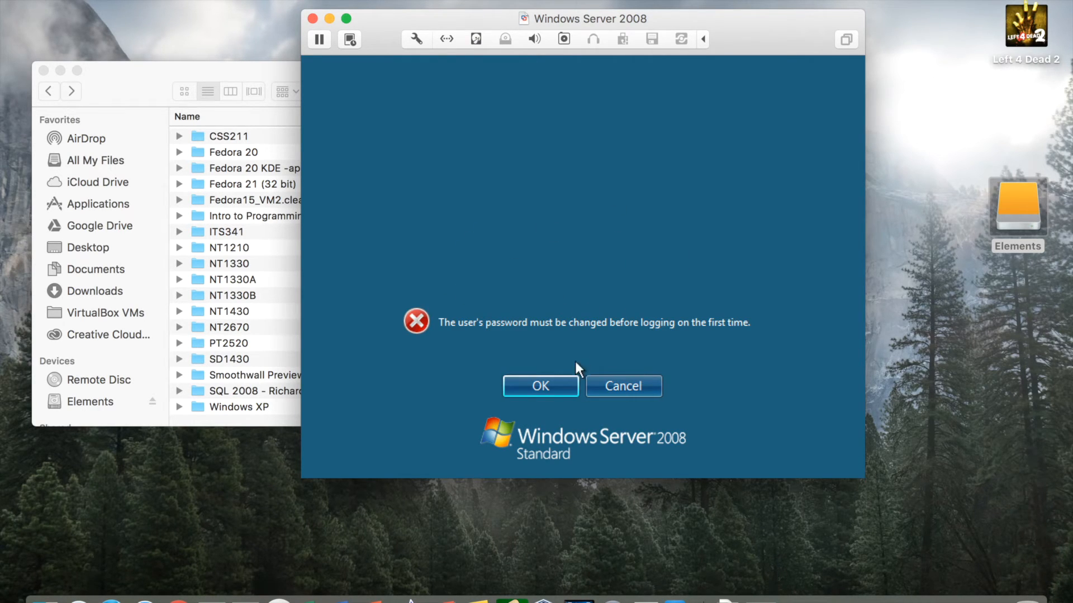
pyautogui.click(534, 386)
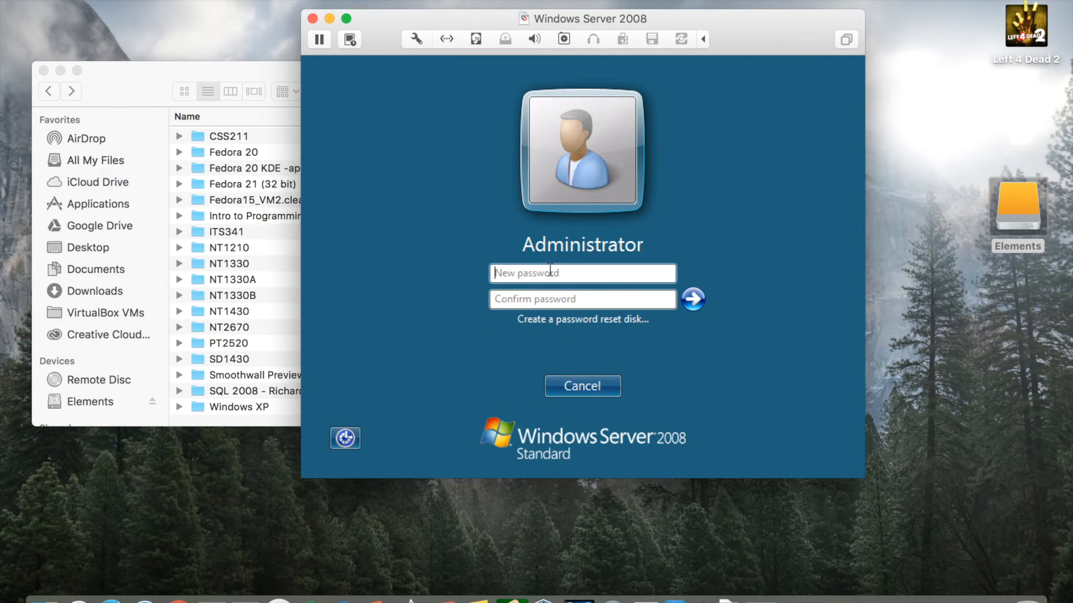
pyautogui.write('P@ssw0rd')
pyautogui.press('Tab')
pyautogui.write('P@ss')
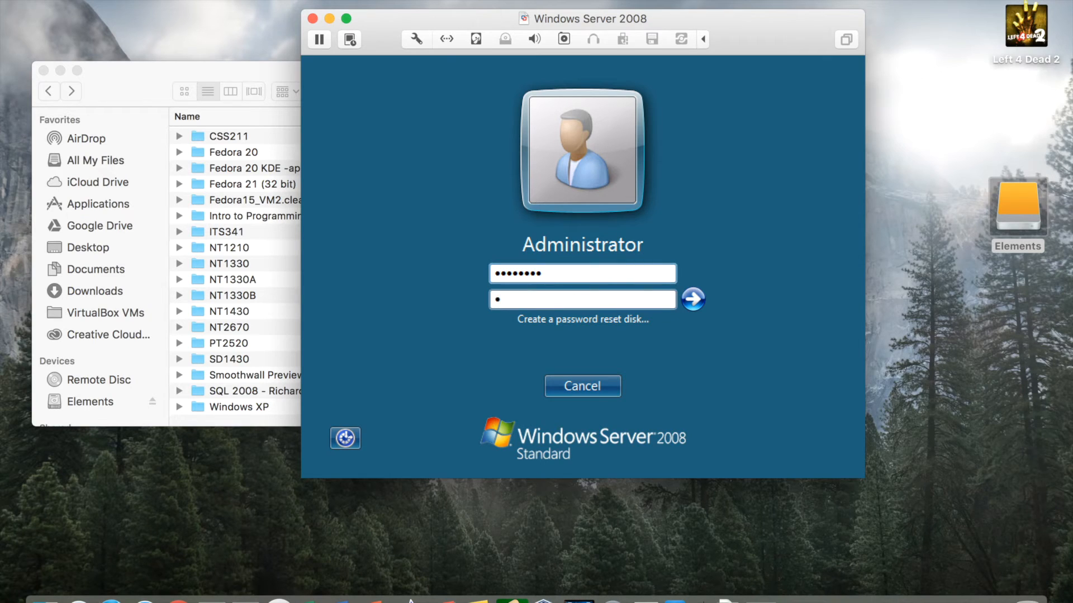
pyautogui.write('w0rd')
pyautogui.click(693, 300)
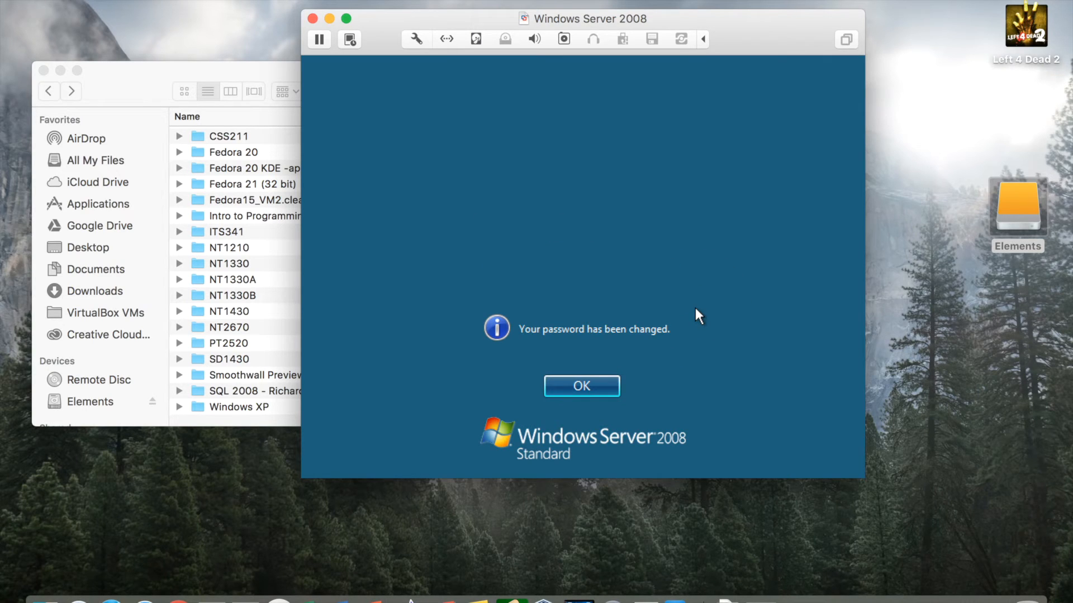
pyautogui.click(593, 393)
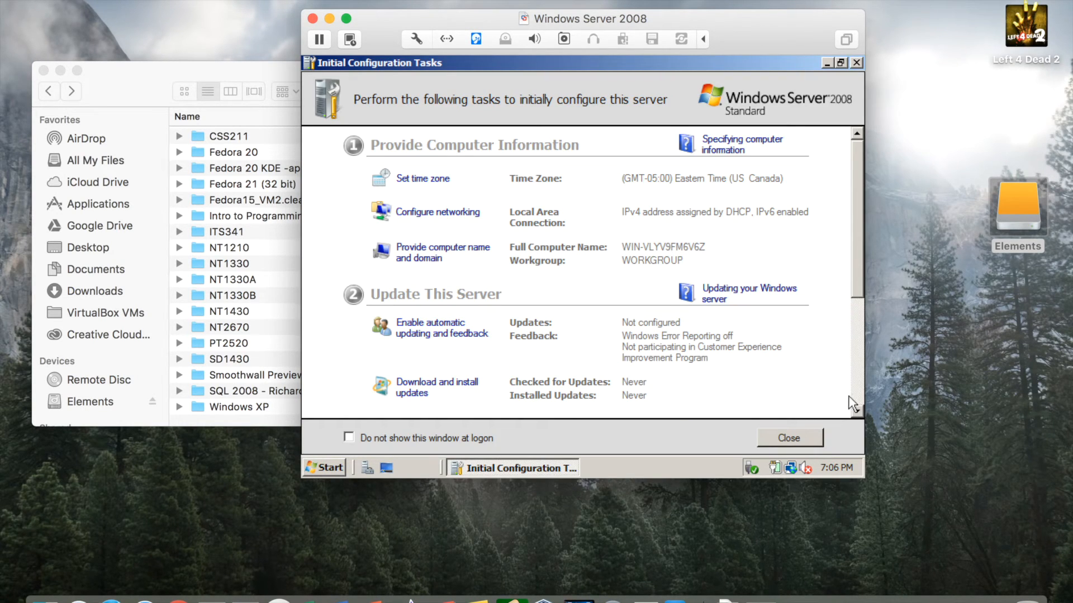
# Bring all virtual machine windows to the front with Window > Bring All to Front.
pyautogui.moveTo(603, 20); pyautogui.dragTo(528, 7)
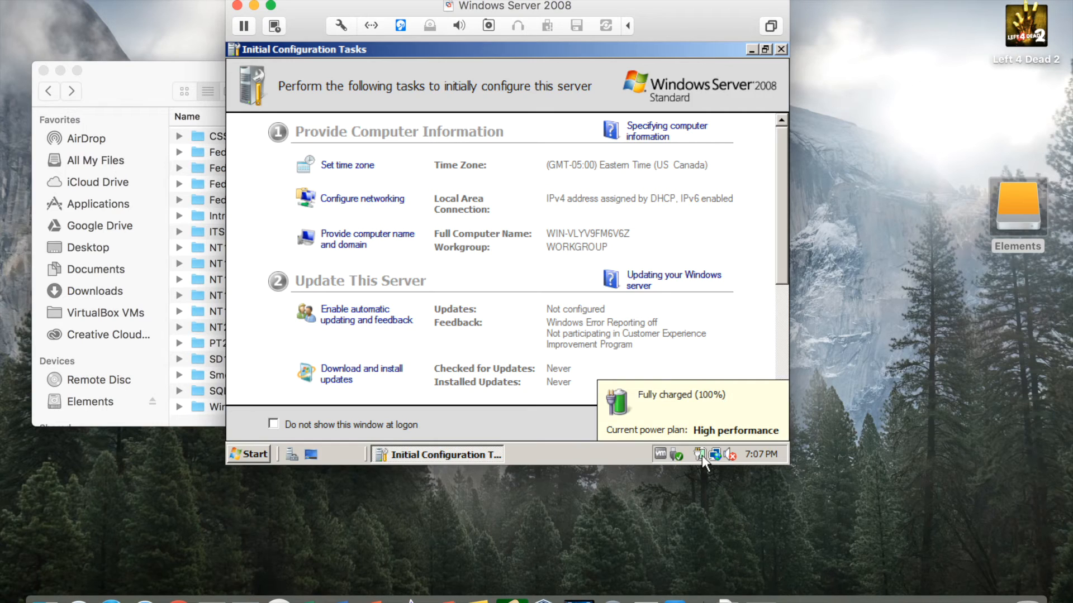
pyautogui.moveTo(713, 454)
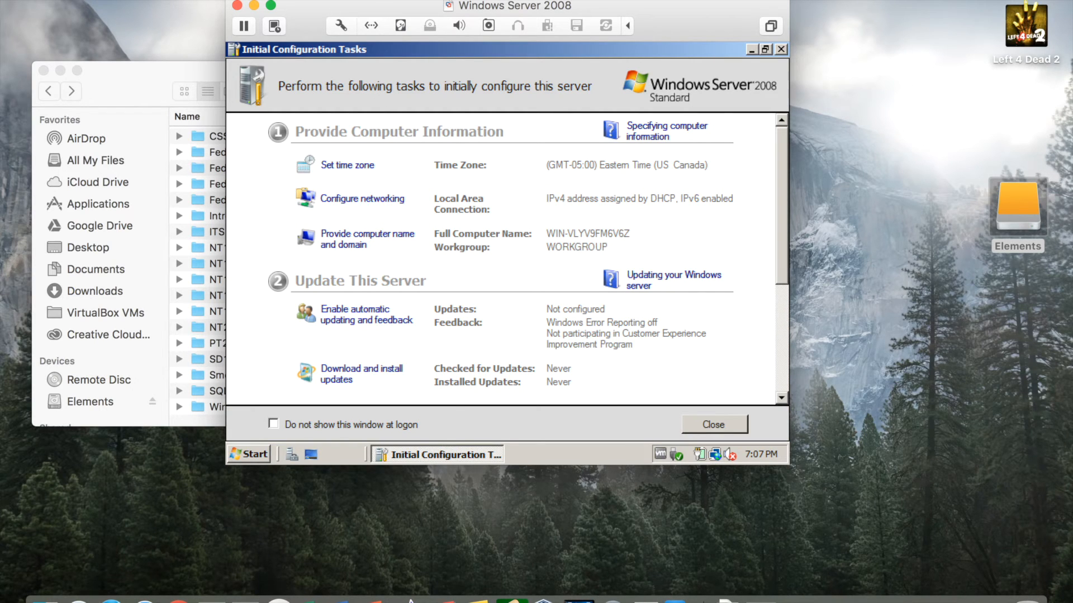
pyautogui.click(297, 1)
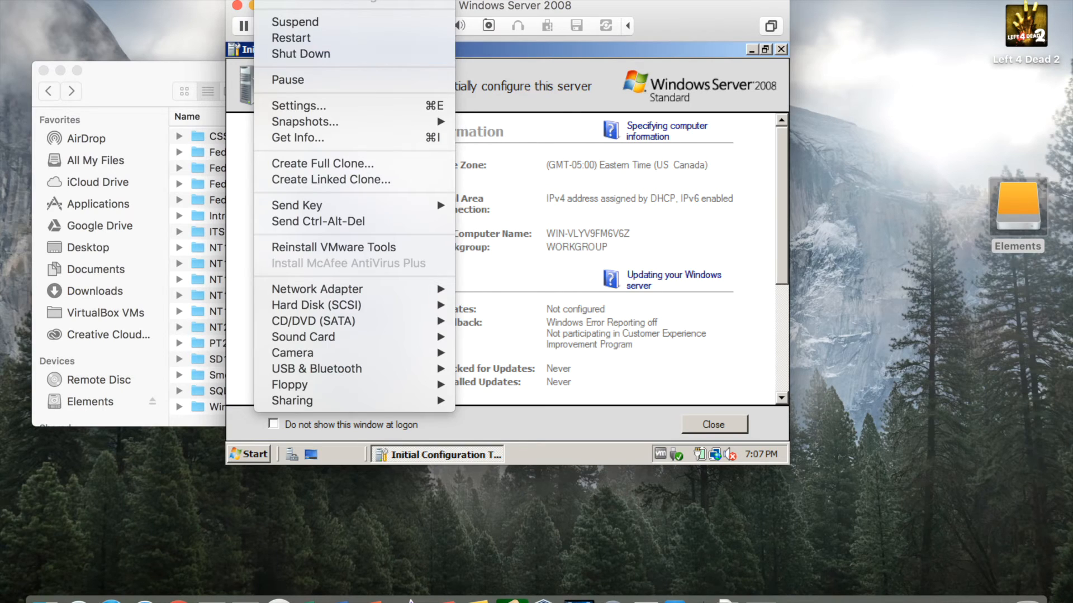
pyautogui.moveTo(372, 1)
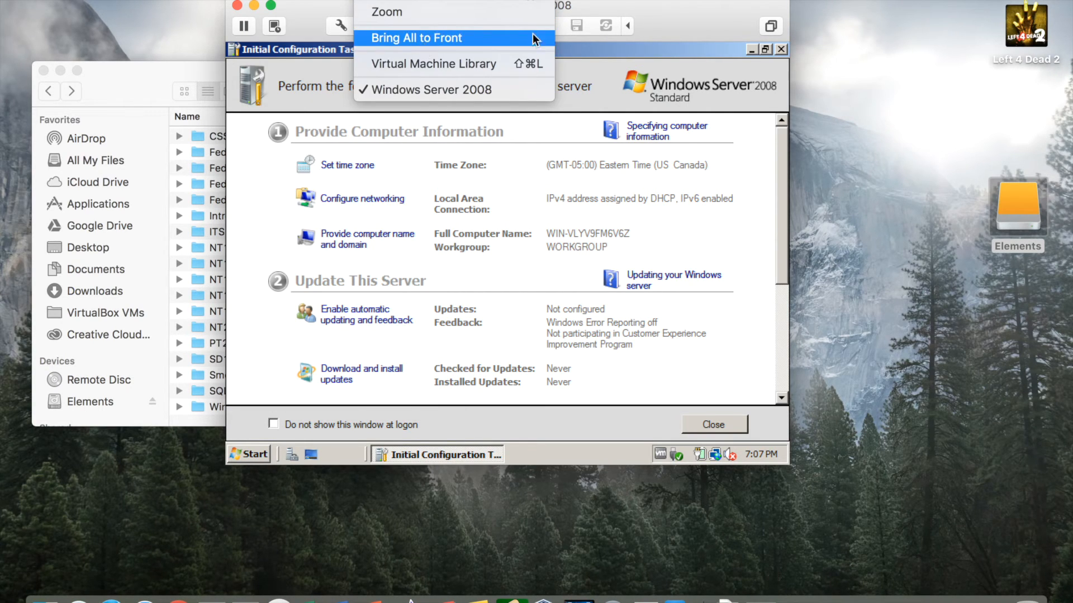
pyautogui.click(694, 19)
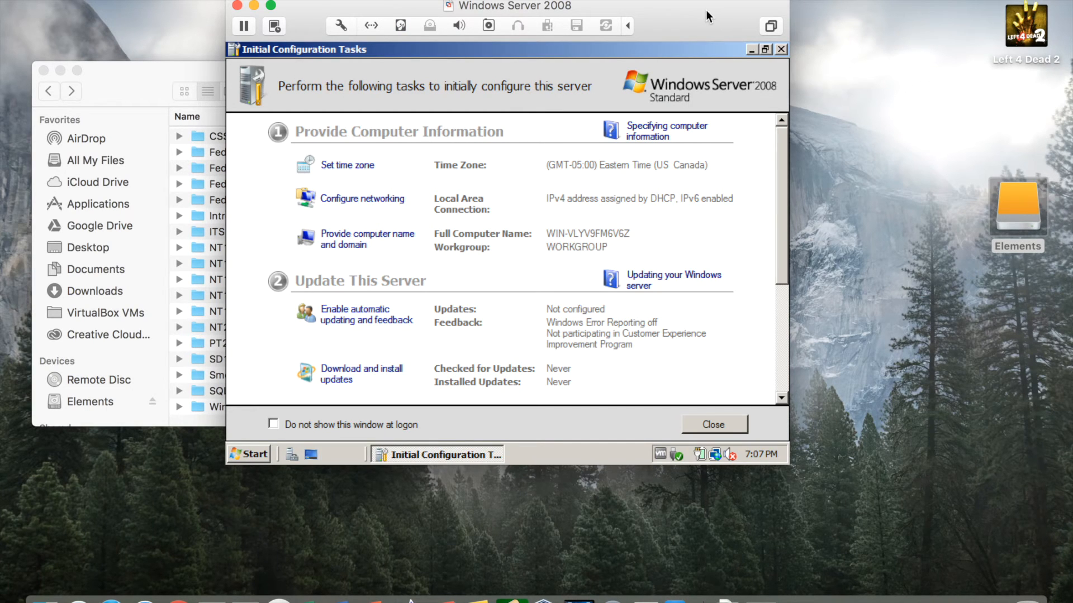
# Move the VM window lower and drag its edges to enlarge it wider and taller.
pyautogui.moveTo(705, 11); pyautogui.dragTo(707, 58)
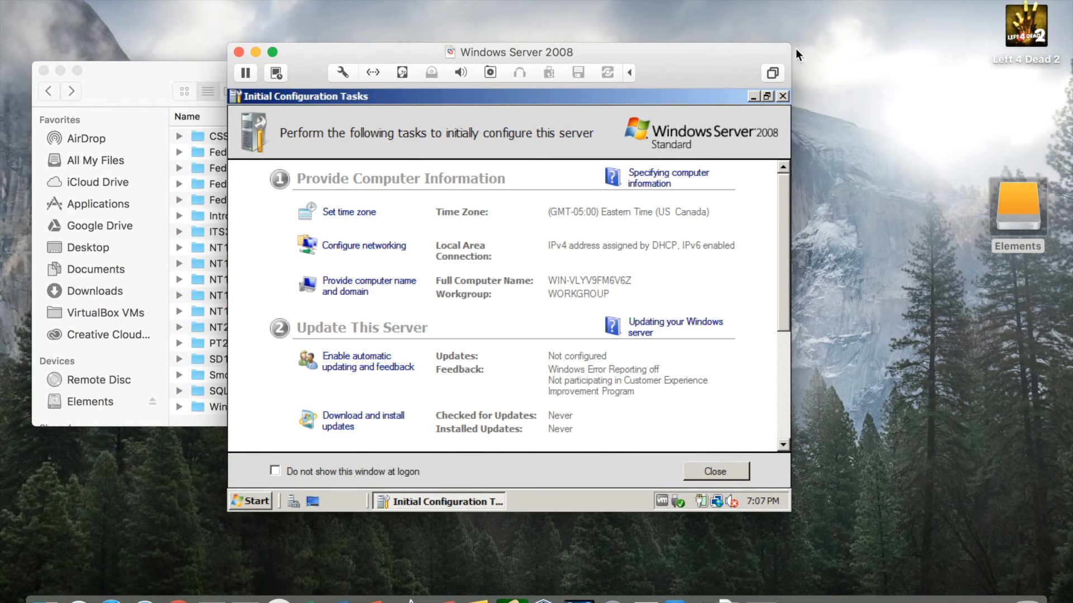
pyautogui.moveTo(790, 44); pyautogui.dragTo(947, 14)
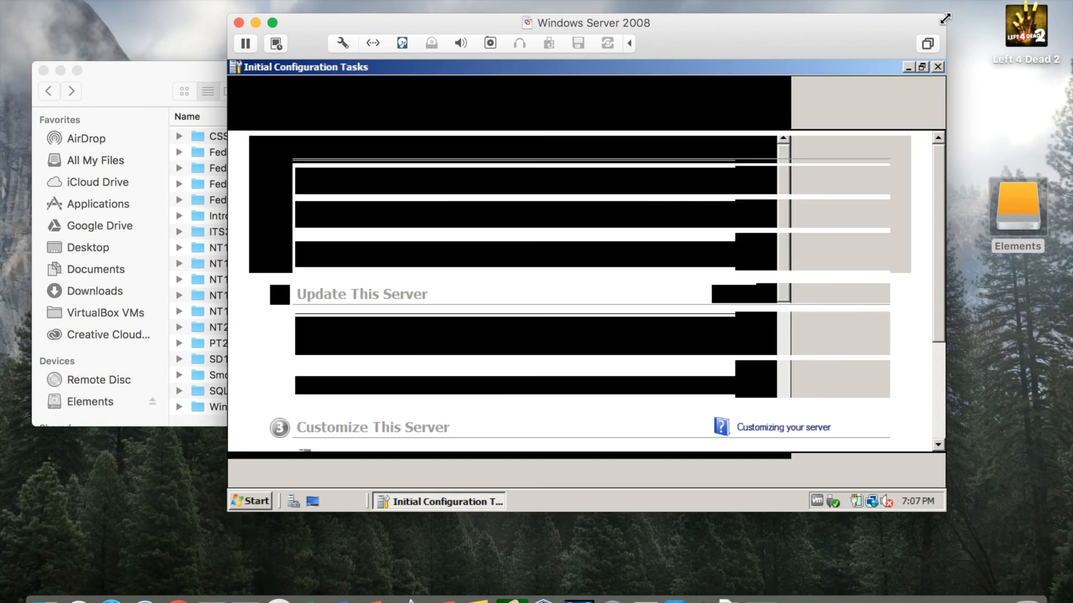
pyautogui.moveTo(225, 15); pyautogui.dragTo(127, 10)
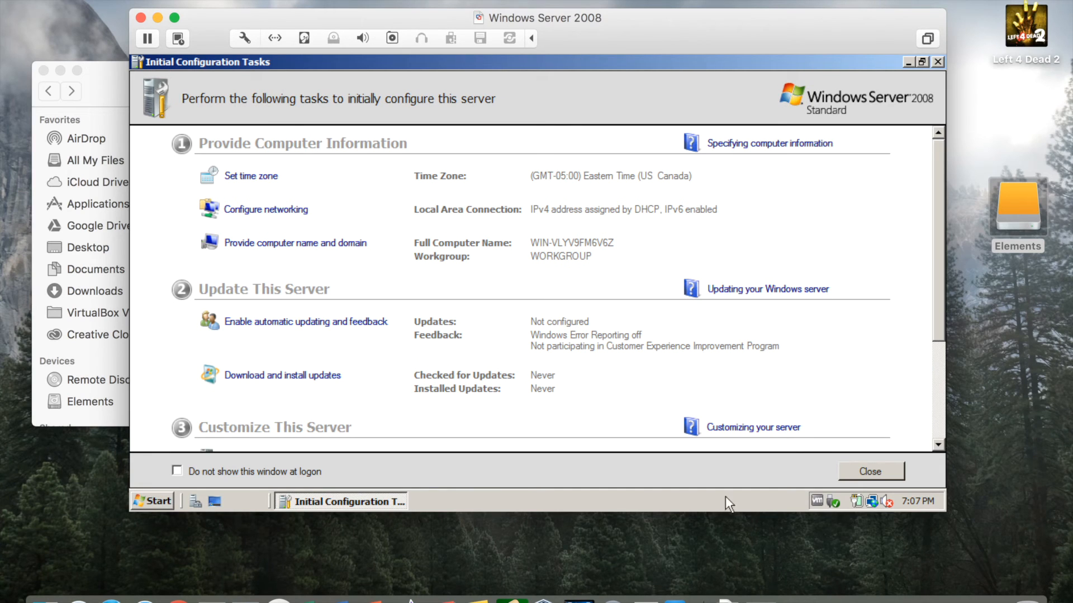
pyautogui.moveTo(946, 516); pyautogui.dragTo(917, 553)
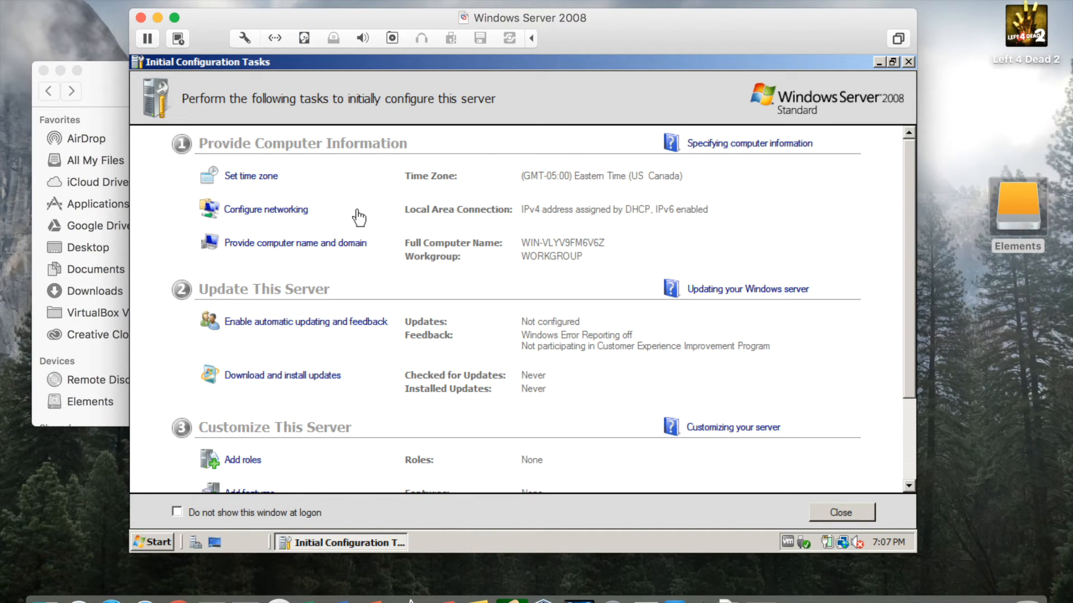
# Open a Command Prompt via cmd and run ipconfig to show the current IP settings.
pyautogui.click(152, 543)
pyautogui.write('cmd')
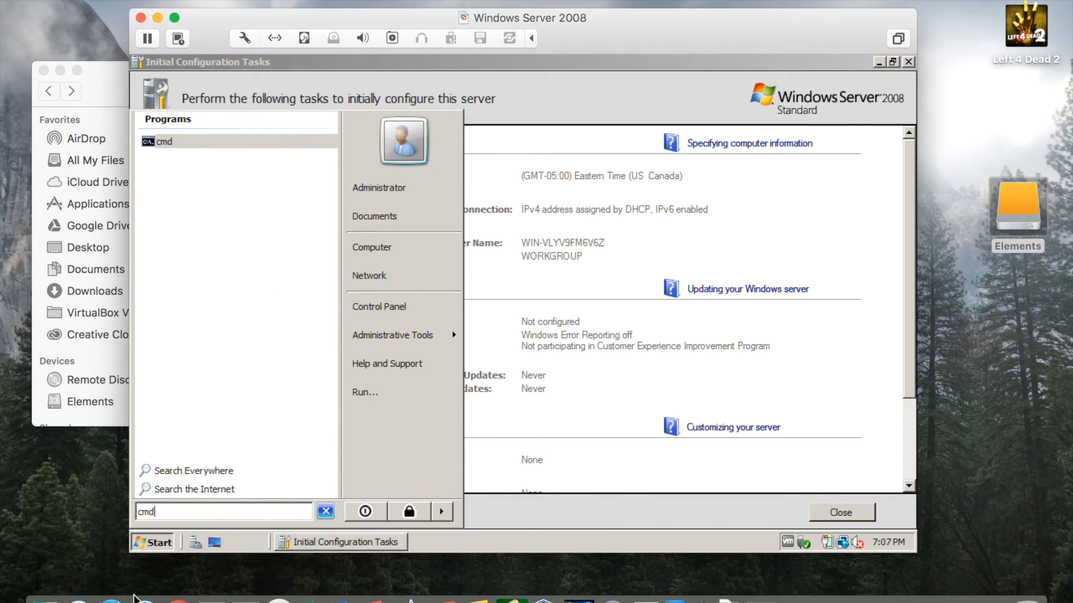
pyautogui.press('Return')
pyautogui.write('ipconfig')
pyautogui.press('Return')
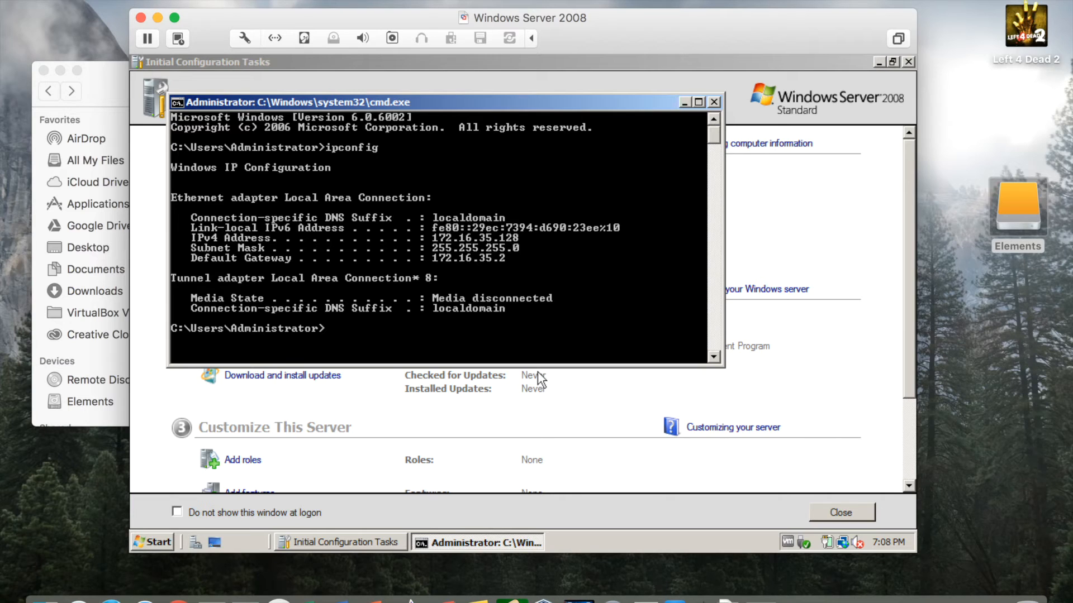
# Move the console to the lower right and bring Initial Configuration Tasks back to front.
pyautogui.moveTo(550, 102); pyautogui.dragTo(614, 178)
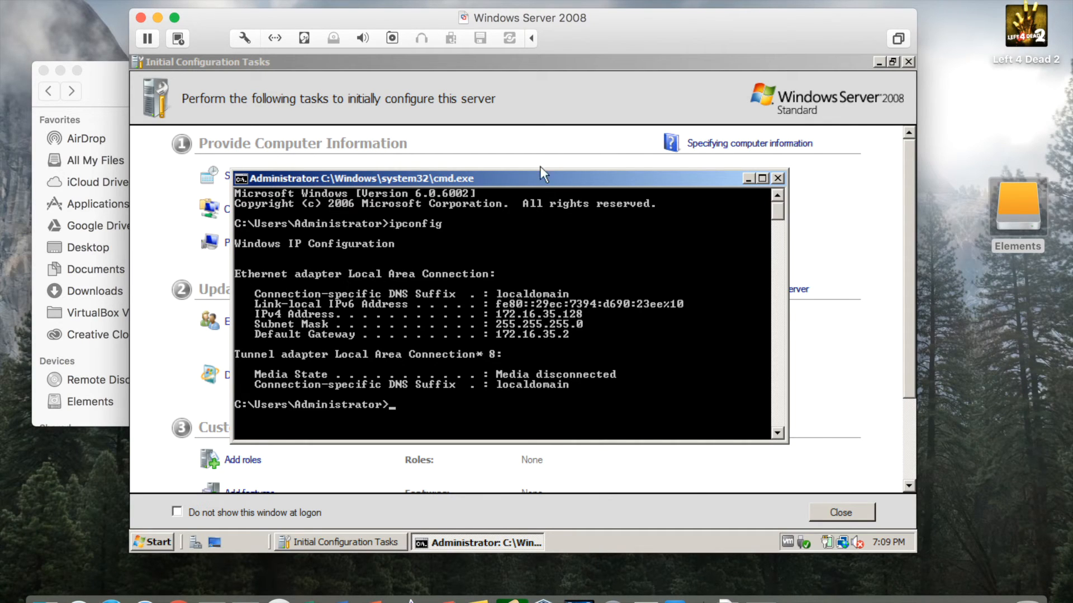
pyautogui.moveTo(539, 173); pyautogui.dragTo(572, 195)
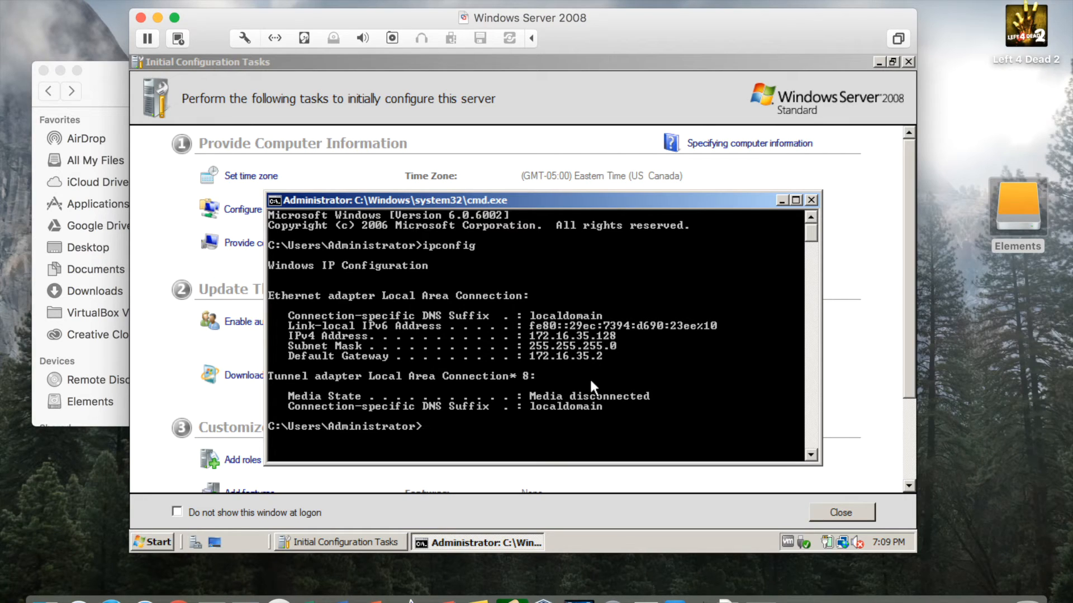
pyautogui.moveTo(658, 204); pyautogui.dragTo(739, 283)
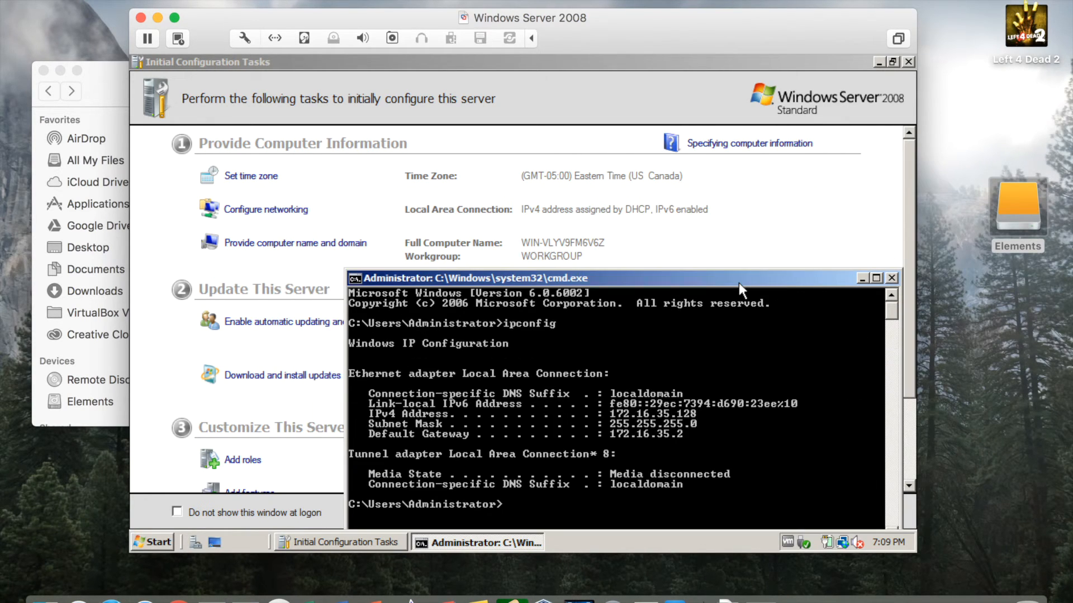
pyautogui.click(454, 186)
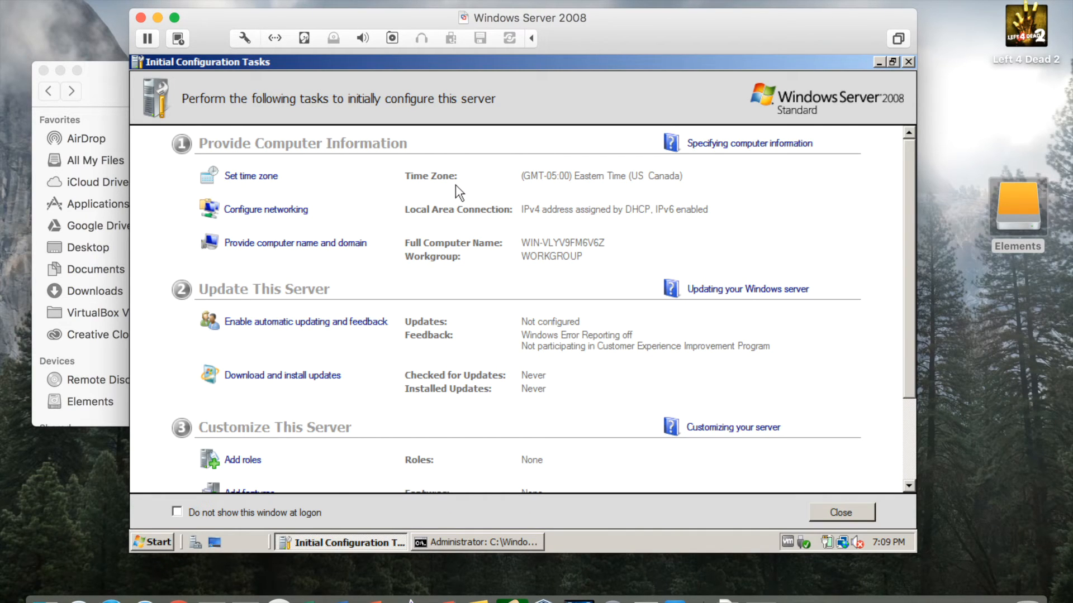
# Open Local Area Connection's TCP/IPv4 Properties and choose Use the following IP address.
pyautogui.click(285, 209)
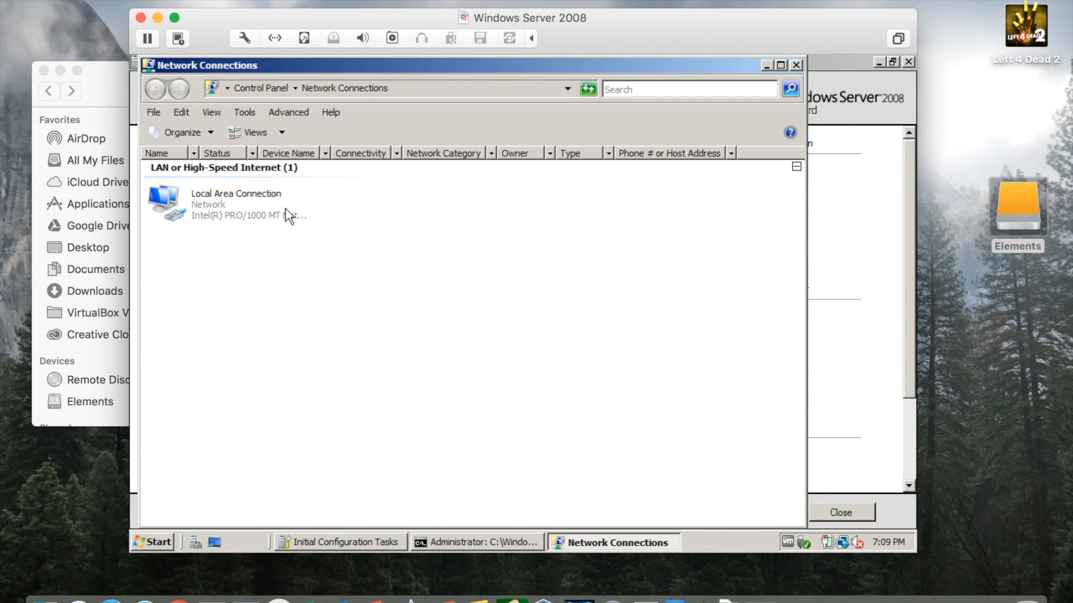
pyautogui.doubleClick(220, 205)
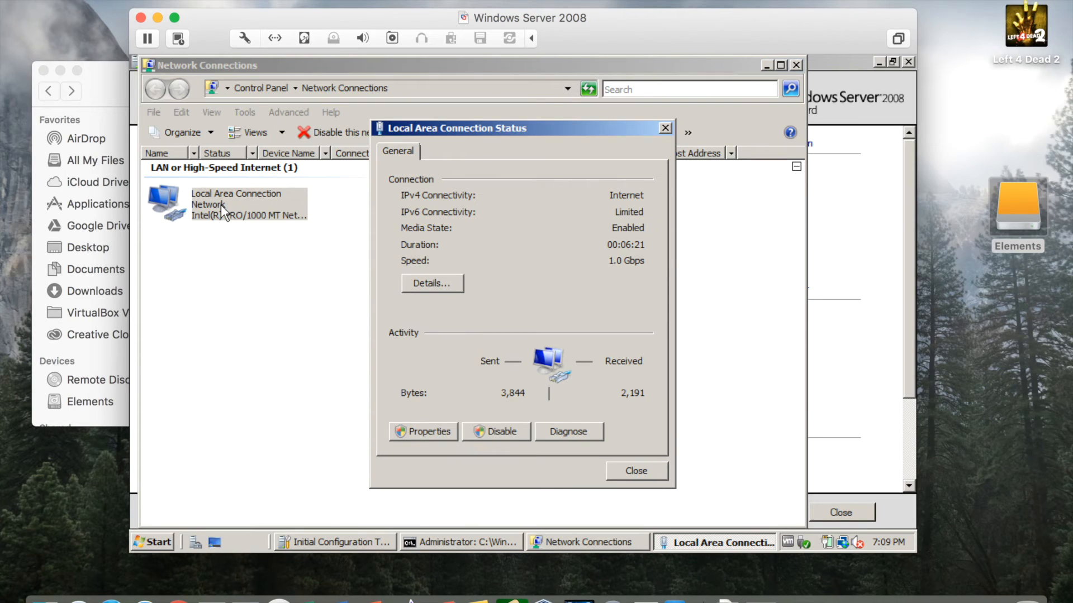
pyautogui.click(429, 431)
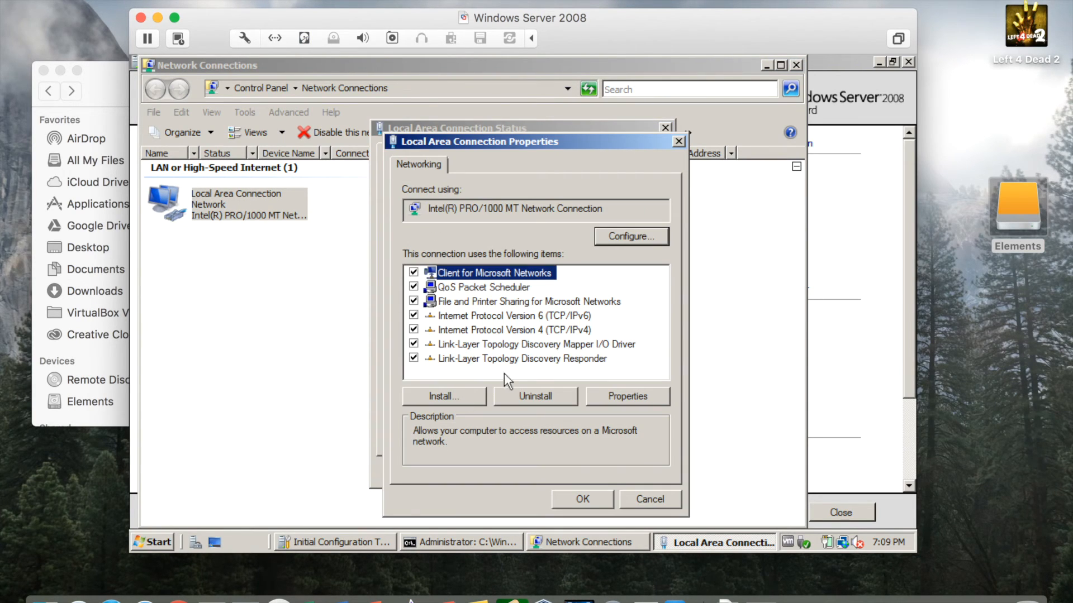
pyautogui.click(558, 331)
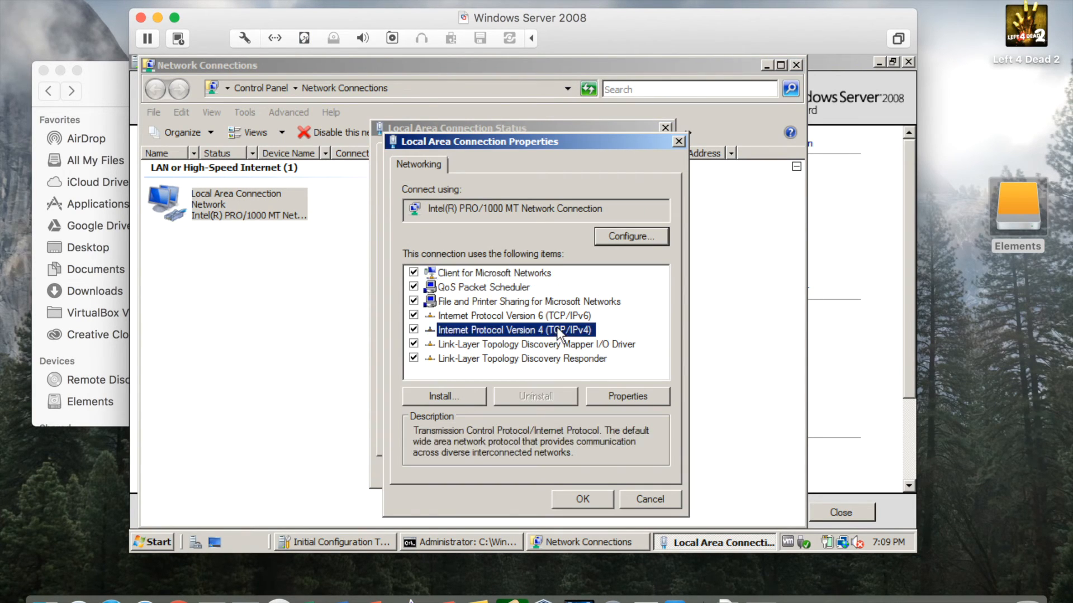
pyautogui.click(636, 395)
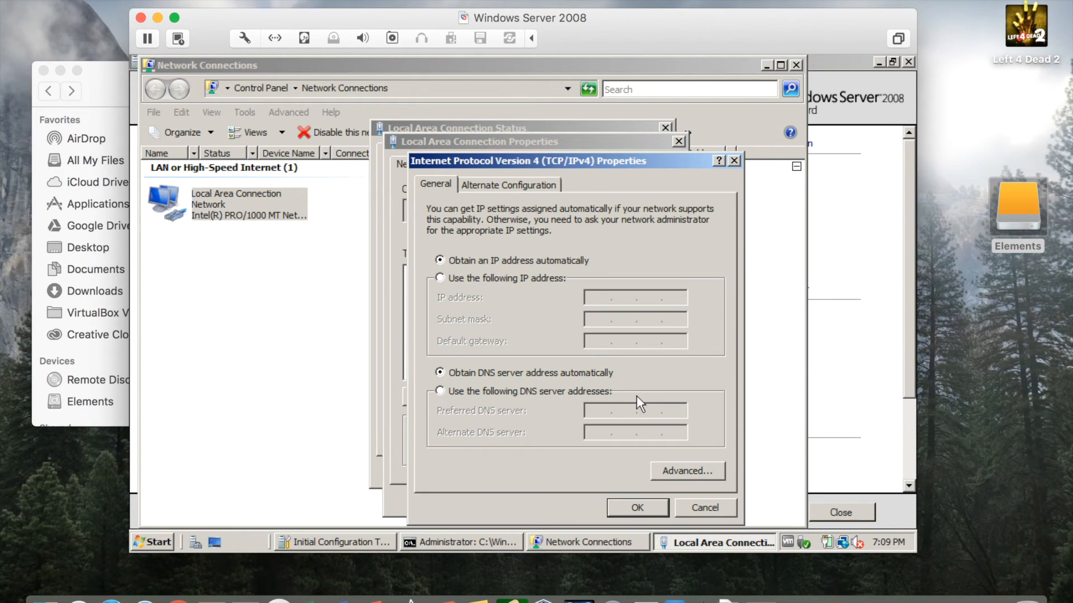
pyautogui.moveTo(589, 165); pyautogui.dragTo(434, 140)
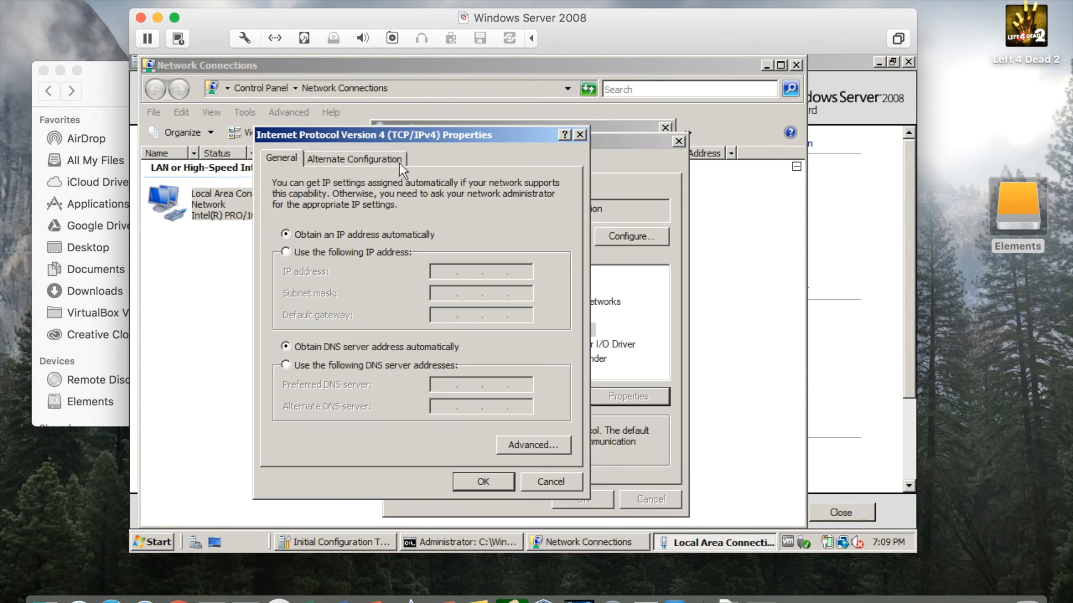
pyautogui.click(293, 249)
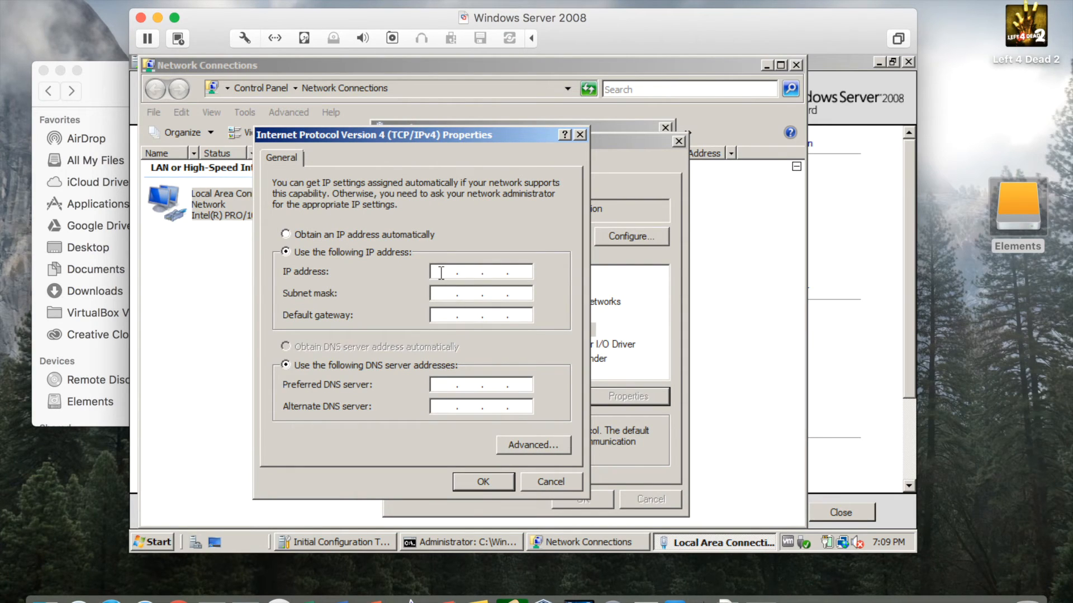
# Enter the static IP address 172.16.35.3, checking the console's values along the way.
pyautogui.click(441, 273)
pyautogui.write('172 . . .')
pyautogui.click(447, 545)
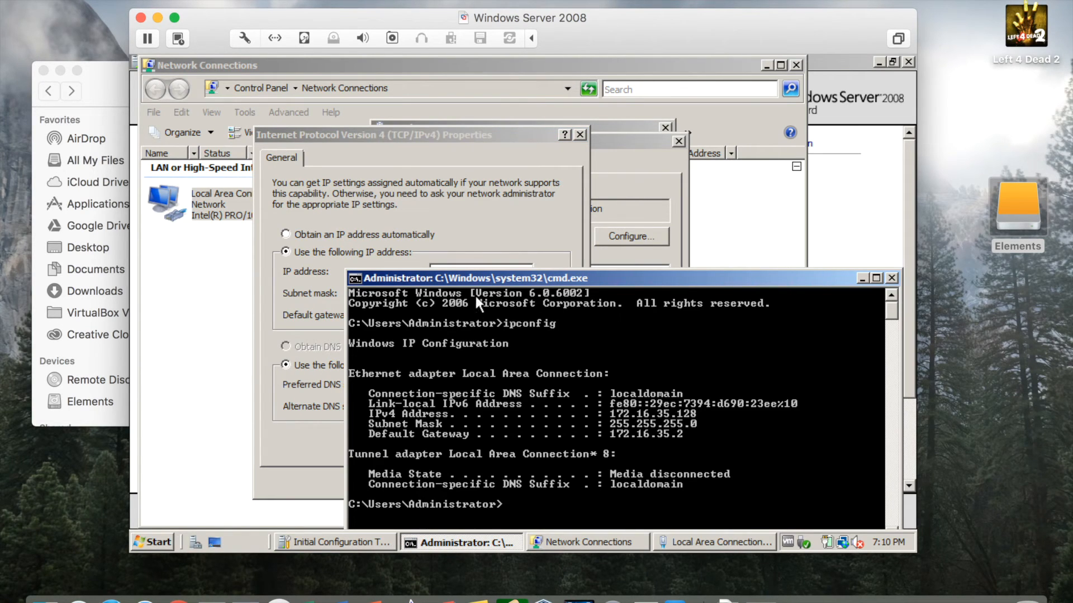
pyautogui.click(482, 255)
pyautogui.click(360, 252)
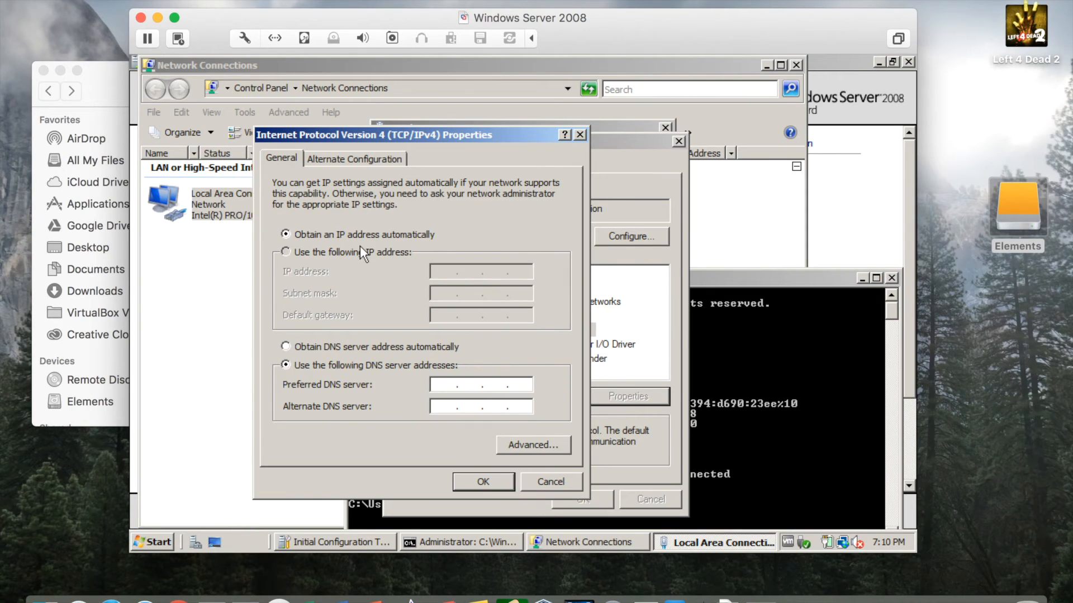
pyautogui.click(448, 272)
pyautogui.write('172 . 1')
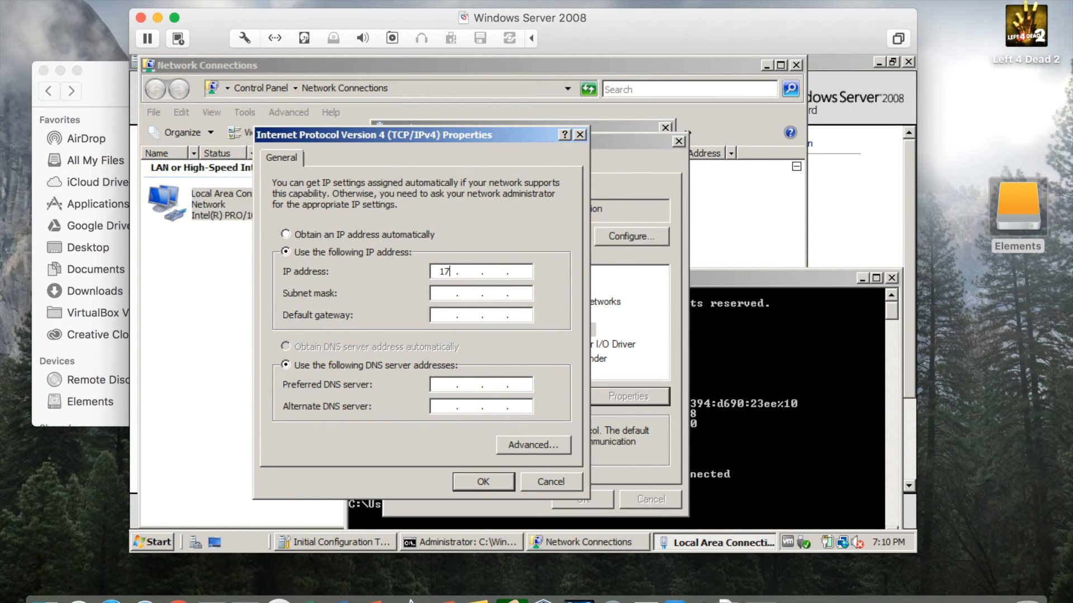
pyautogui.write('6 . 35')
pyautogui.click(521, 271)
pyautogui.write('3')
# Fill in subnet mask 255.255.0.0, gateway 172.16.35.2 and preferred DNS 8.8.8.8.
pyautogui.click(452, 293)
pyautogui.click(449, 316)
pyautogui.write('172 . 16 . 35 . 2')
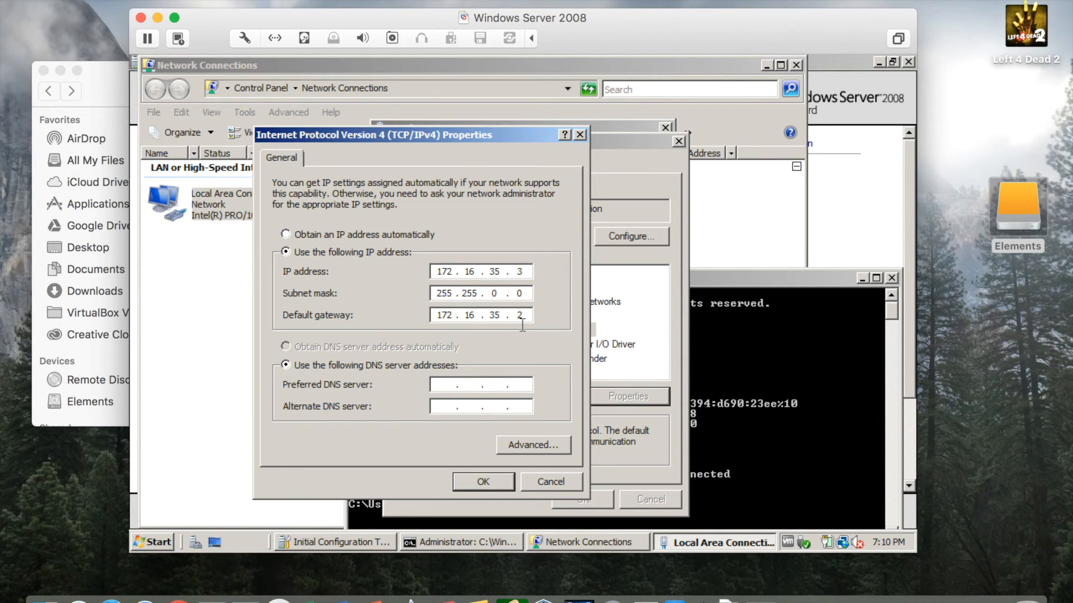
pyautogui.click(445, 385)
pyautogui.write('8.8.8.8')
# Confirm TCP/IPv4 Properties with OK, then close the connection Properties and Status dialogs.
pyautogui.click(483, 482)
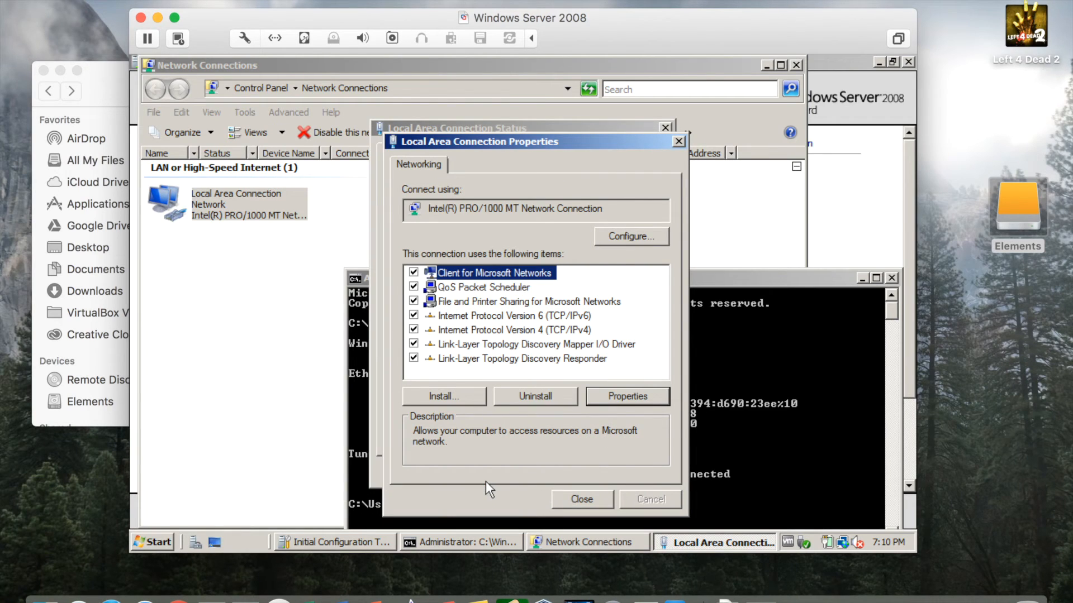
pyautogui.click(583, 497)
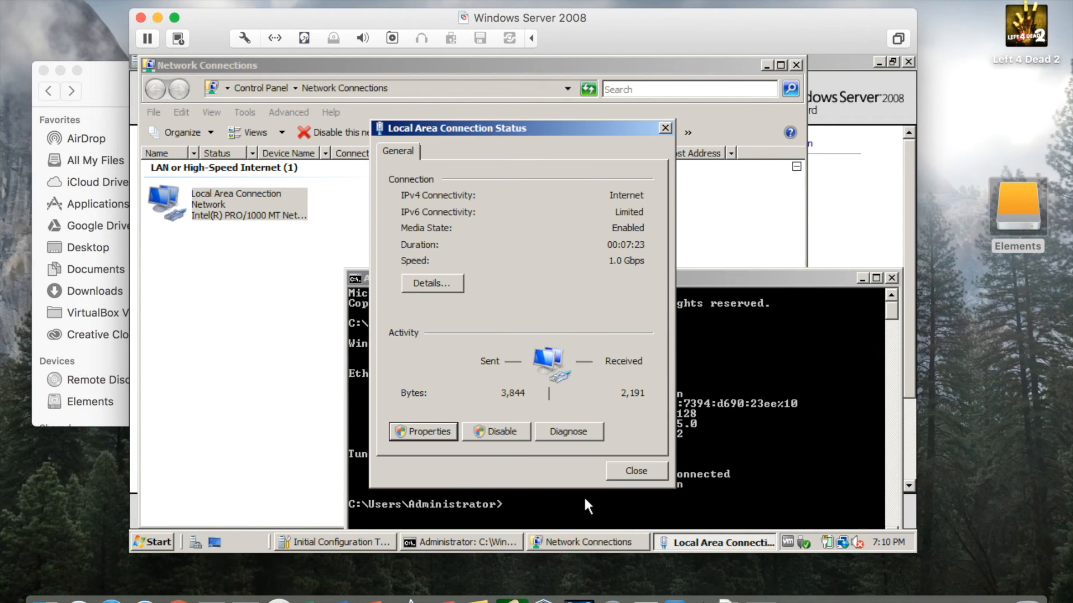
pyautogui.click(635, 471)
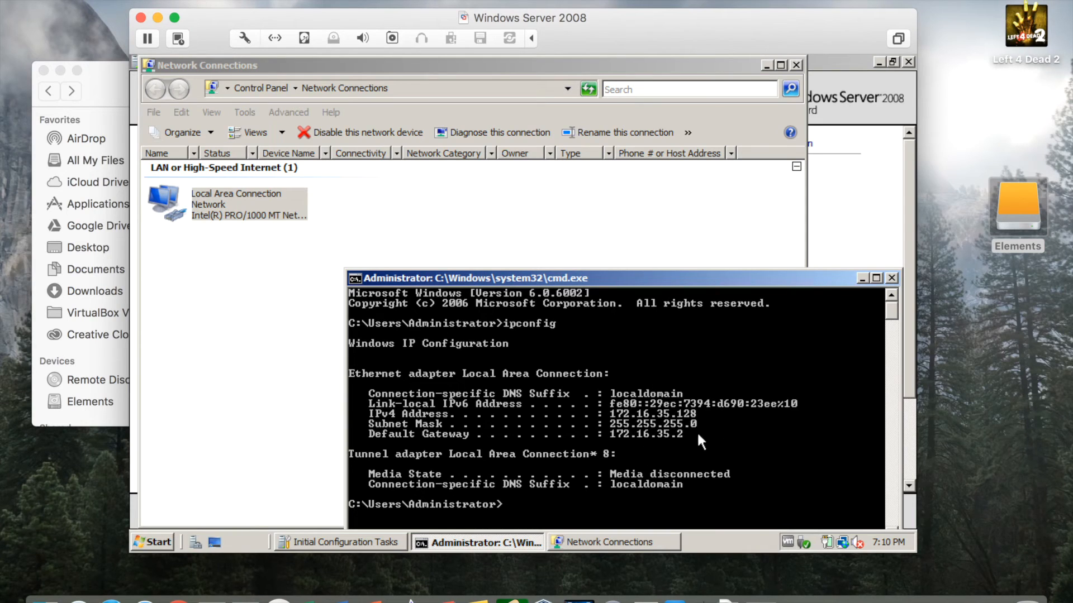
# Rerun ipconfig to confirm the server now has address 172.16.35.3.
pyautogui.write('ipconfig')
pyautogui.press('Return')
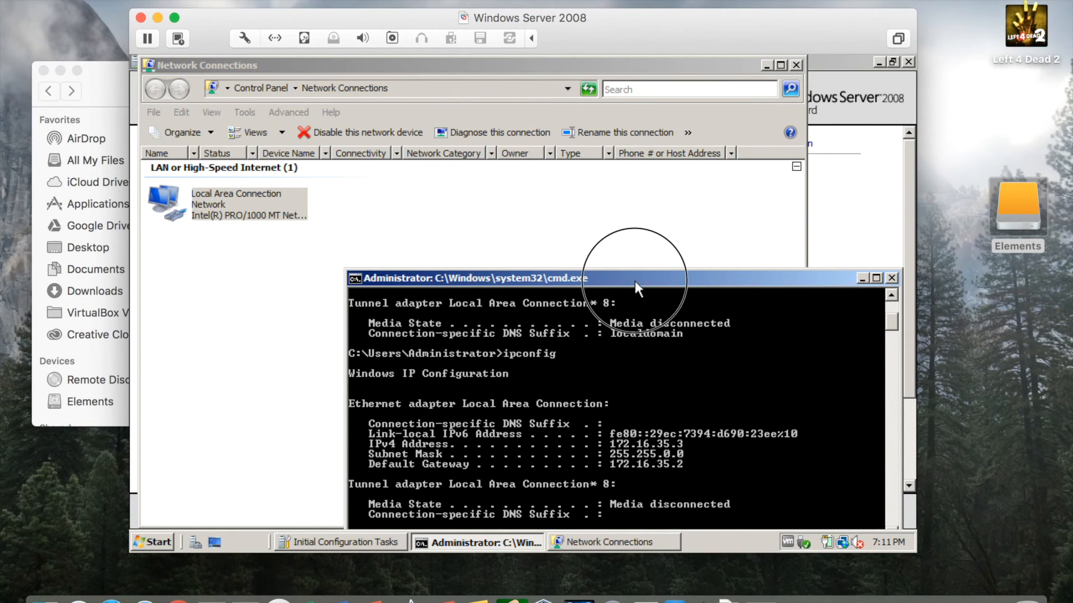
pyautogui.moveTo(634, 280); pyautogui.dragTo(630, 263)
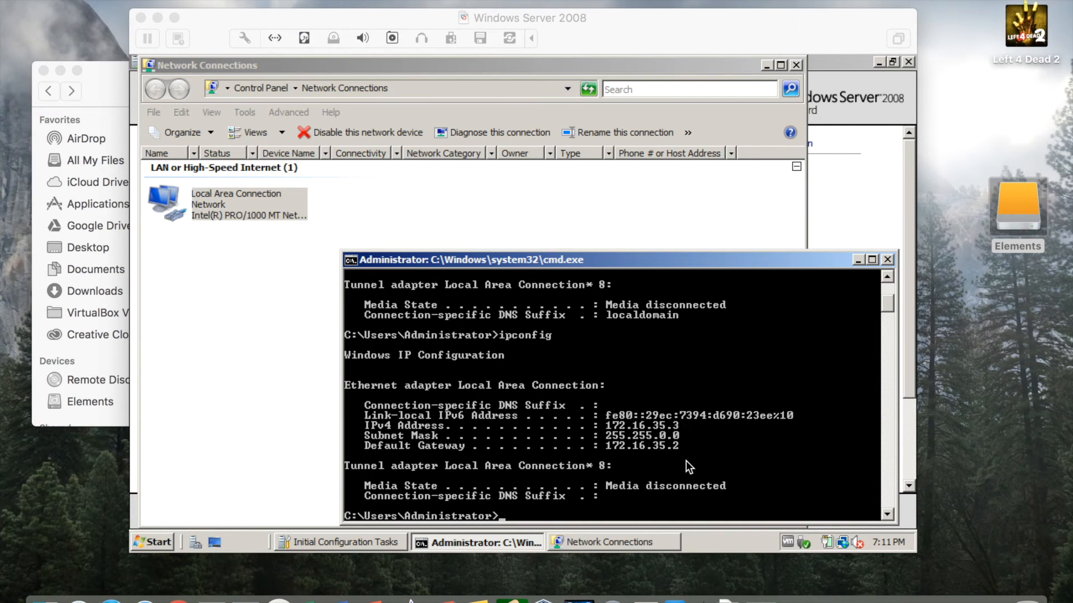
# Ping gateway 172.16.35.2 and google.com, stop with Ctrl+C, and minimize the Command Prompt.
pyautogui.click(615, 457)
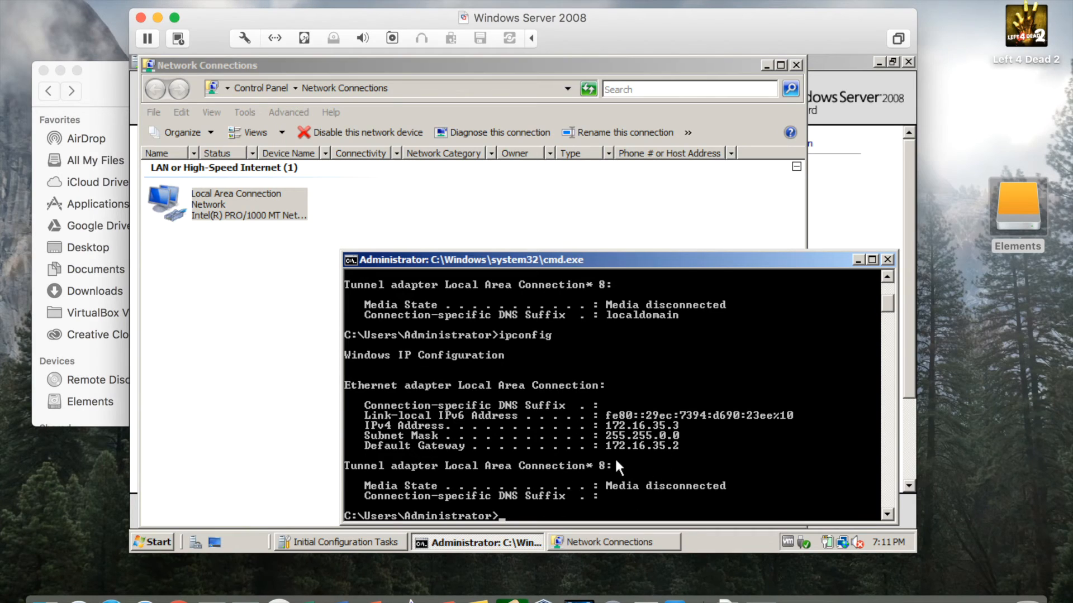
pyautogui.write('ping 172.16.35.2')
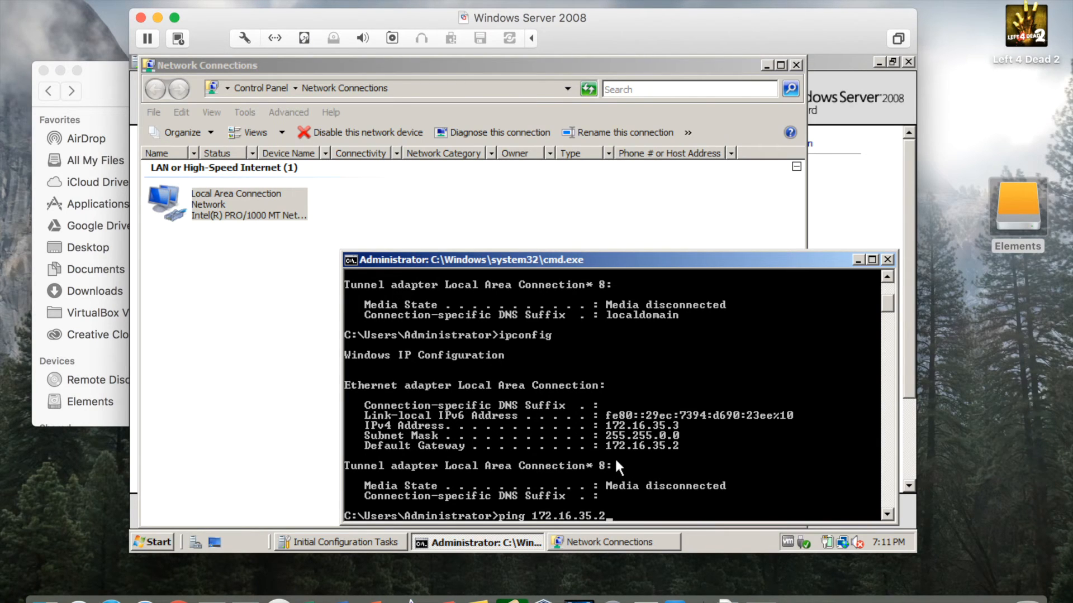
pyautogui.press('Return')
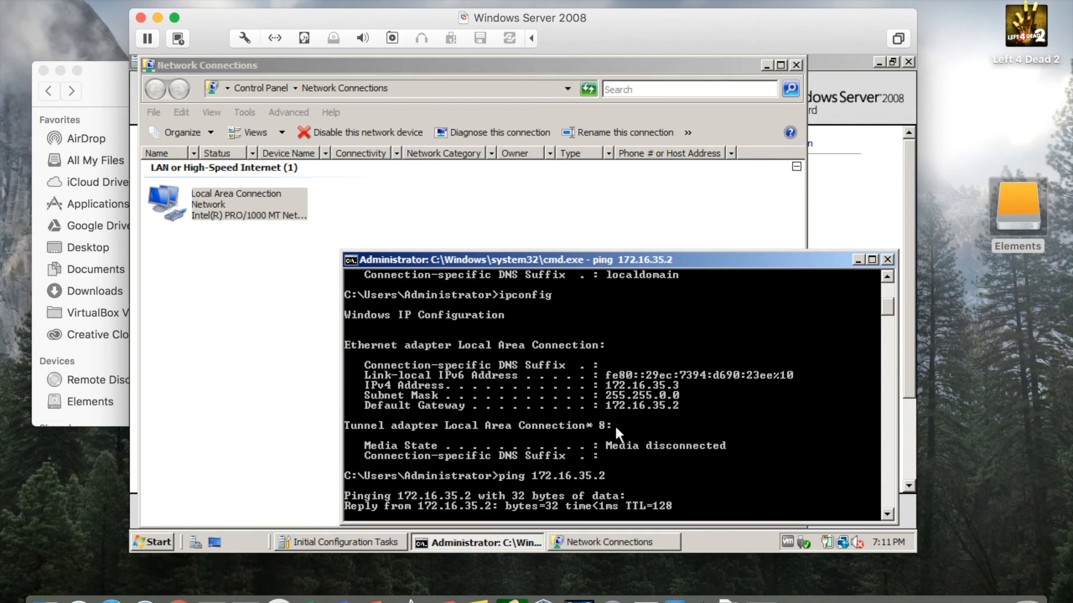
pyautogui.moveTo(630, 254); pyautogui.dragTo(617, 202)
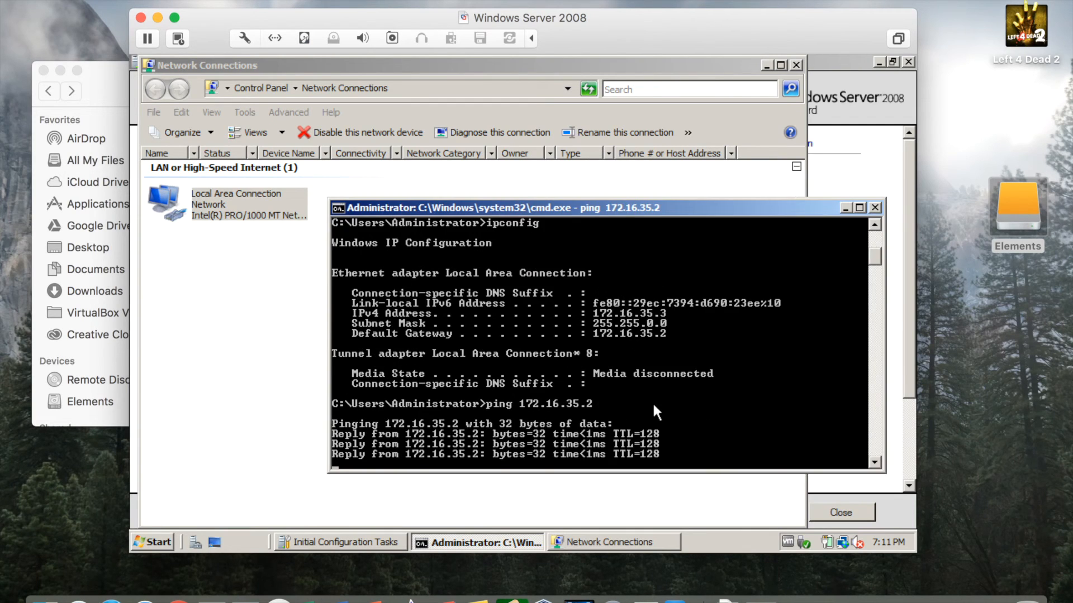
pyautogui.write('p')
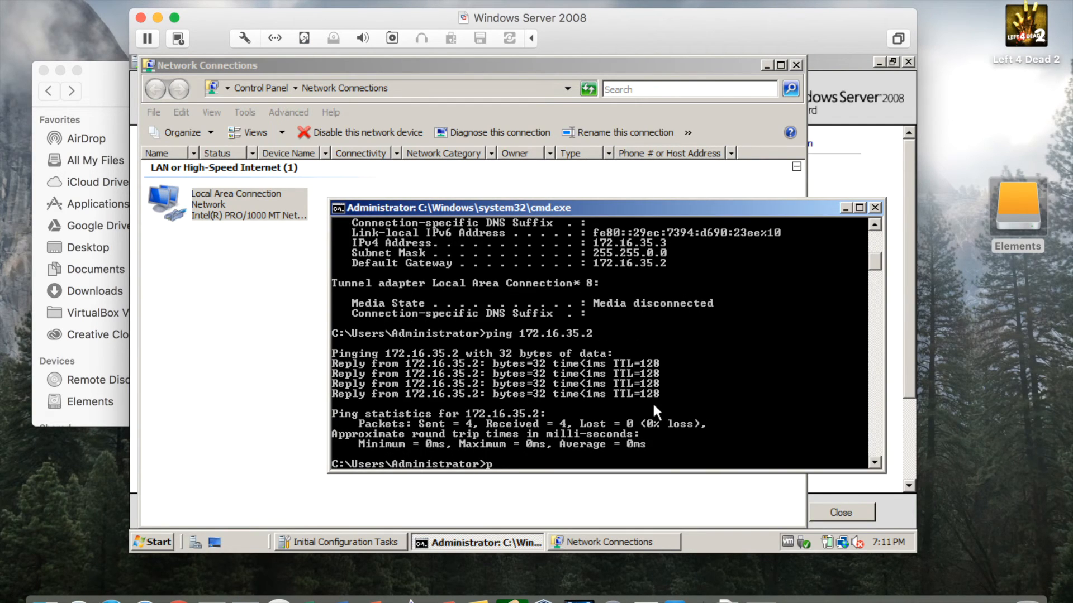
pyautogui.write('ing google.com')
pyautogui.press('Return')
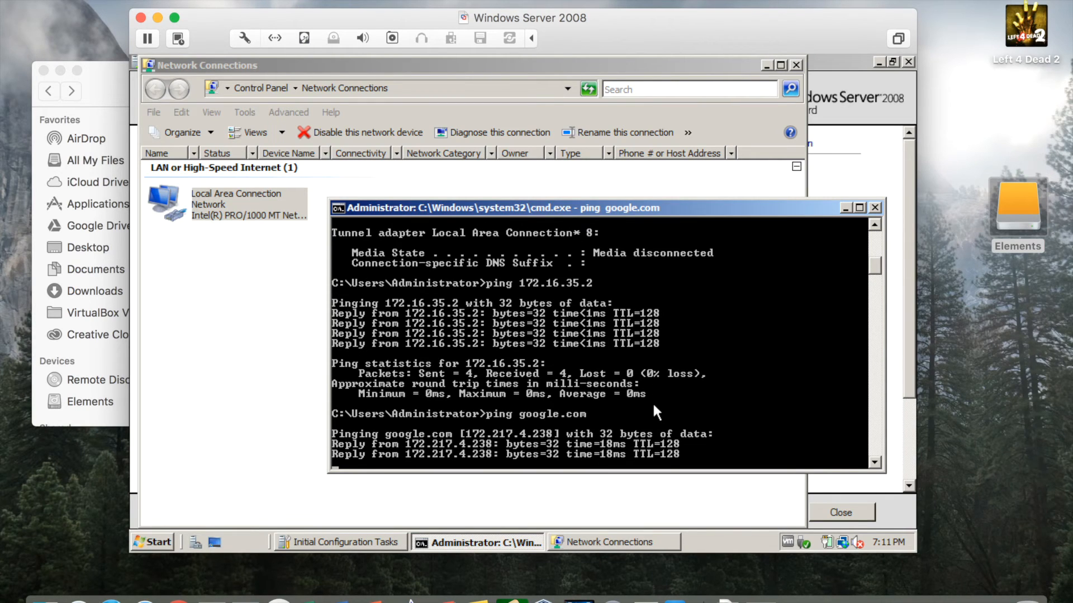
pyautogui.hotkey('ctrl', 'c')
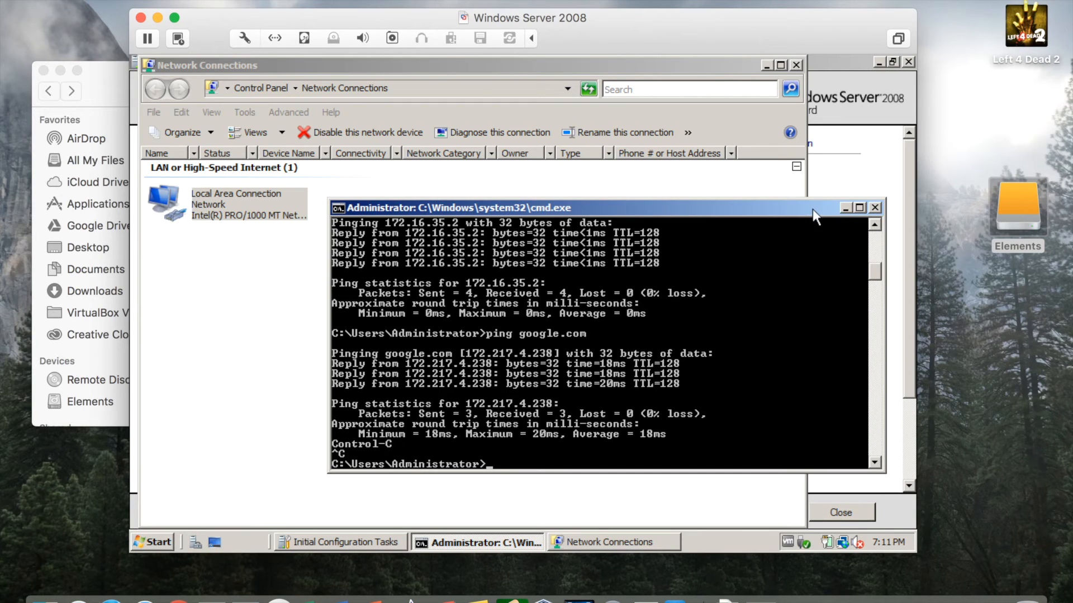
pyautogui.moveTo(844, 210); pyautogui.dragTo(841, 235)
pyautogui.click(842, 233)
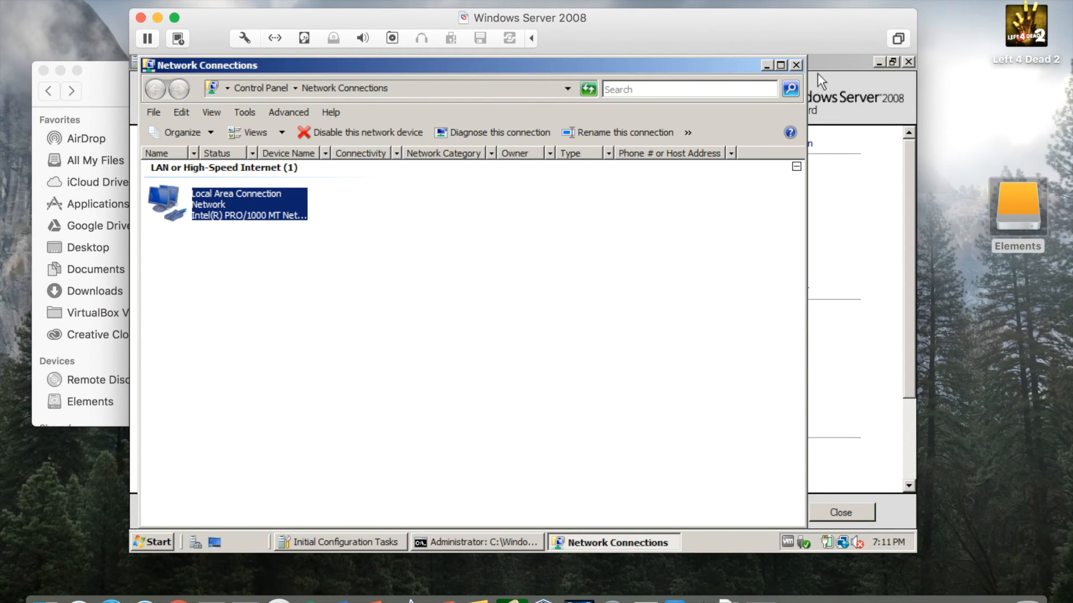
# Close Network Connections, change the computer name to Server, and acknowledge the restart notice.
pyautogui.click(797, 64)
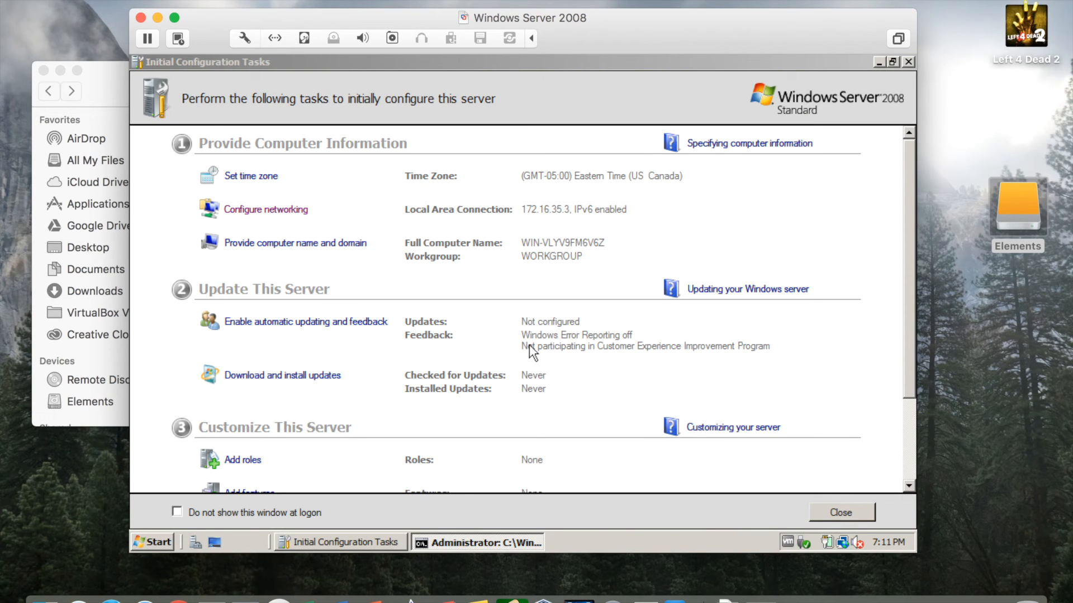
pyautogui.click(313, 248)
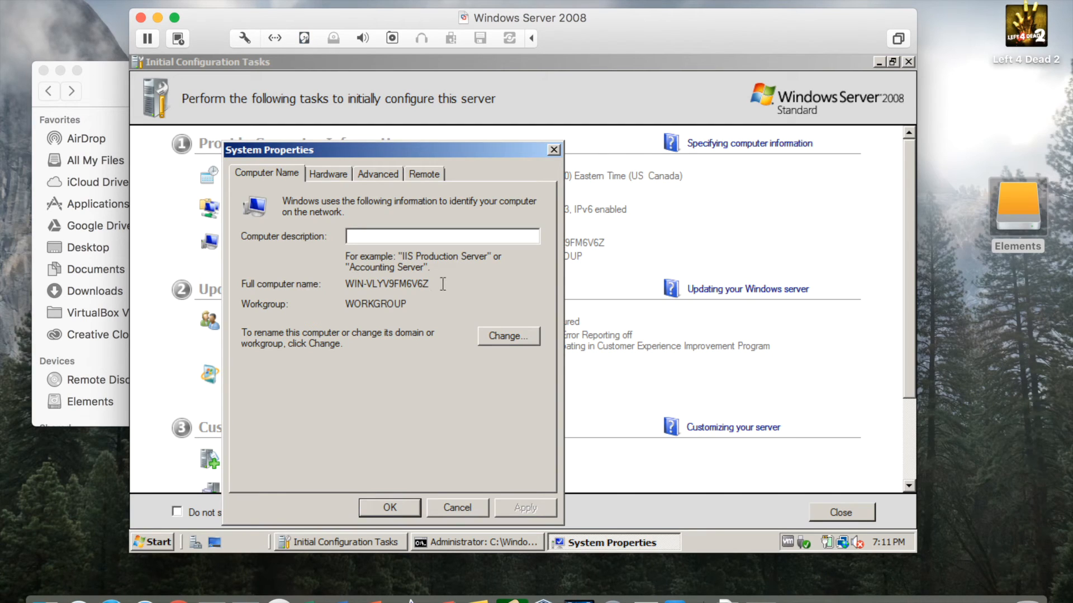
pyautogui.click(459, 507)
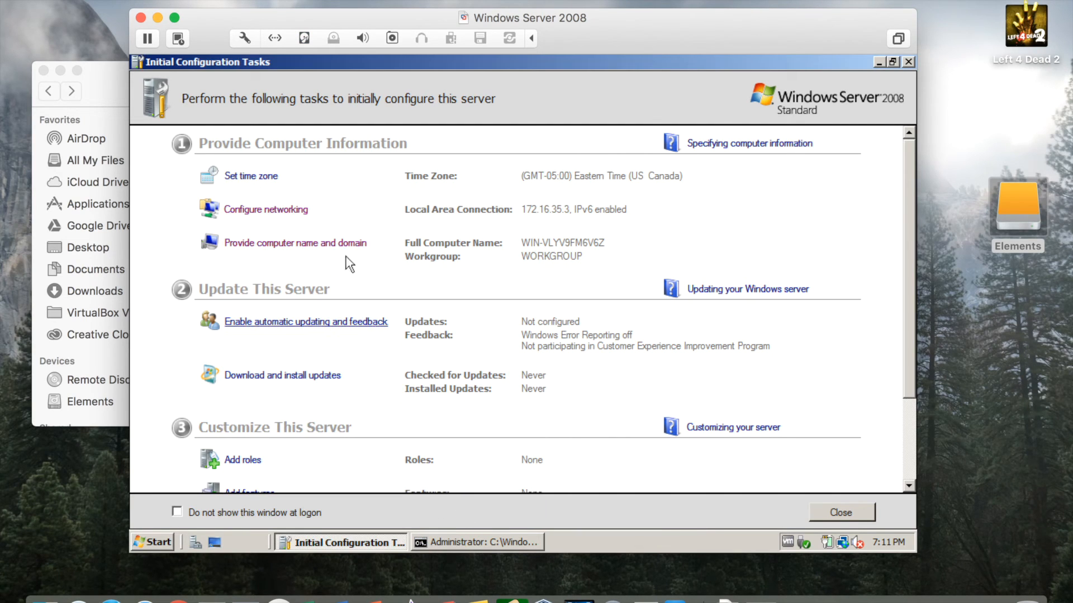
pyautogui.click(314, 244)
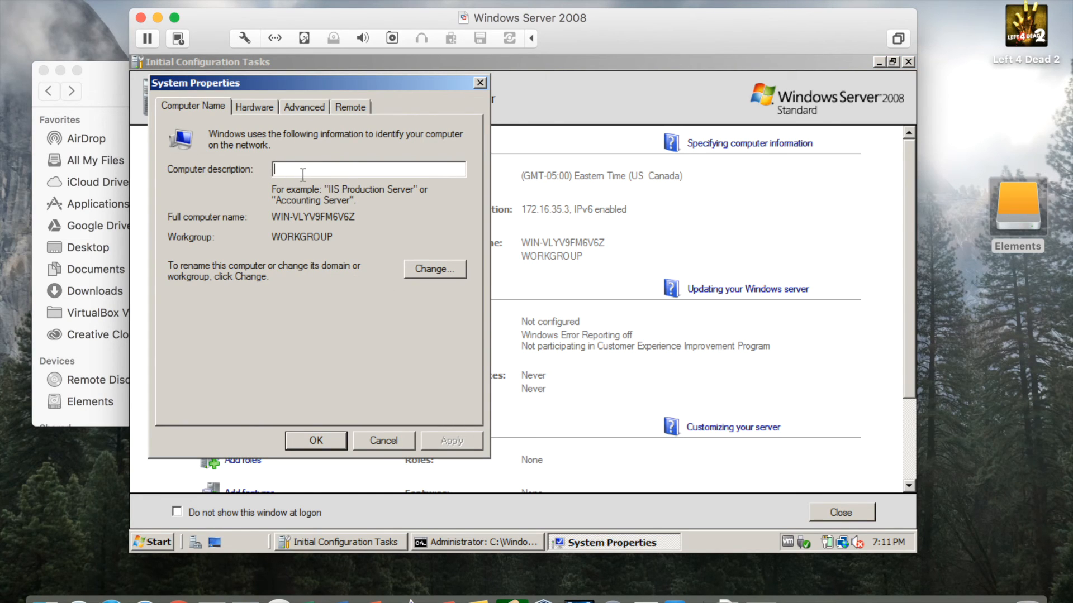
pyautogui.click(438, 269)
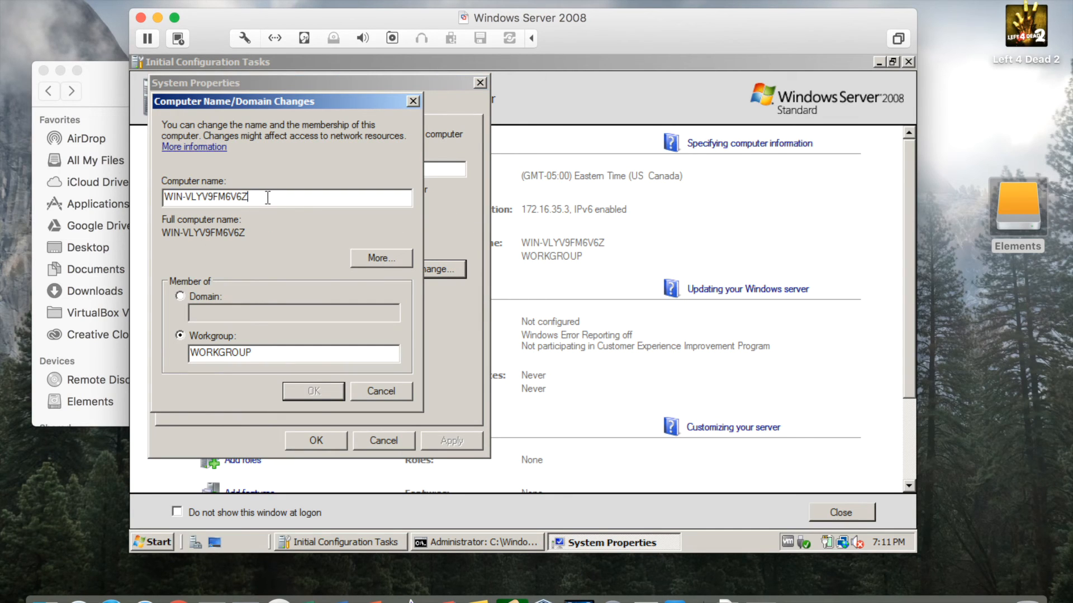
pyautogui.moveTo(270, 197); pyautogui.dragTo(133, 195)
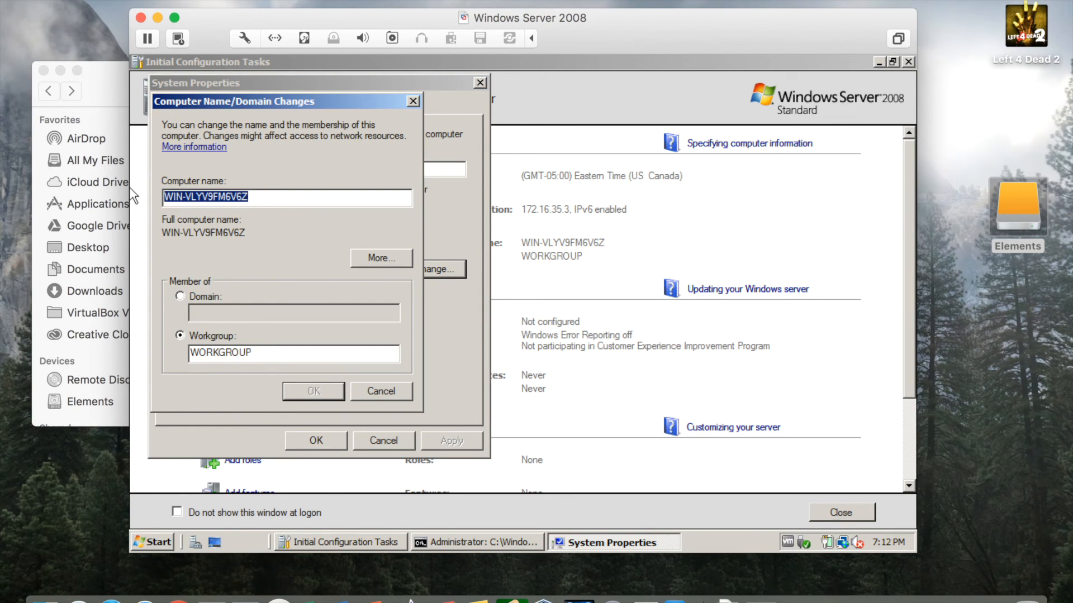
pyautogui.write('Server')
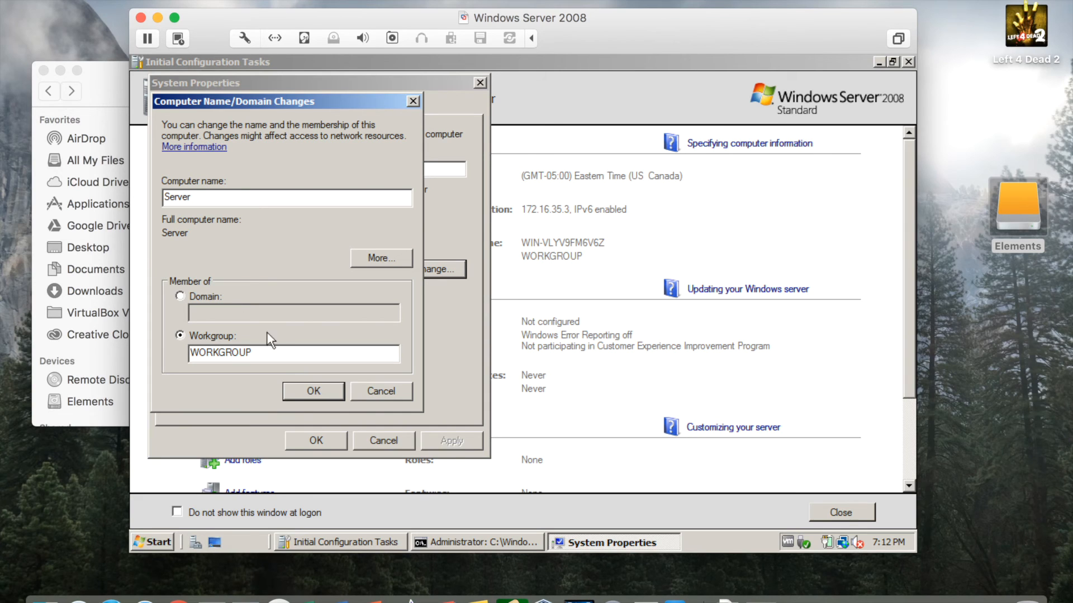
pyautogui.click(303, 389)
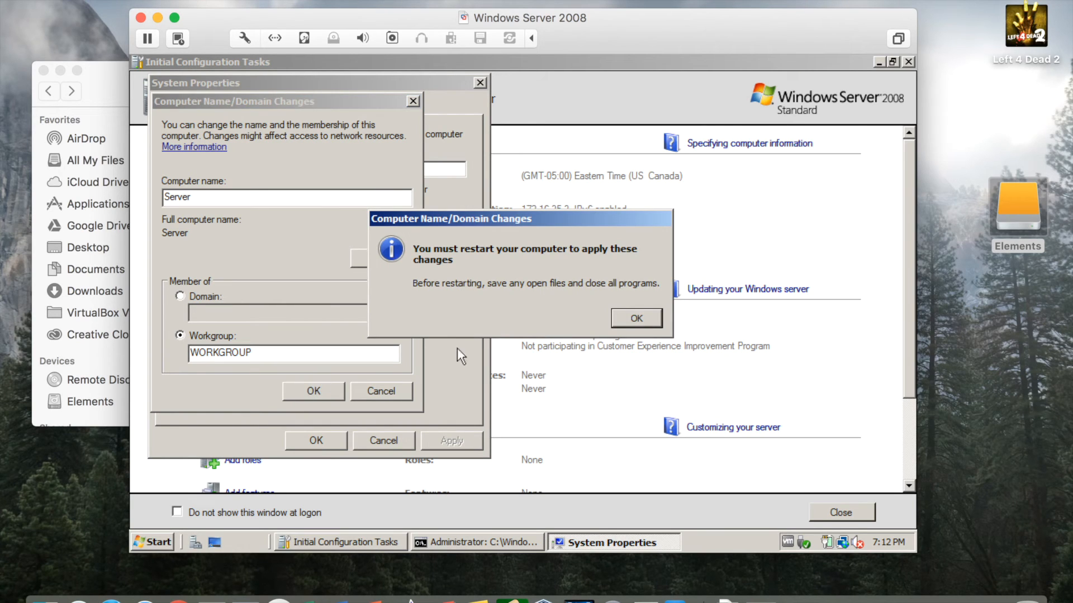
pyautogui.click(634, 315)
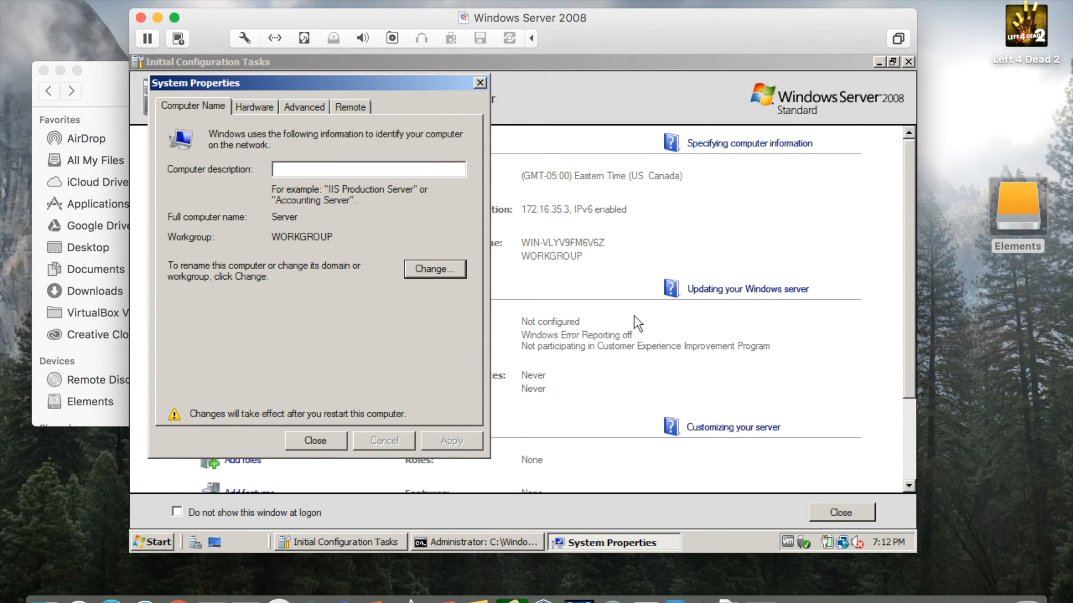
pyautogui.click(316, 440)
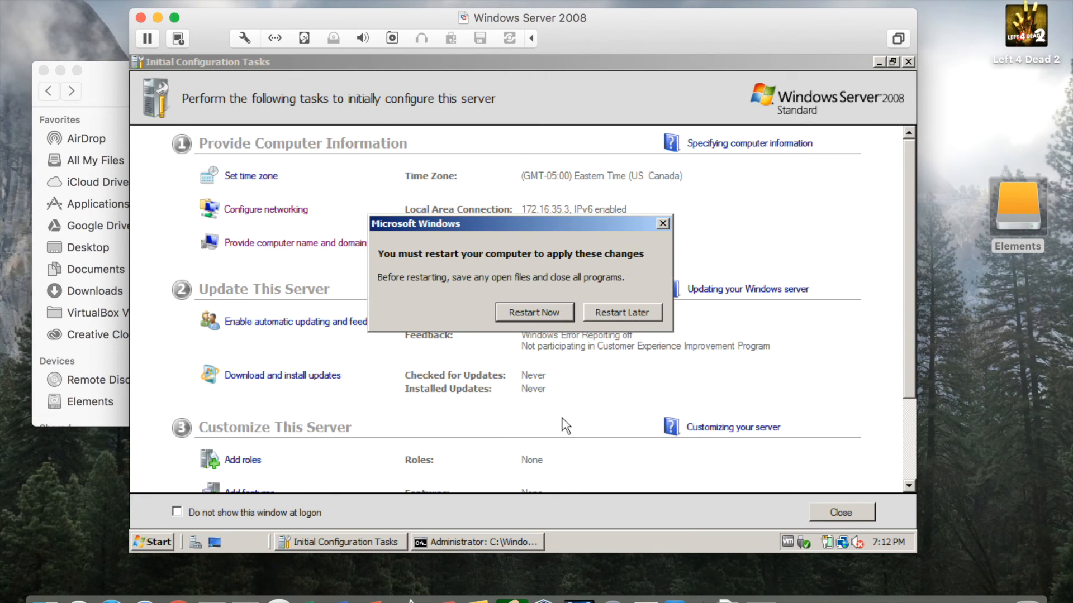
# Choose Restart Later to defer the required restart.
pyautogui.click(623, 314)
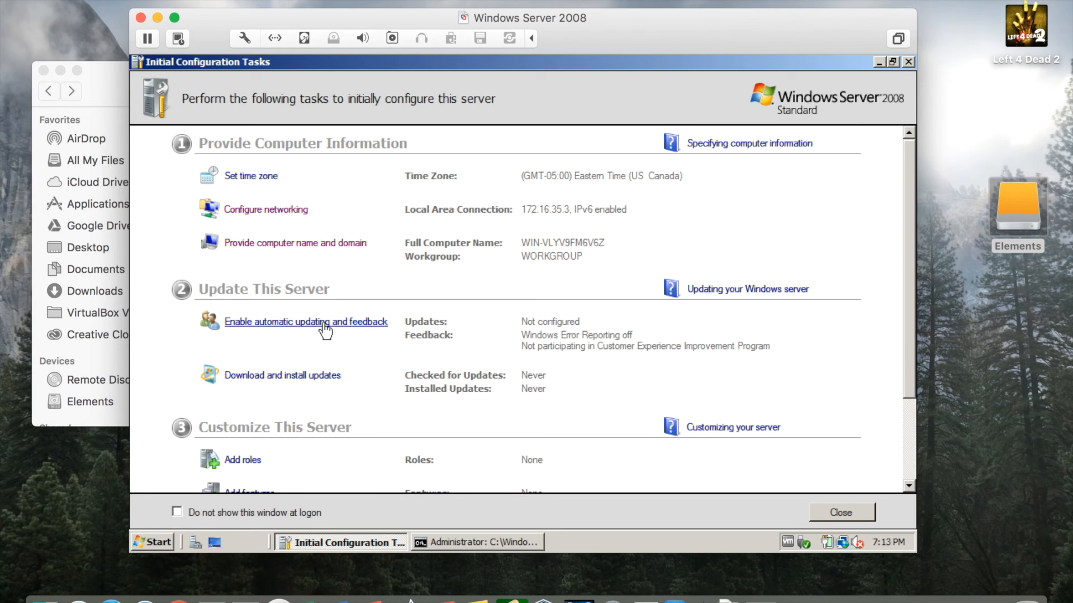
# Manually configure automatic updating to Never check for updates and close the settings.
pyautogui.click(327, 330)
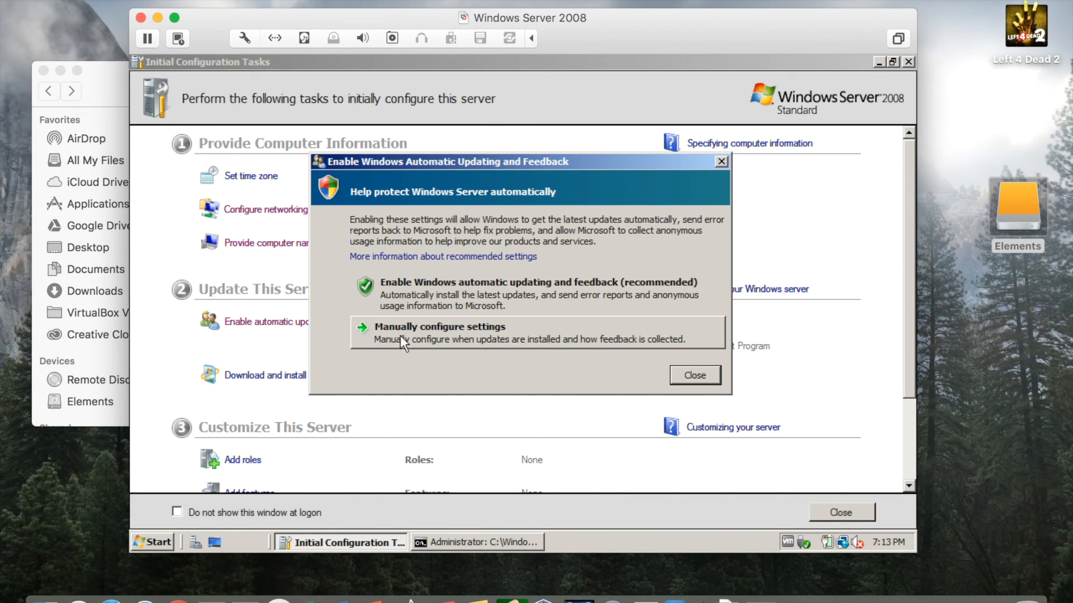
pyautogui.click(454, 329)
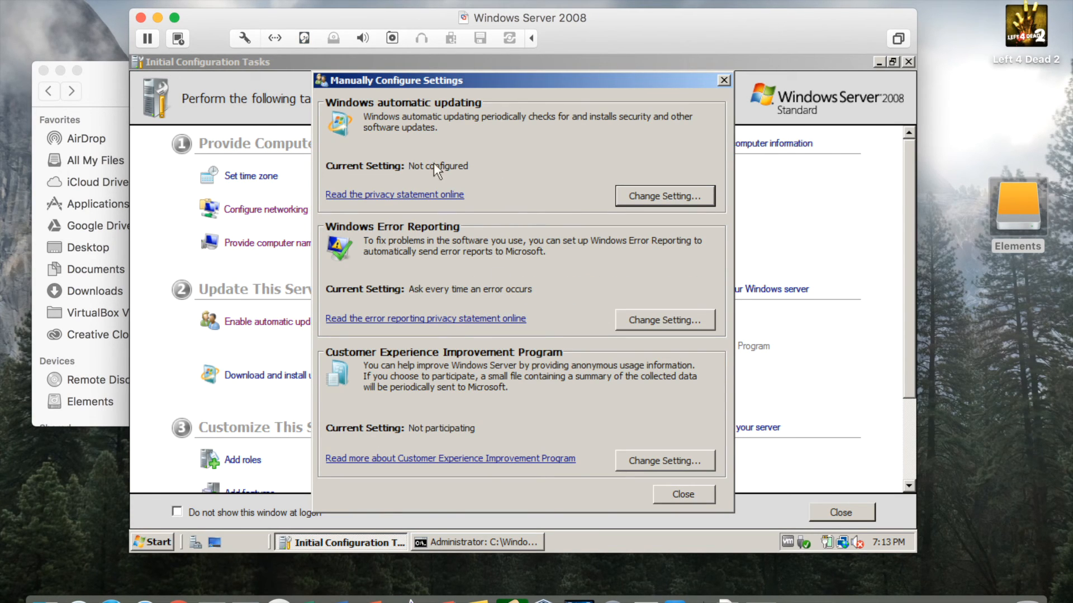
pyautogui.click(651, 195)
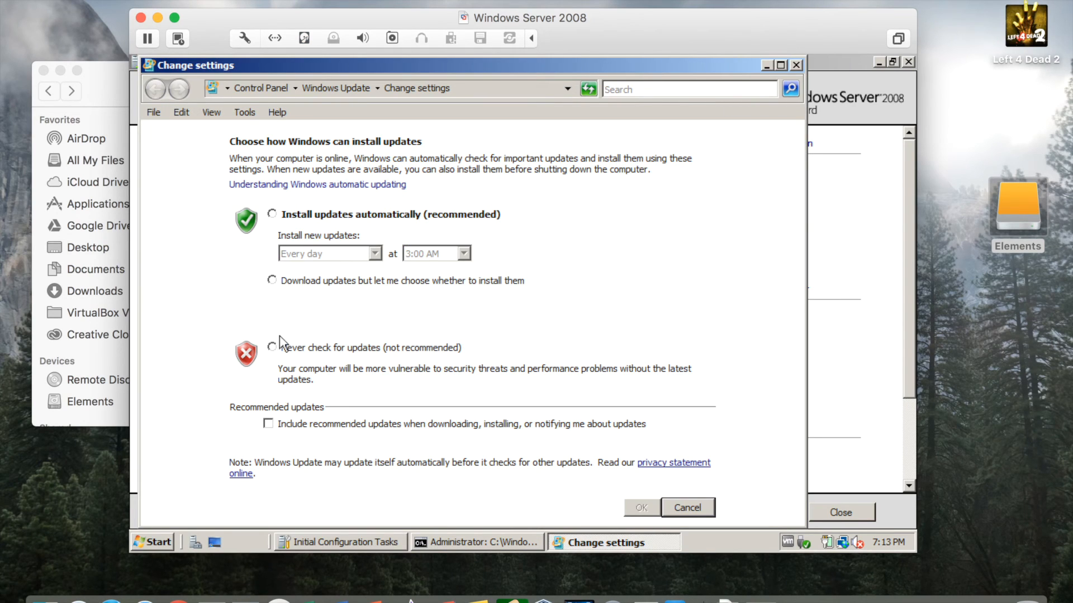
pyautogui.click(273, 349)
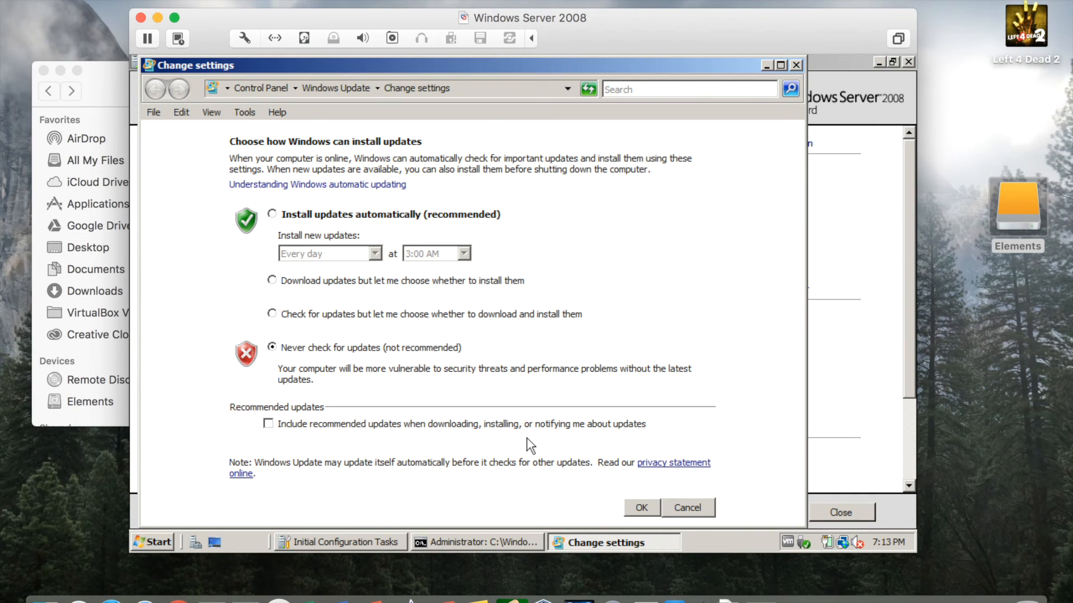
pyautogui.click(638, 506)
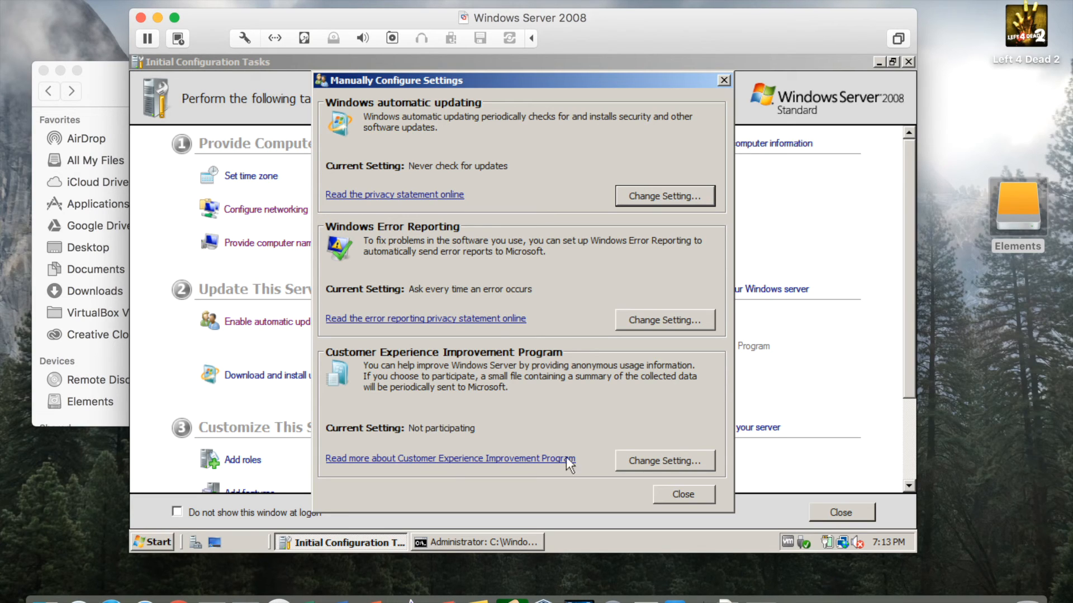
pyautogui.click(684, 494)
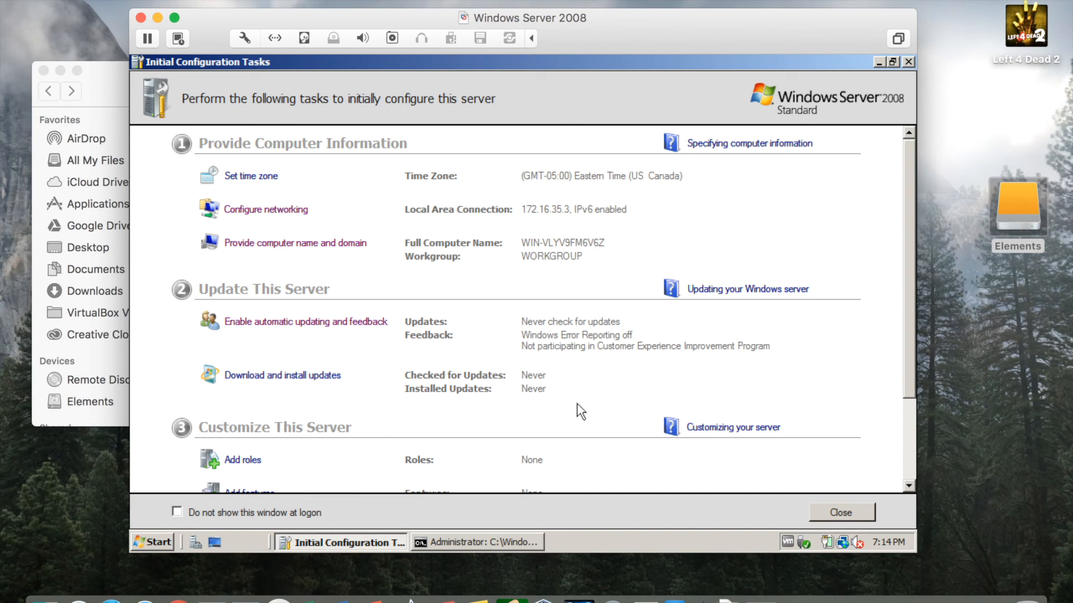
# Scroll the task list, then close the Initial Configuration Tasks window.
pyautogui.scroll(-3, 580, 412)
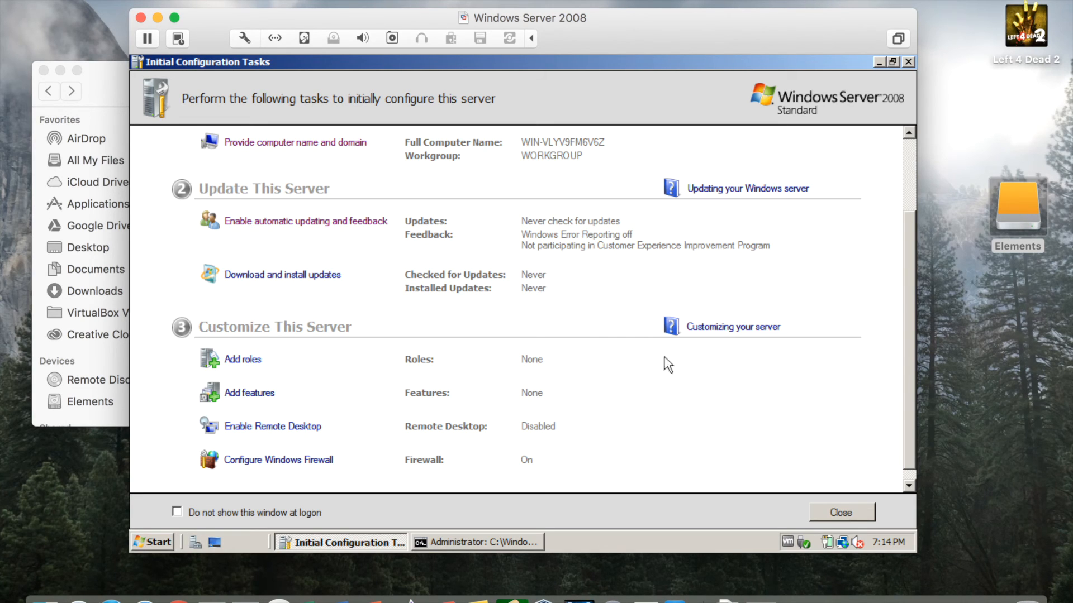
pyautogui.click(910, 62)
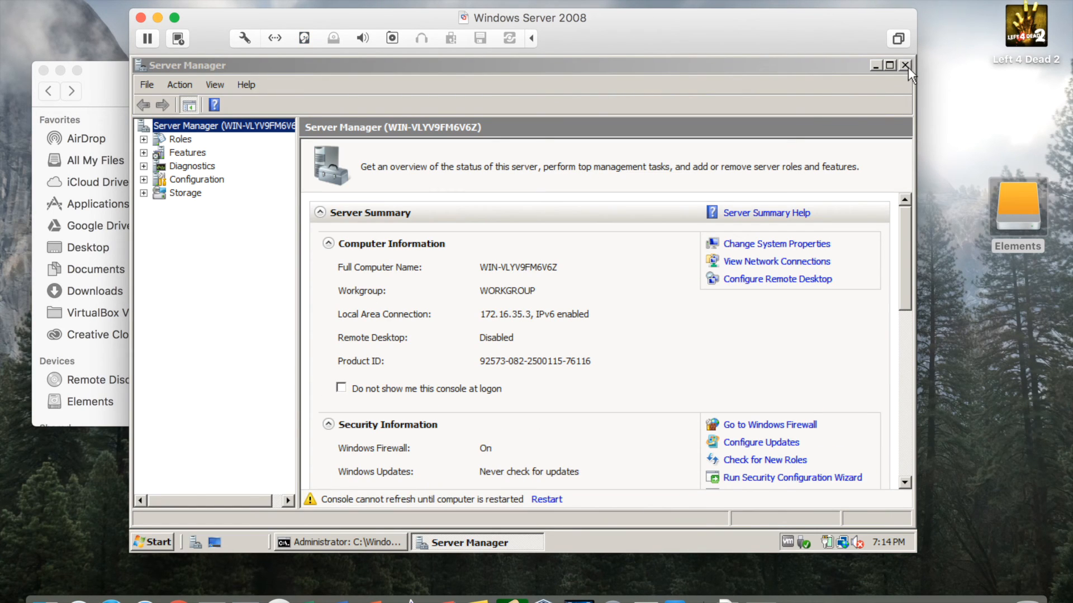
# Close Server Manager and choose Restart from the Start menu power options.
pyautogui.click(906, 66)
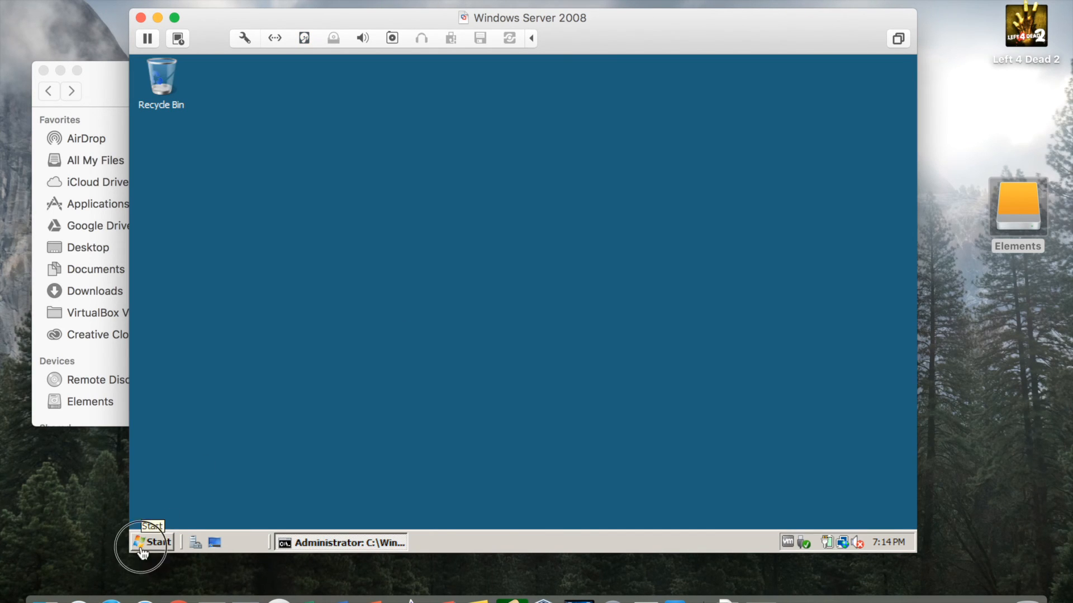
pyautogui.click(150, 541)
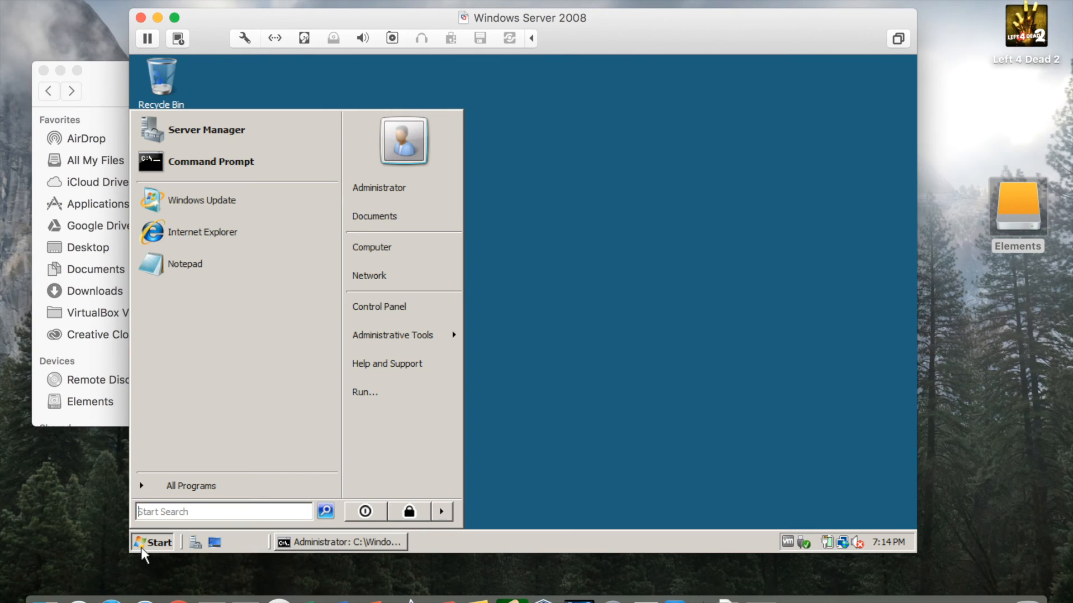
pyautogui.click(448, 509)
pyautogui.moveTo(447, 513)
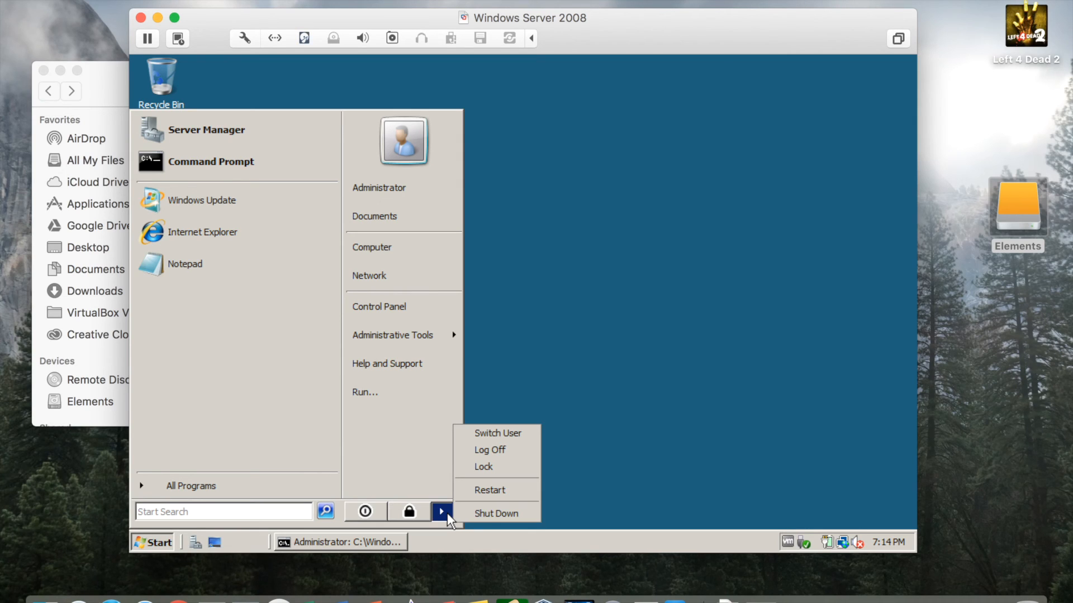
pyautogui.click(490, 491)
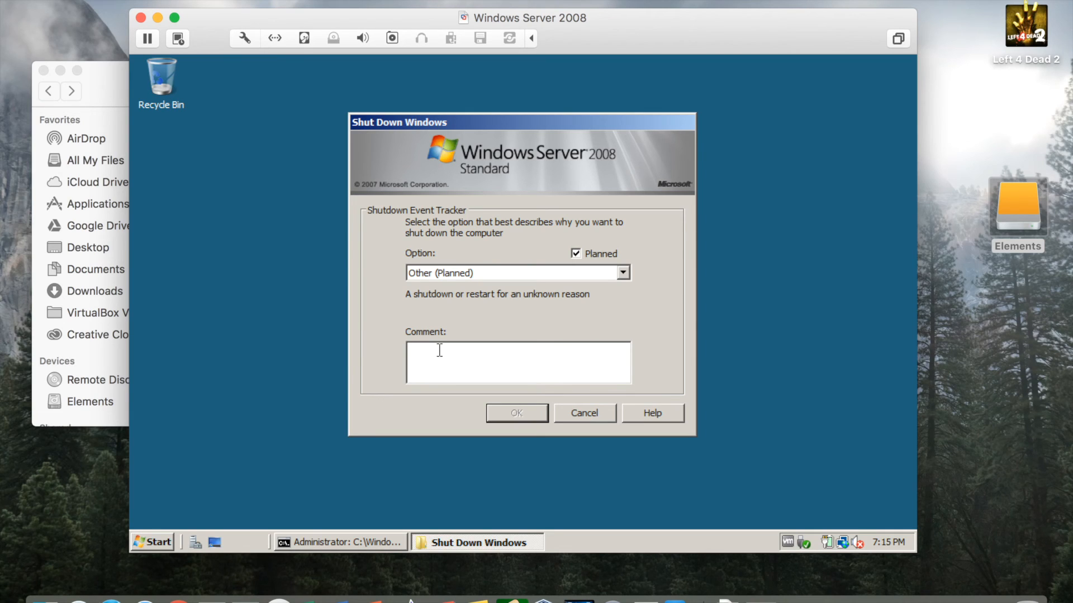
# Comment 'Restart to change computer name.' plus "server", keeping reason Other (Planned).
pyautogui.write('Restart to change computer neam')
pyautogui.press('BackSpace')
pyautogui.press('BackSpace')
pyautogui.press('BackSpace')
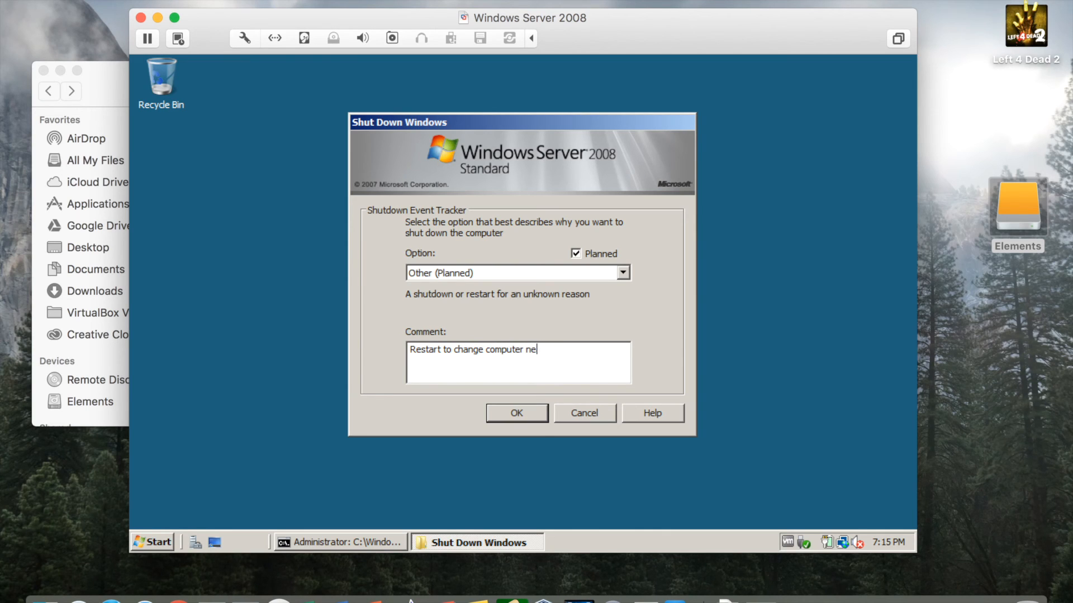
pyautogui.write('ame.')
pyautogui.click(623, 273)
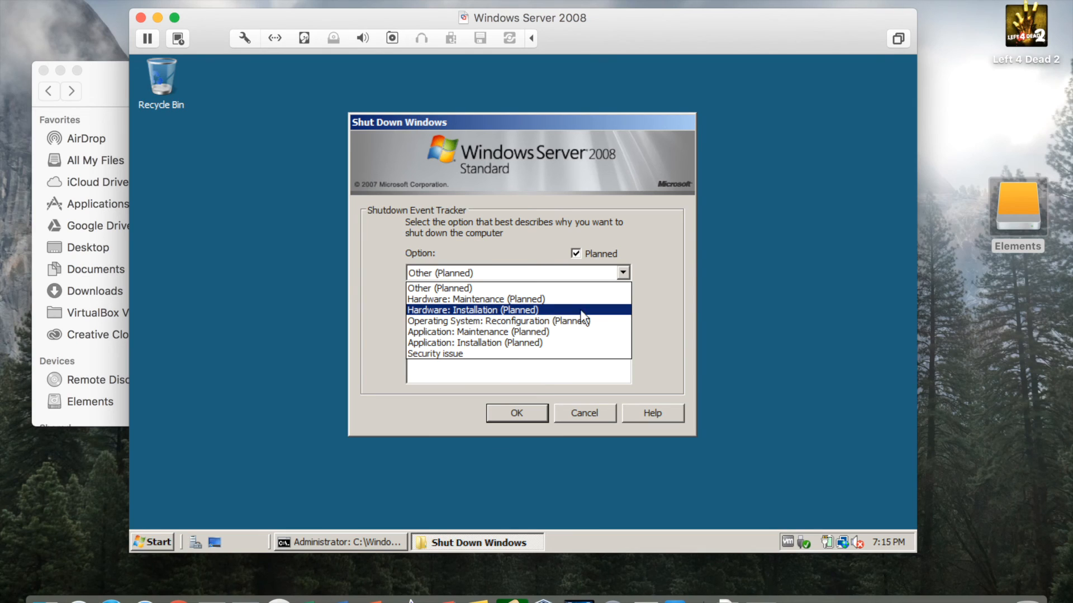
pyautogui.click(659, 309)
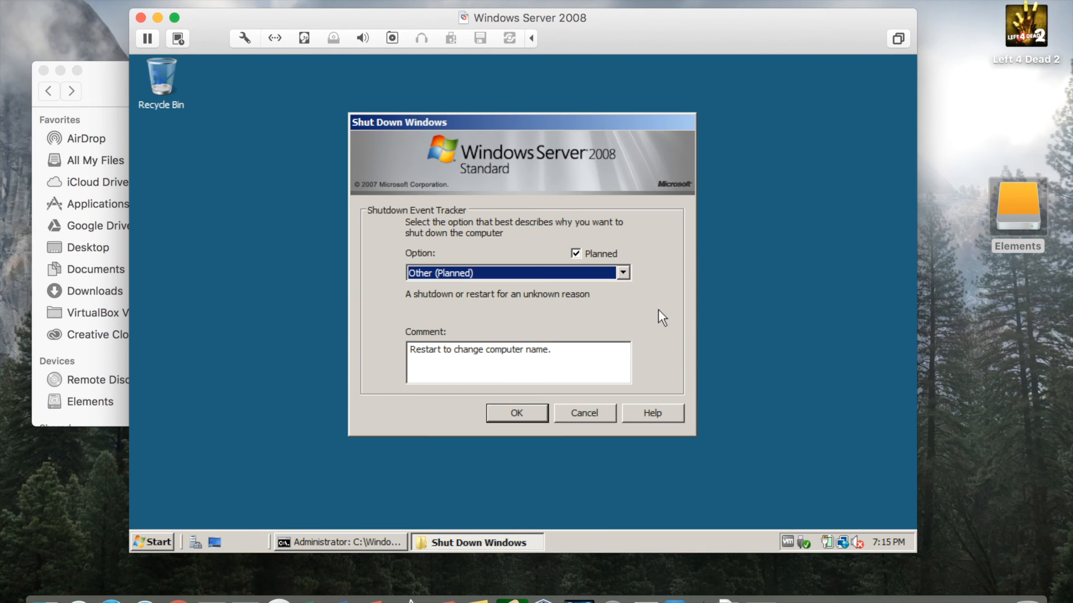
pyautogui.click(561, 348)
pyautogui.moveTo(561, 349); pyautogui.dragTo(409, 337)
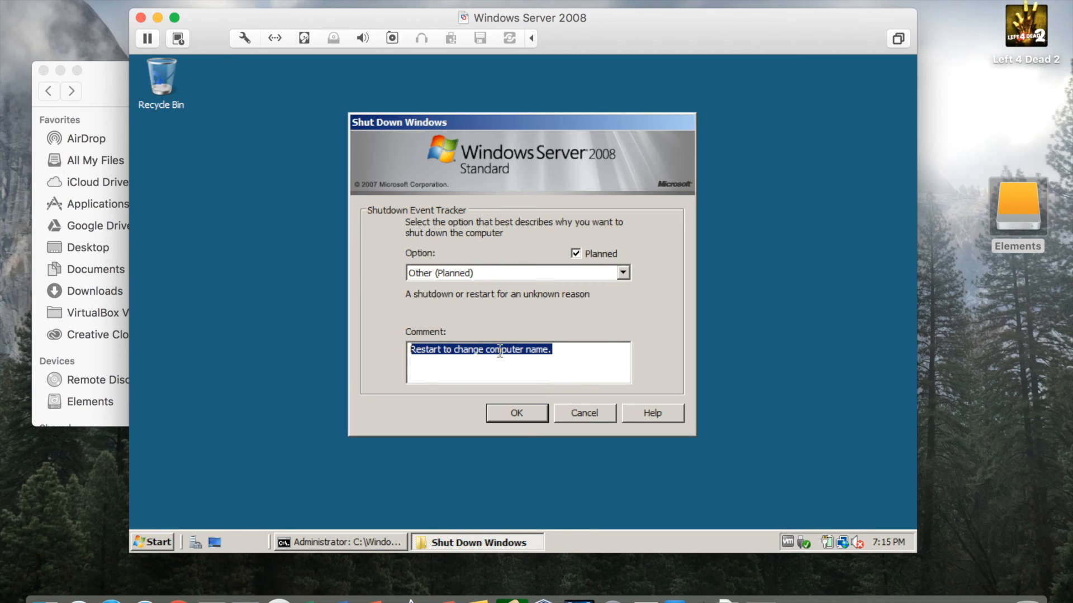
pyautogui.click(563, 352)
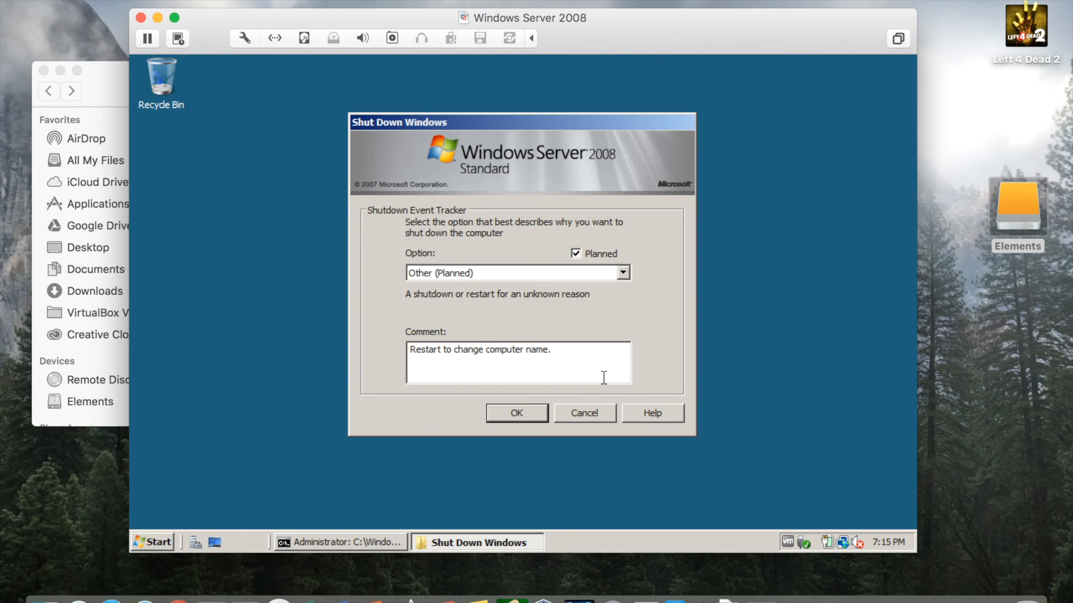
pyautogui.write('"server"')
# Confirm the restart, then log on as Administrator with the account password.
pyautogui.click(516, 407)
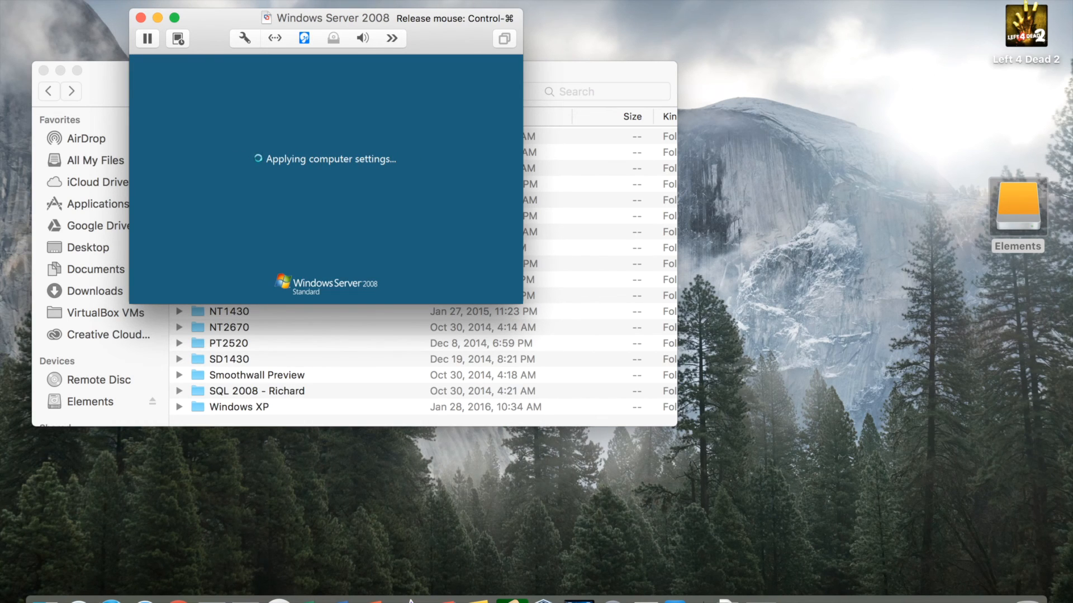
pyautogui.click(390, 220)
pyautogui.moveTo(438, 28); pyautogui.dragTo(607, 96)
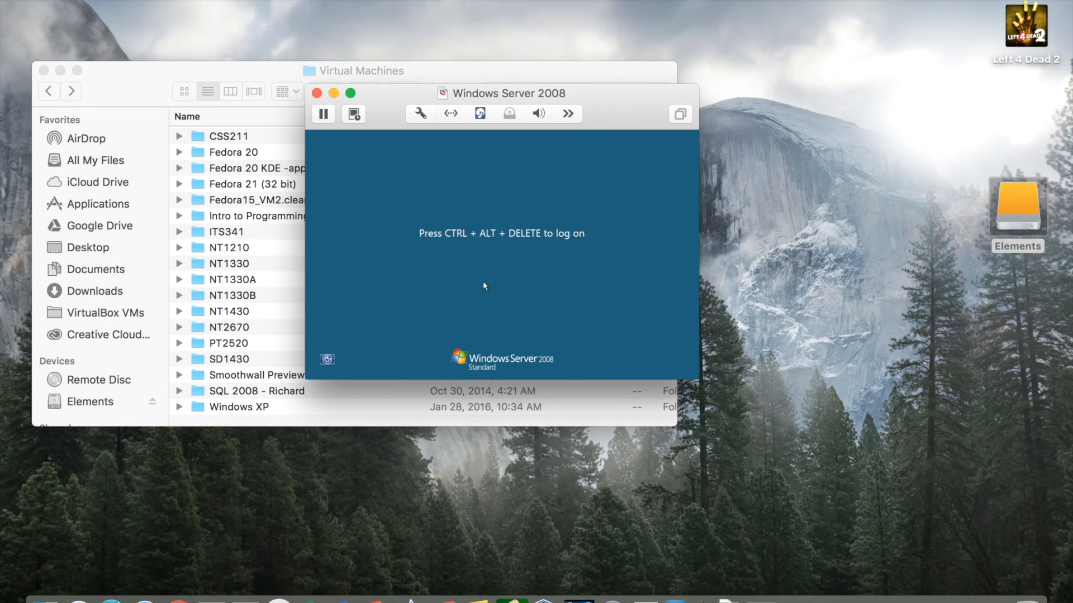
pyautogui.hotkey('ctrl', 'alt', 'Delete')
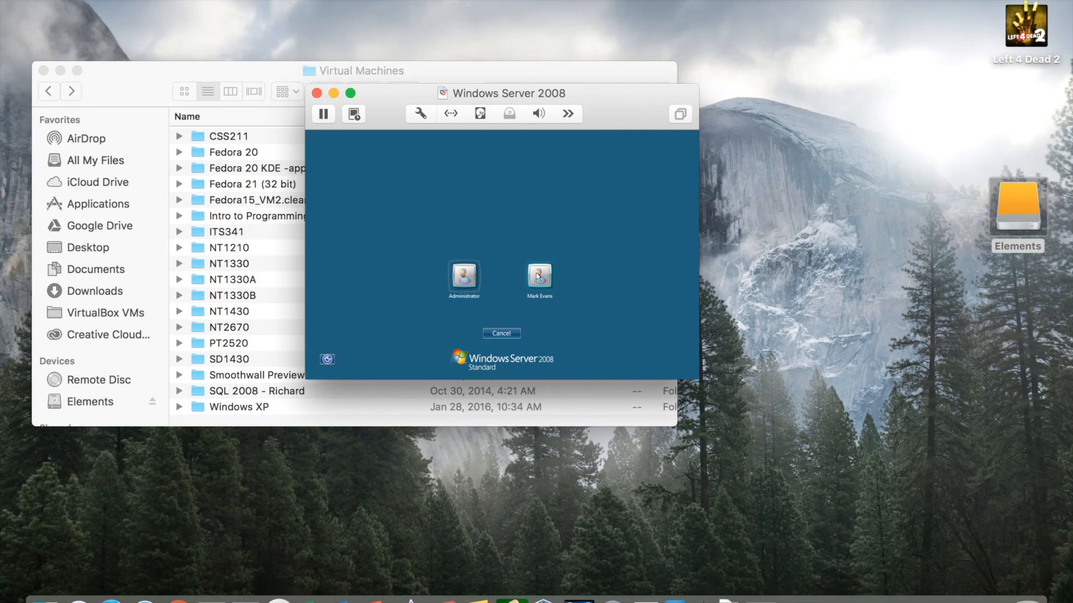
pyautogui.click(463, 279)
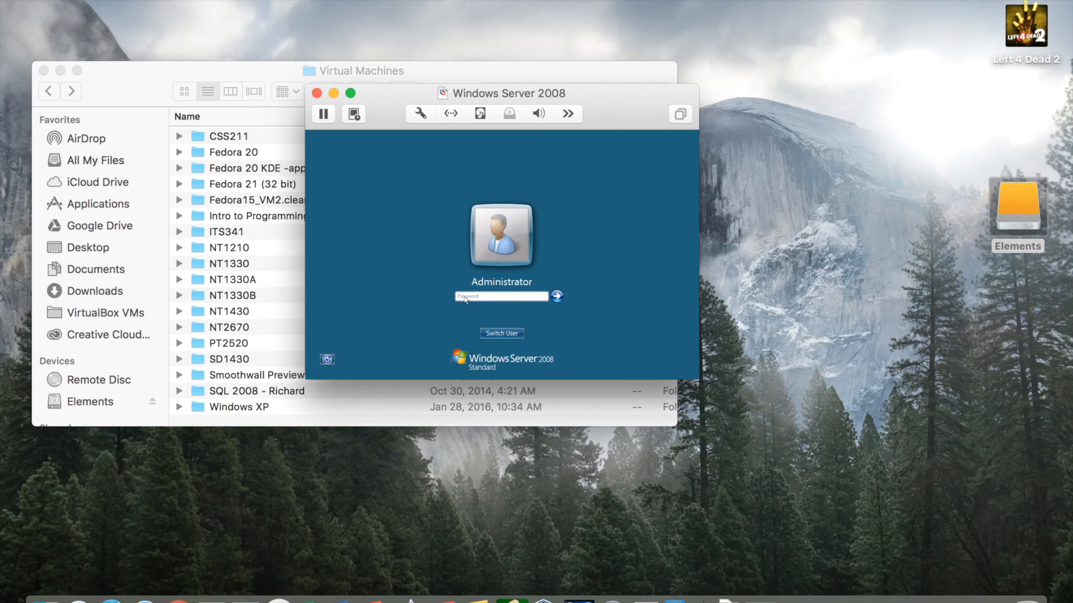
pyautogui.write('pw')
pyautogui.press('Return')
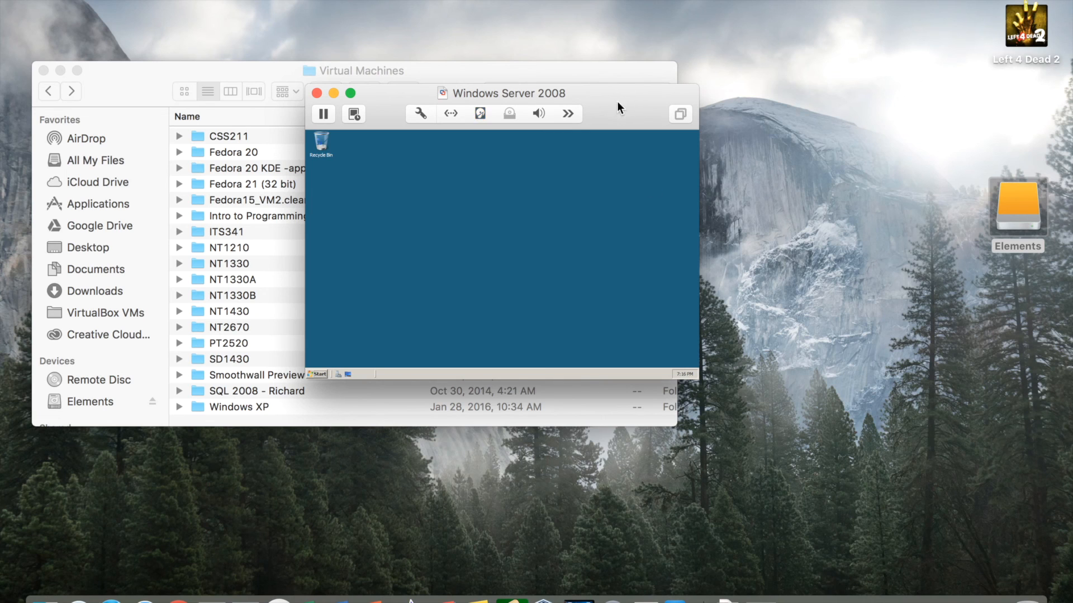
# Reposition and enlarge the virtual machine window by dragging its corner.
pyautogui.moveTo(617, 96); pyautogui.dragTo(598, 59)
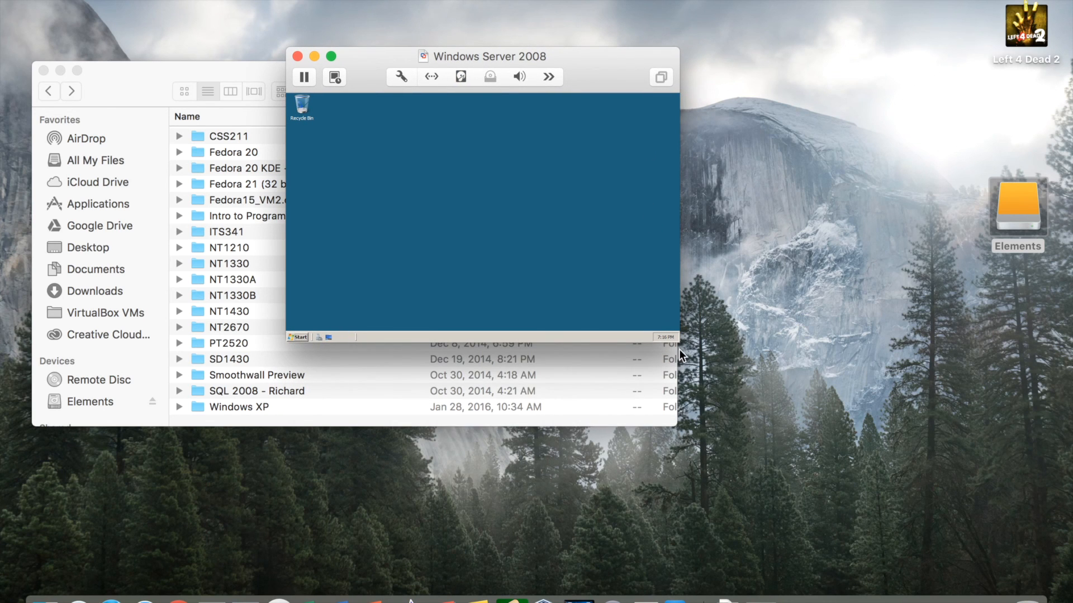
pyautogui.moveTo(678, 342); pyautogui.dragTo(923, 516)
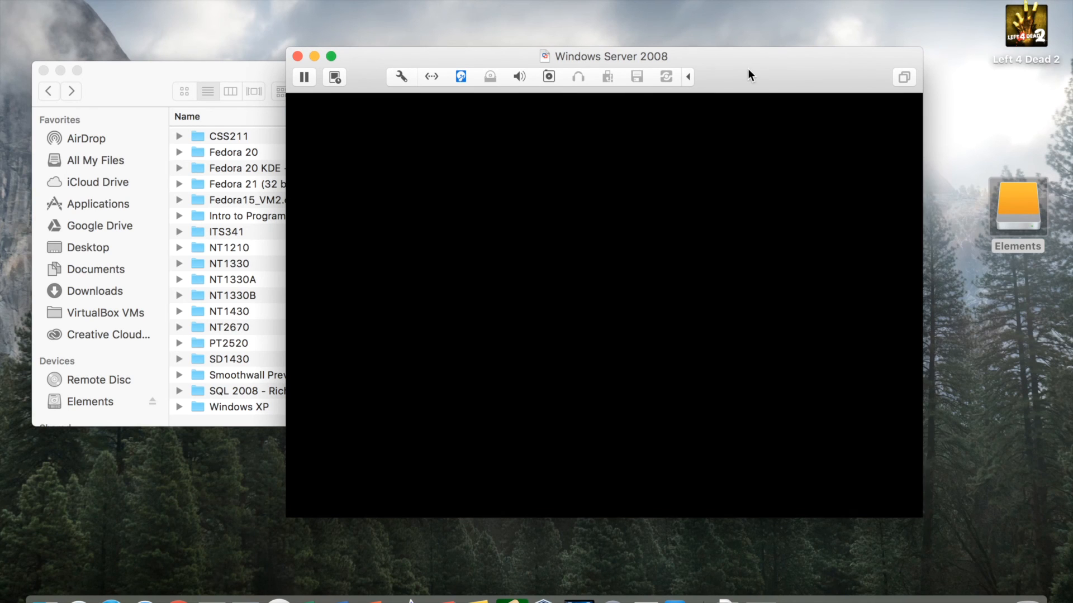
pyautogui.moveTo(735, 63); pyautogui.dragTo(665, 63)
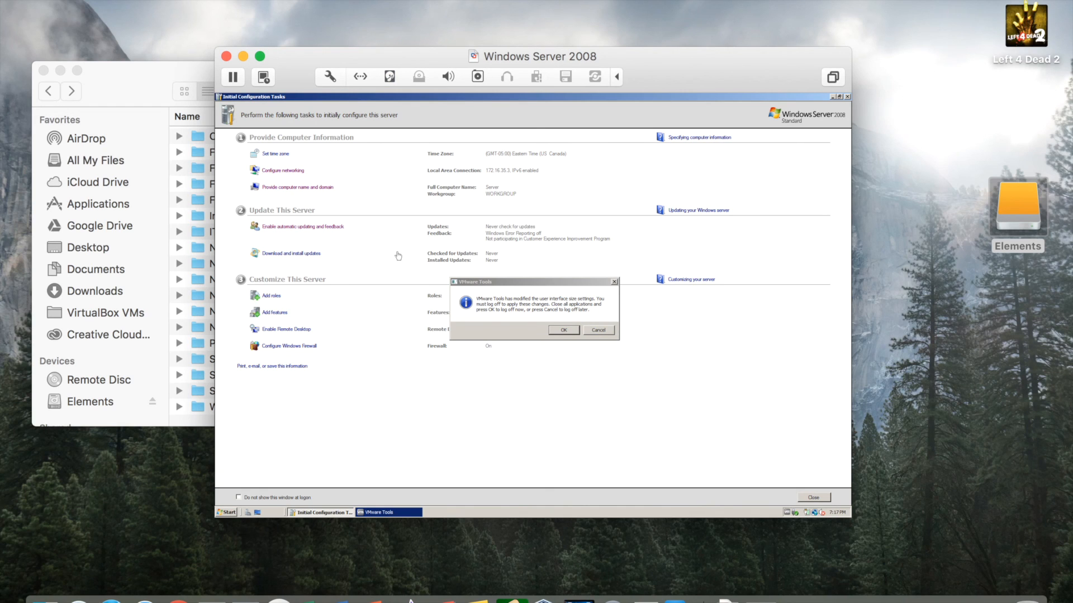
# Accept the VMware Tools log-off, then log back on as Administrator with the password.
pyautogui.click(563, 329)
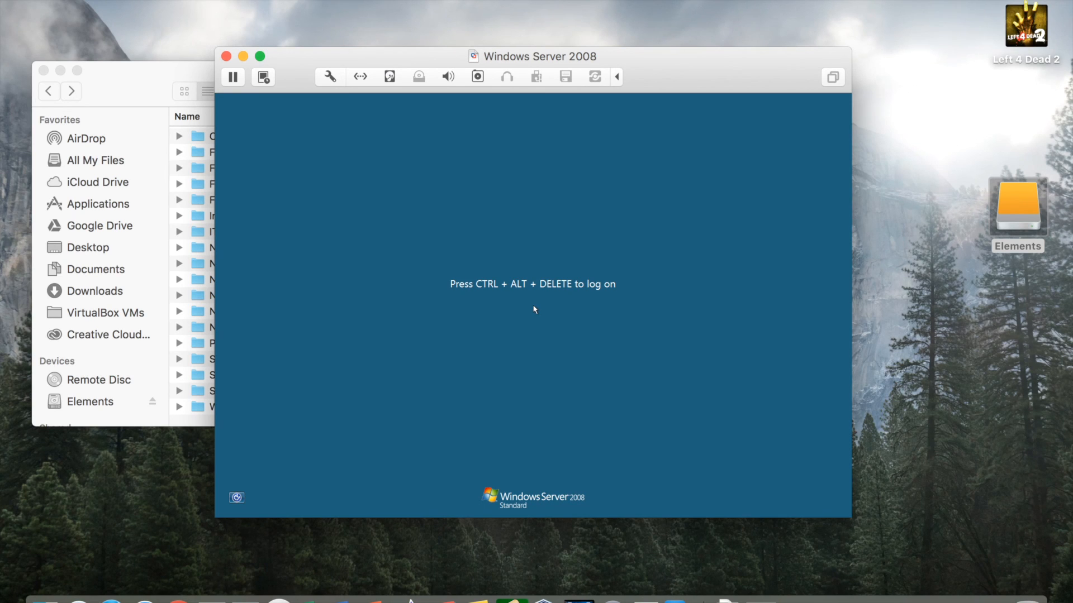
pyautogui.hotkey('ctrl', 'alt', 'Delete')
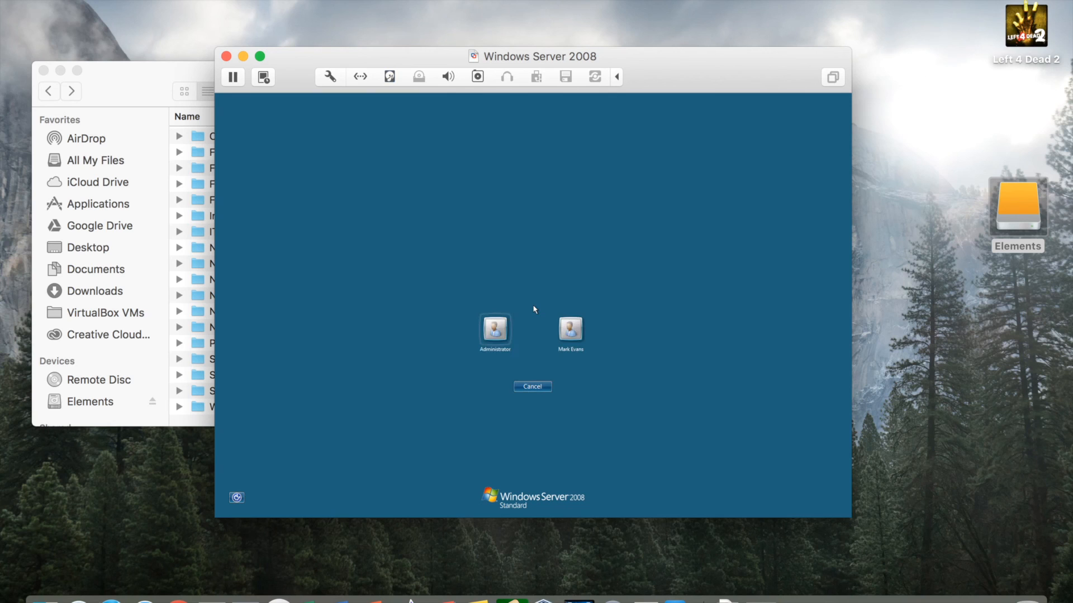
pyautogui.click(491, 323)
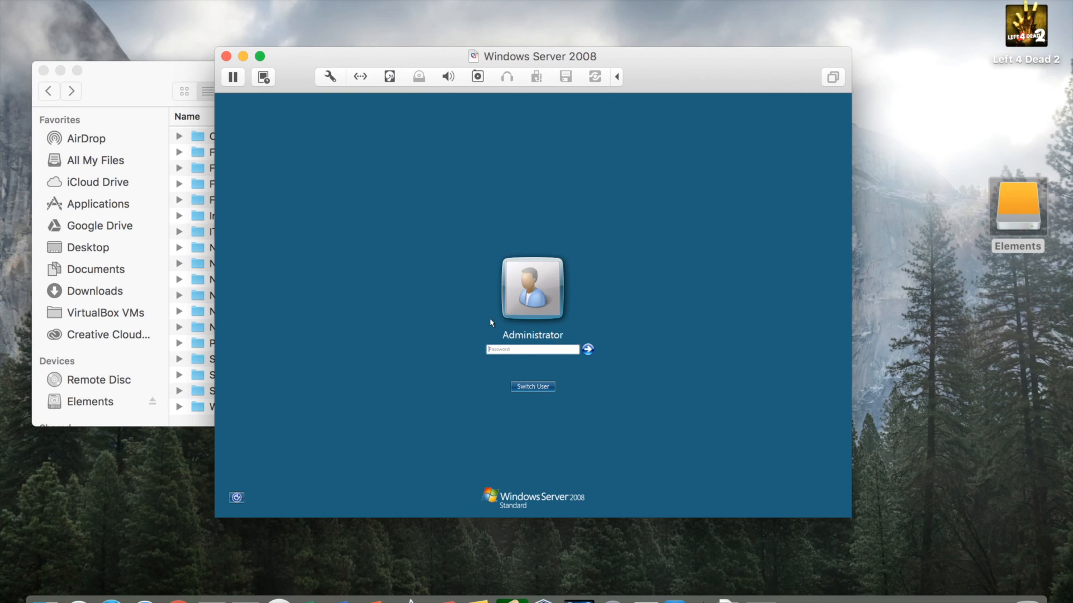
pyautogui.write('p')
pyautogui.press('Return')
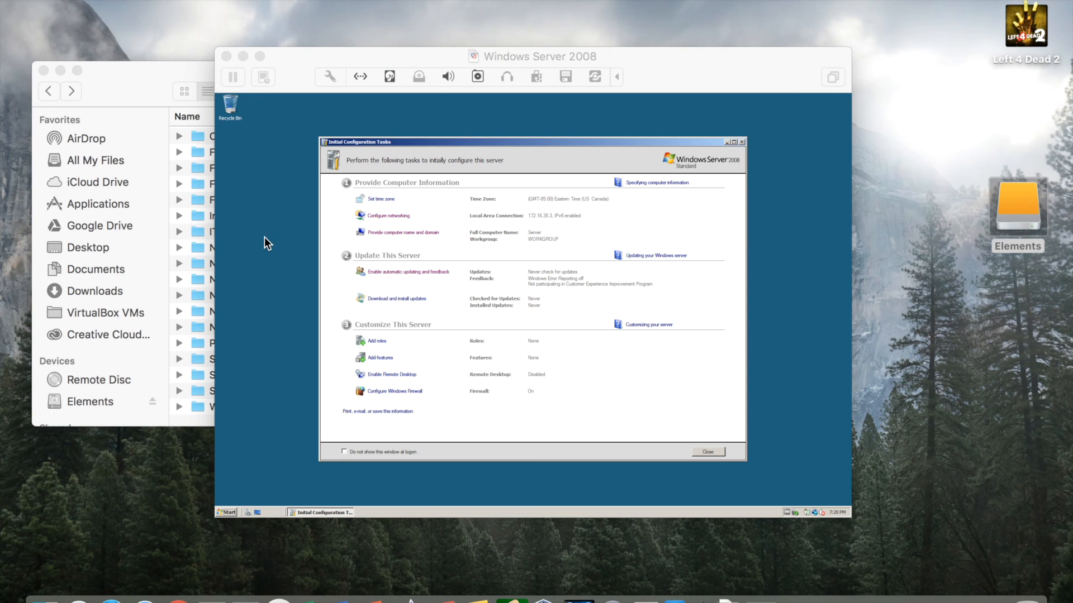
# Set a custom DPI scale of 140% through Personalize and choose Restart Now.
pyautogui.rightClick(283, 213)
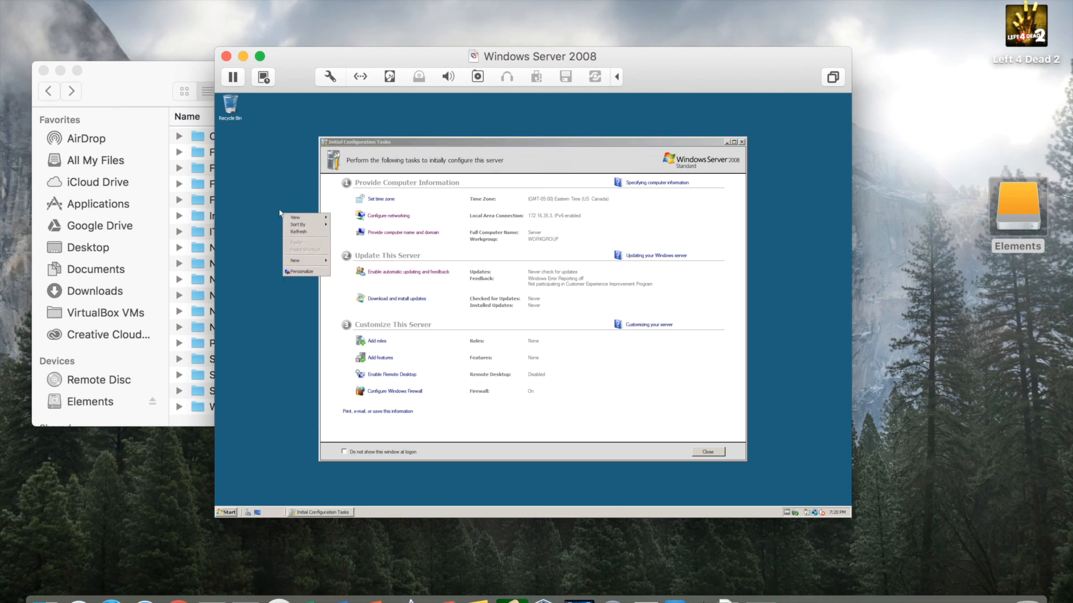
pyautogui.click(298, 272)
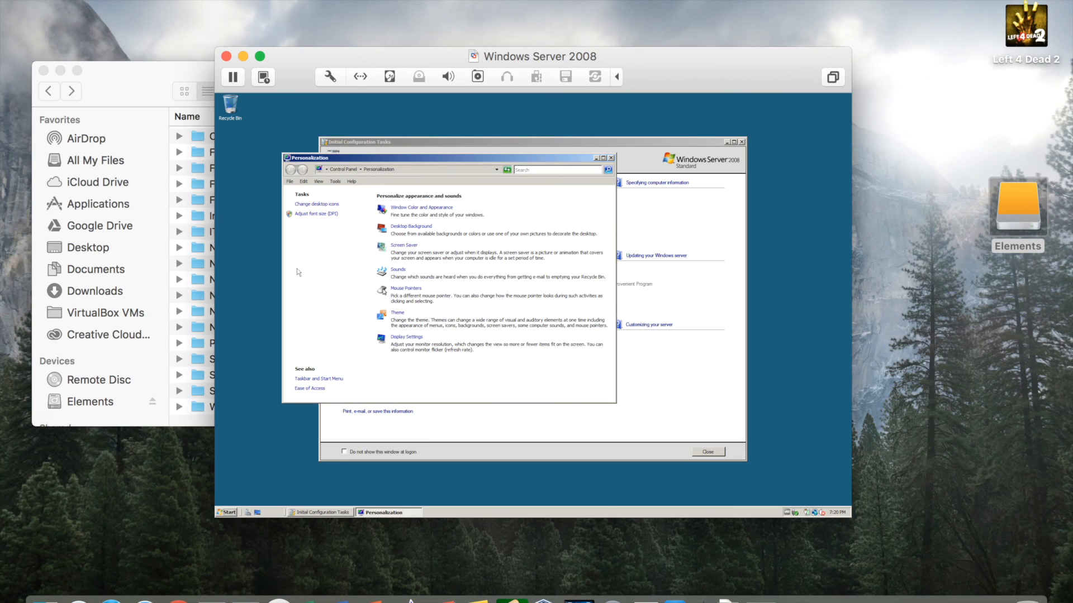
pyautogui.click(321, 213)
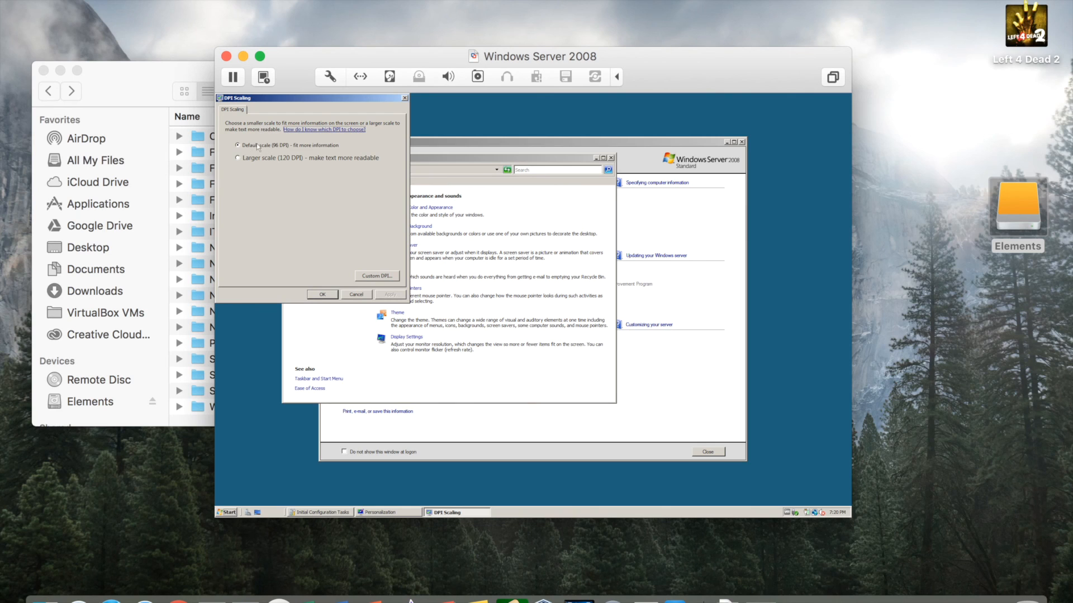
pyautogui.click(375, 275)
pyautogui.moveTo(283, 161); pyautogui.dragTo(292, 161)
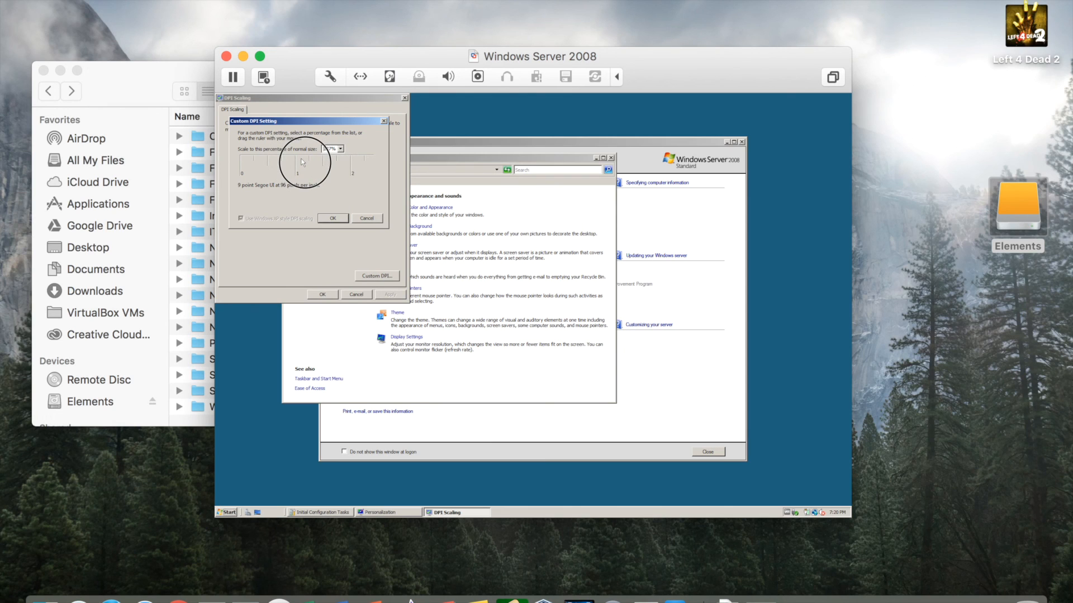
pyautogui.moveTo(304, 162); pyautogui.dragTo(304, 162)
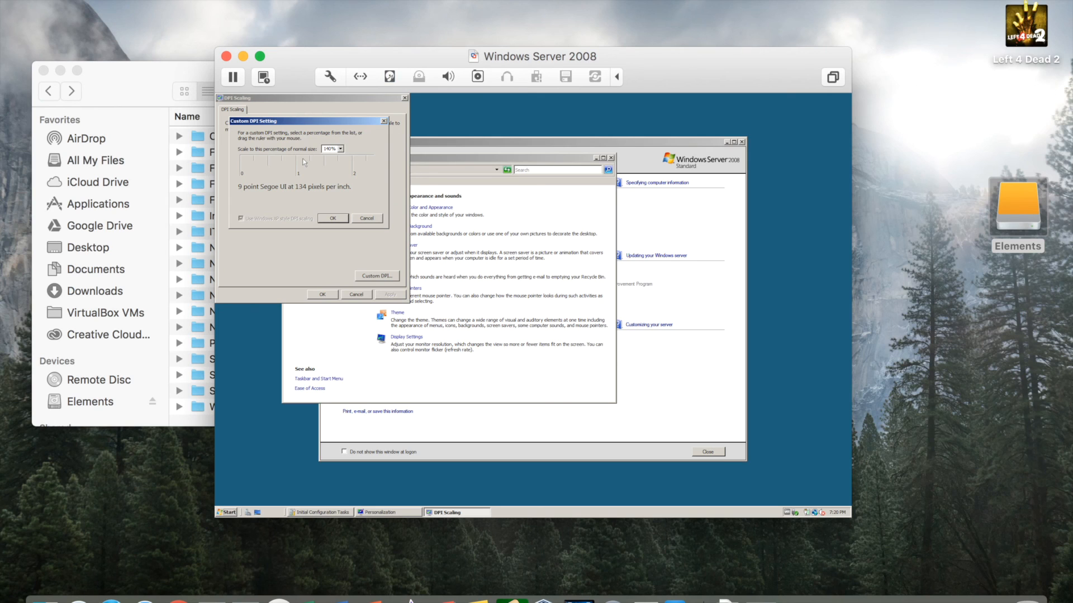
pyautogui.click(320, 218)
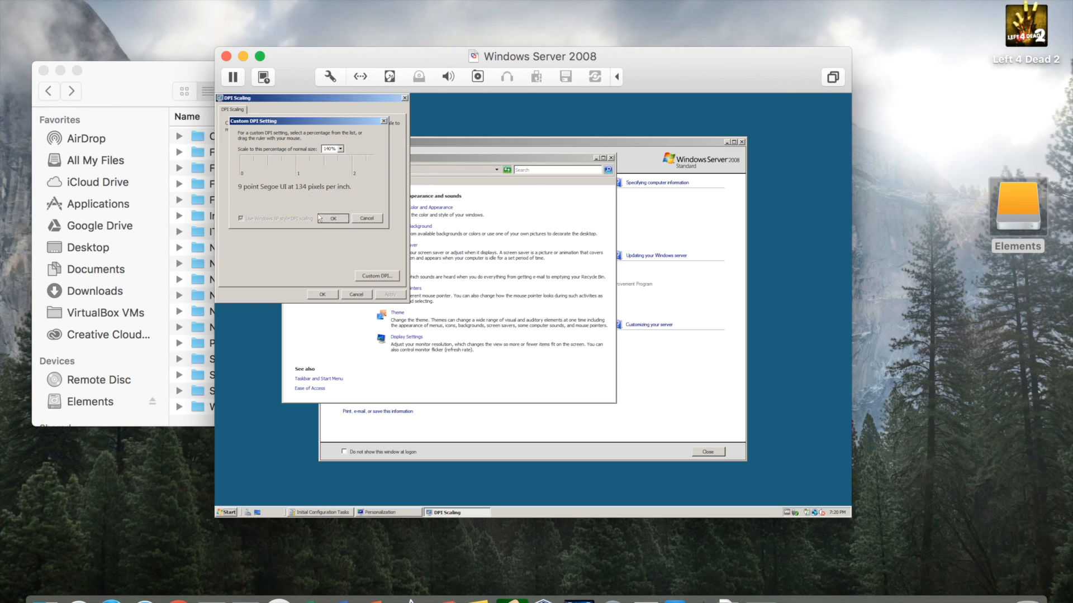
pyautogui.click(391, 295)
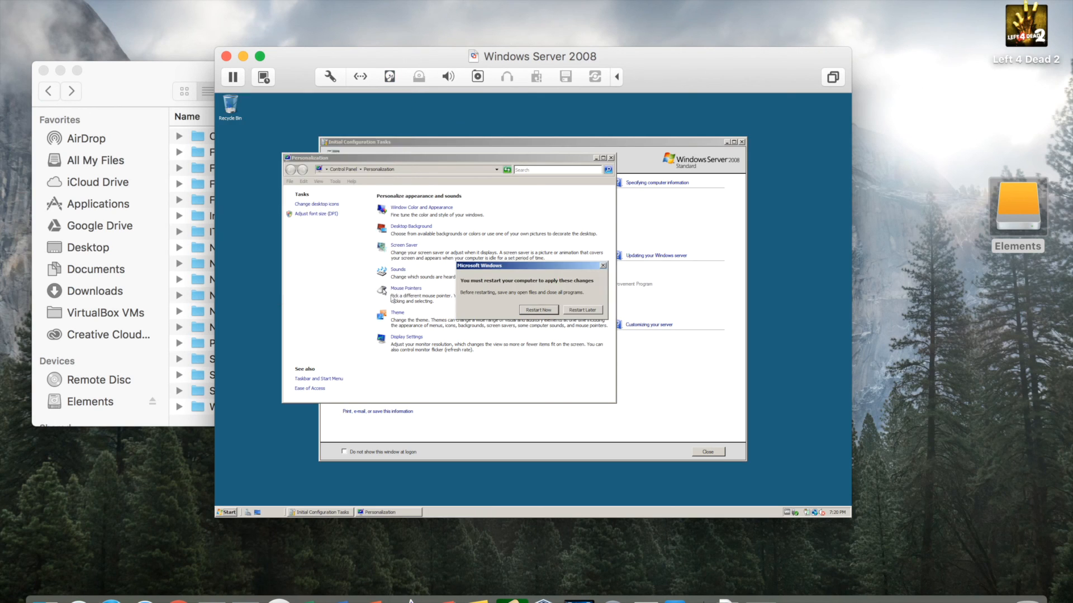
pyautogui.click(535, 310)
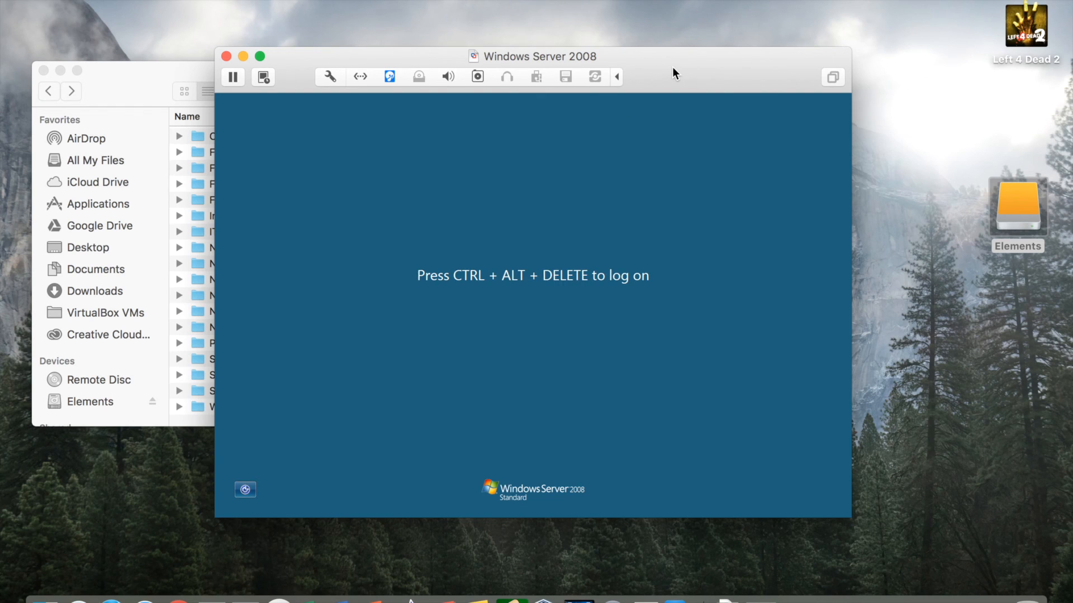
# Reposition the VM window, then log on to the server as Administrator with the account password.
pyautogui.moveTo(672, 66); pyautogui.dragTo(571, 44)
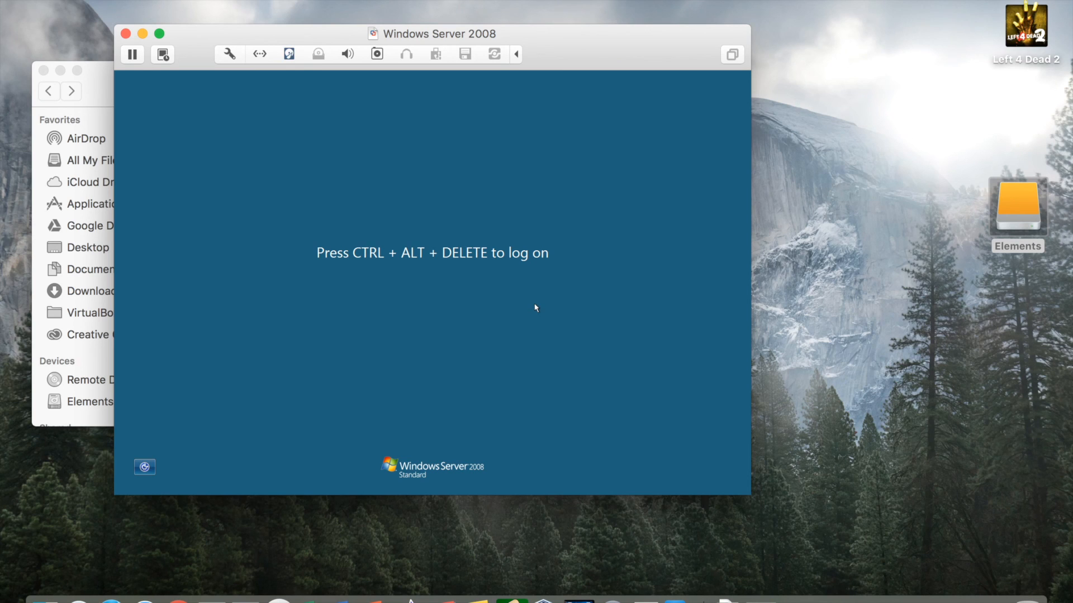
pyautogui.hotkey('ctrl', 'alt', 'Delete')
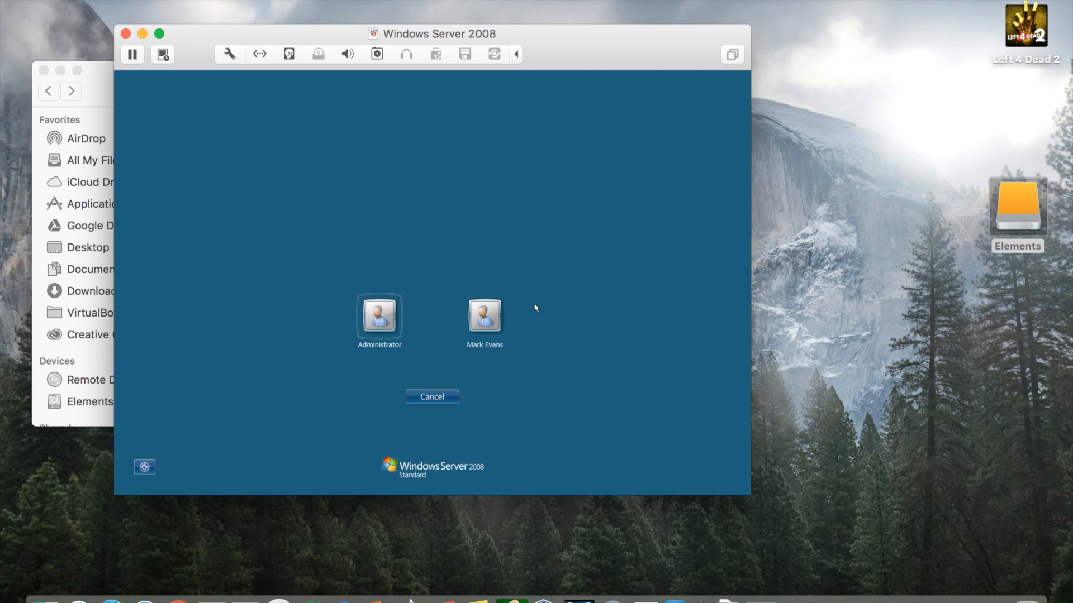
pyautogui.click(378, 331)
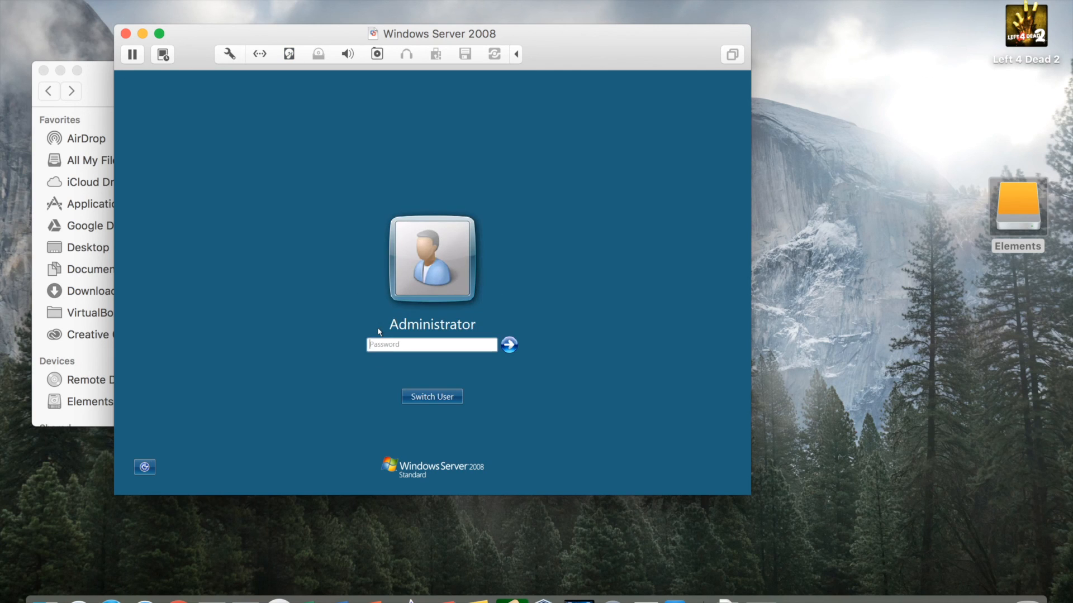
pyautogui.write('password')
pyautogui.press('Return')
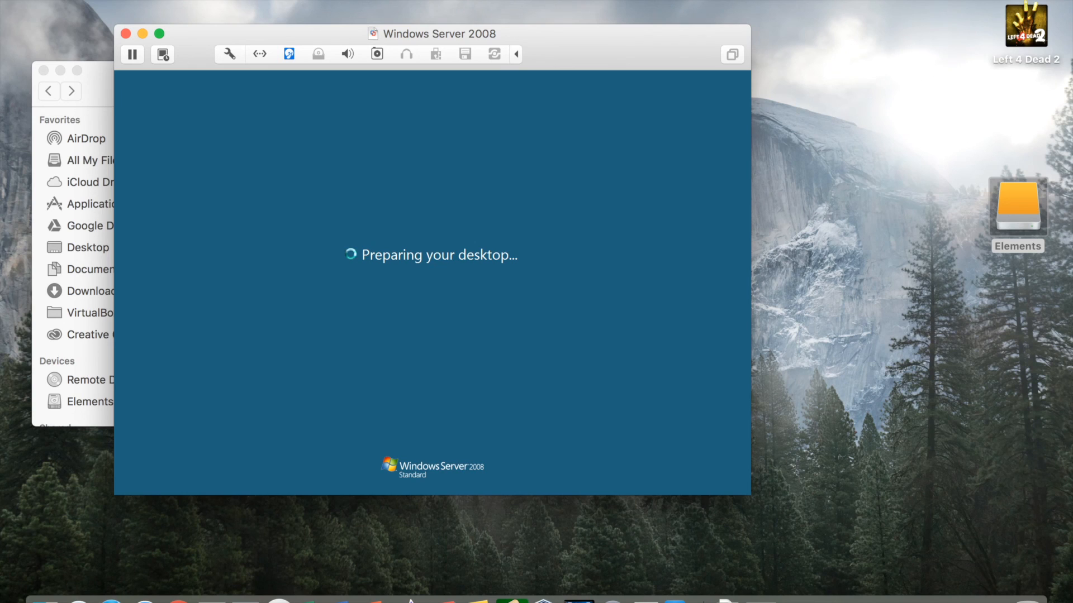